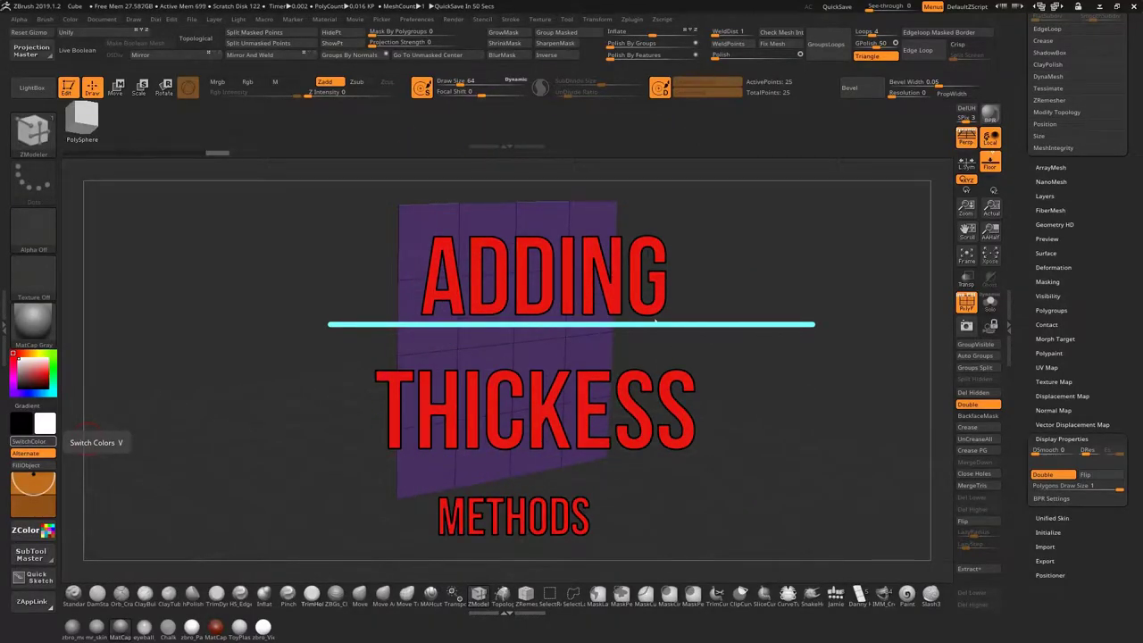
Choose the ZModeler brush for working on the plane
left_click_drag(655, 320, 690, 356)
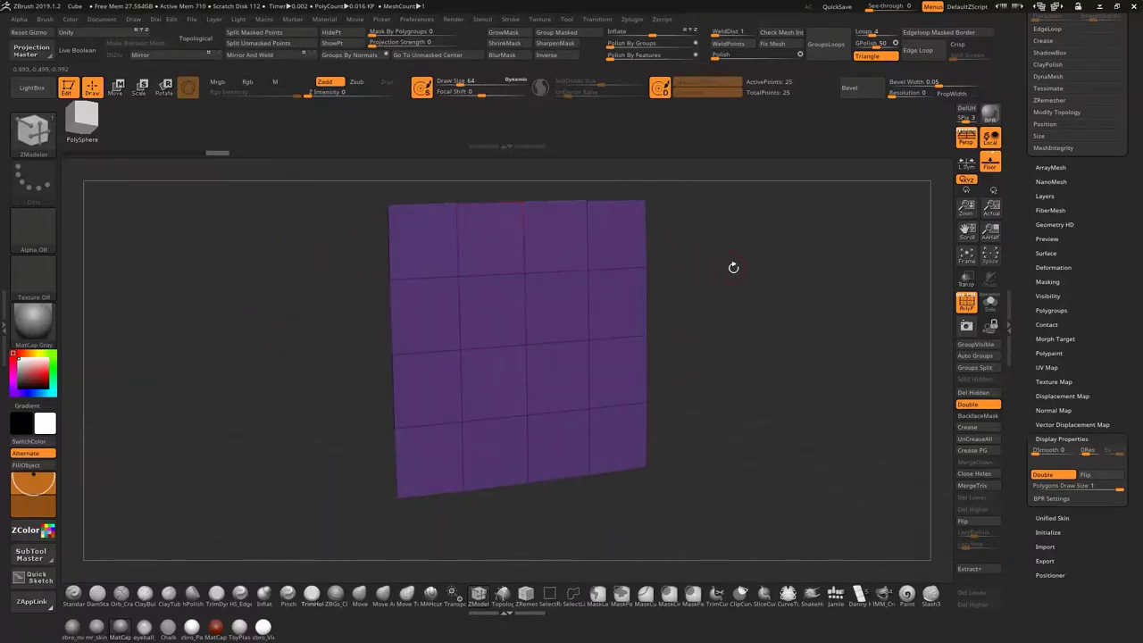
mouse_move(742, 355)
left_mouse_down()
mouse_move(775, 351)
mouse_move(747, 359)
left_mouse_up()
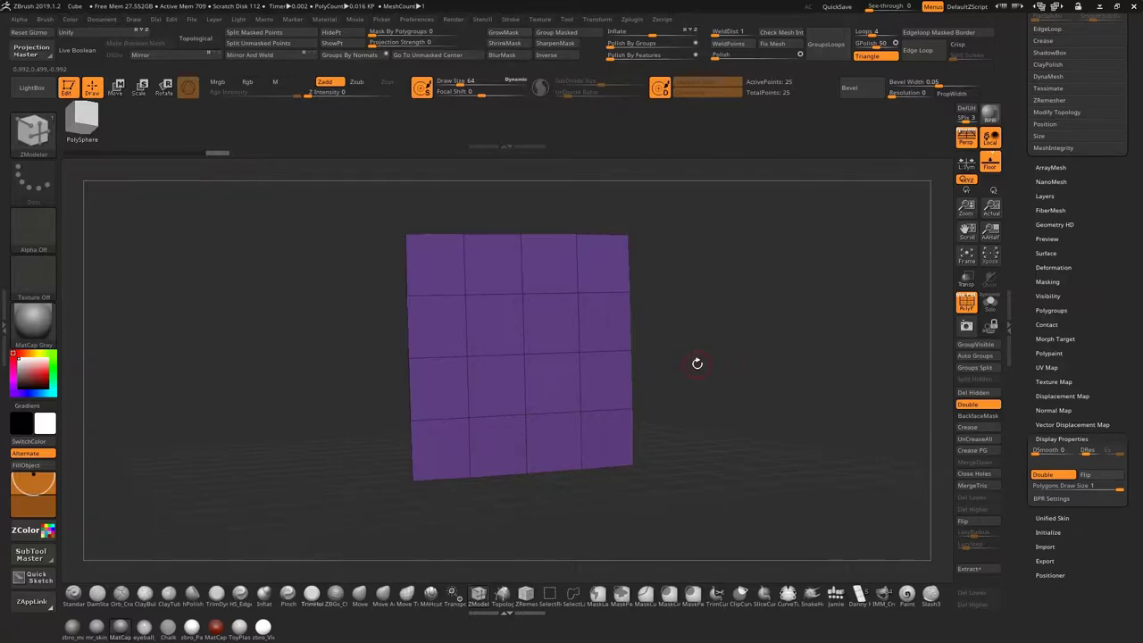
key("b")
key("z")
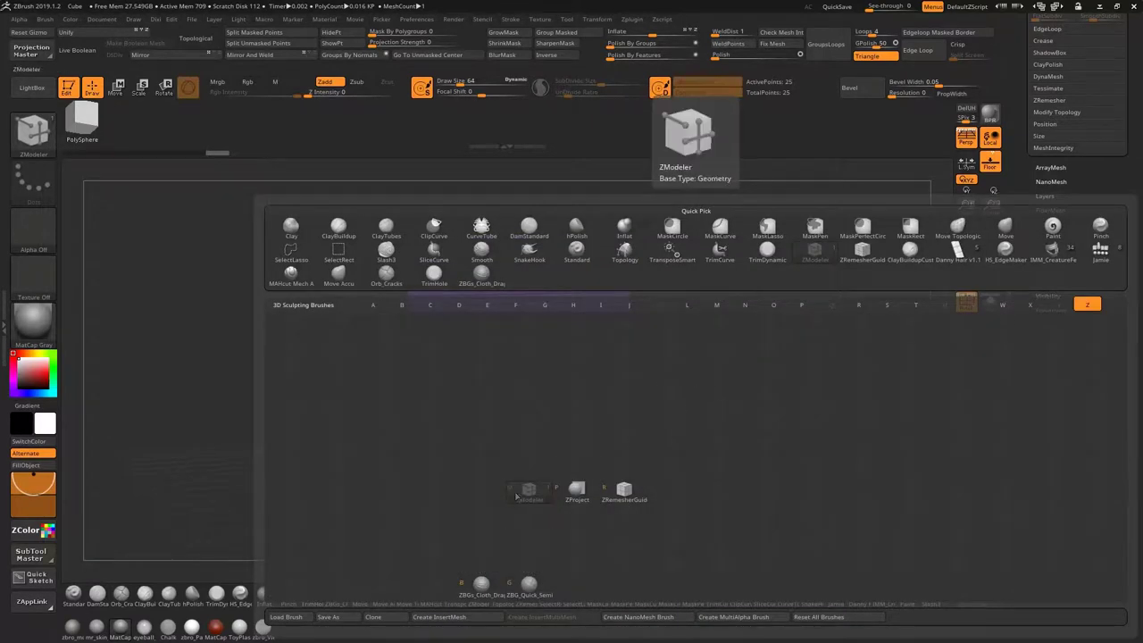
left_click(529, 492)
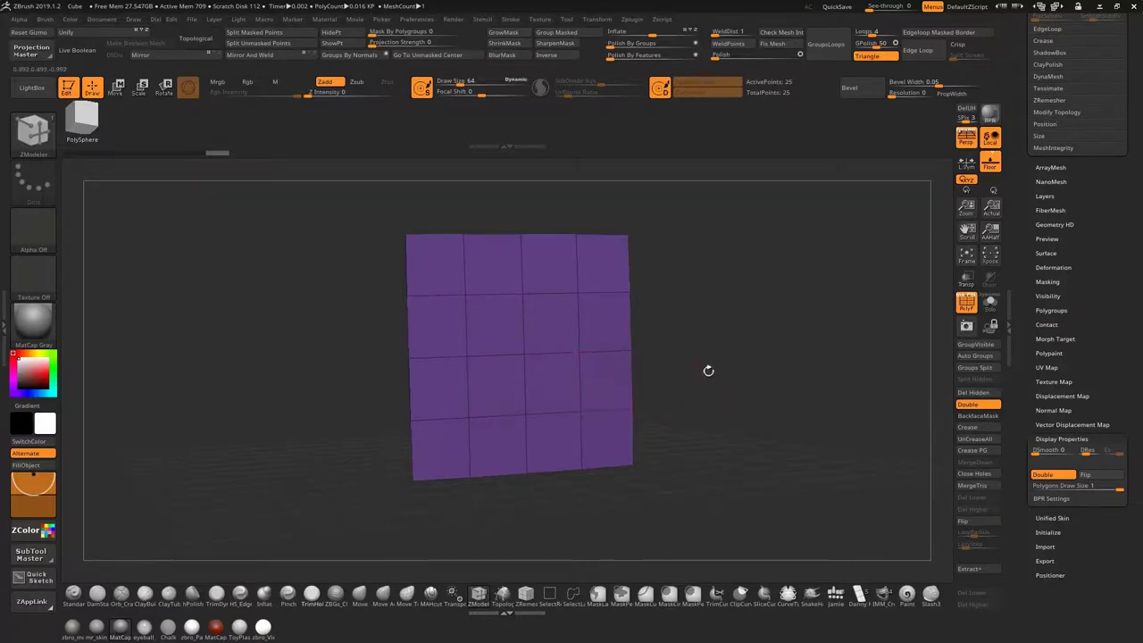
Set the target of ZModeler's QMesh polygon action to All Polygons
left_click_drag(708, 370, 840, 401)
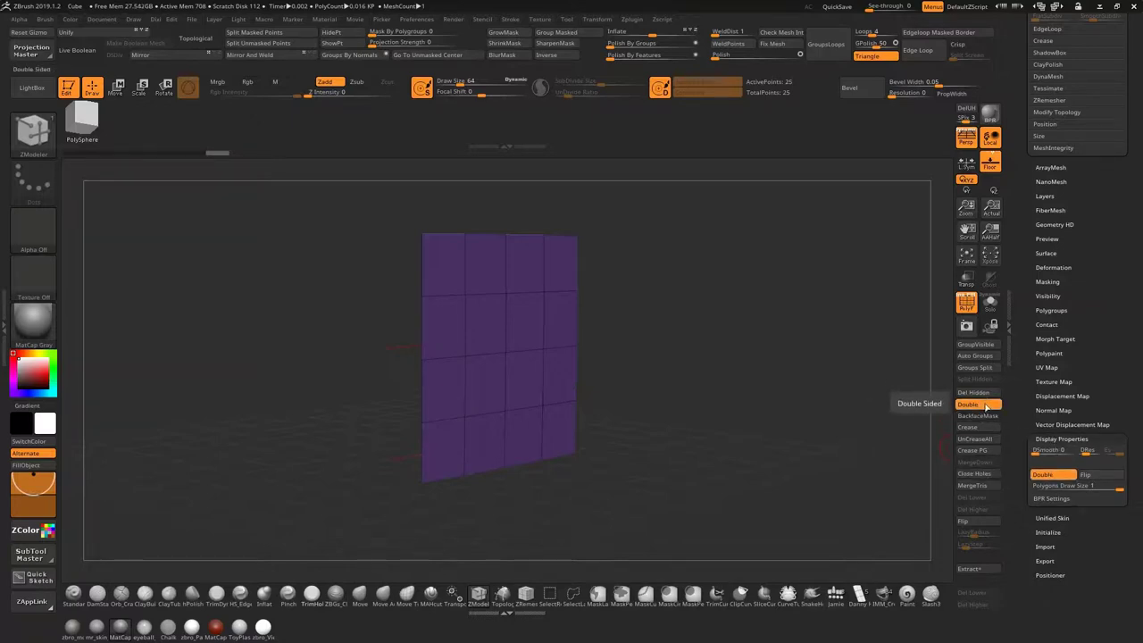
left_click_drag(740, 348, 721, 322)
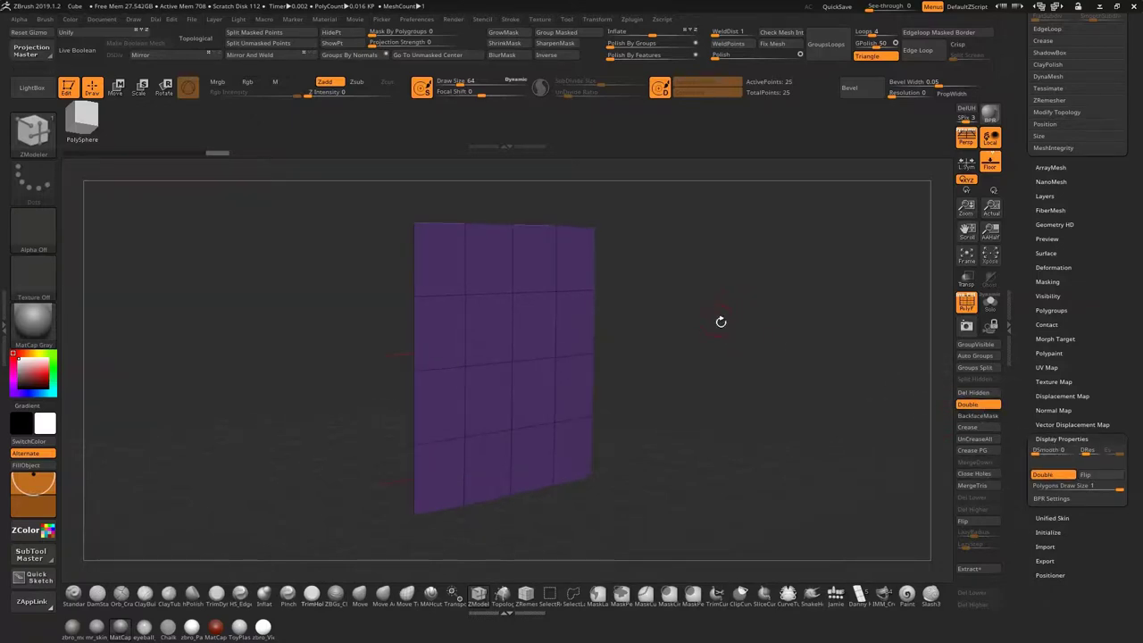
left_click_drag(734, 371, 729, 357)
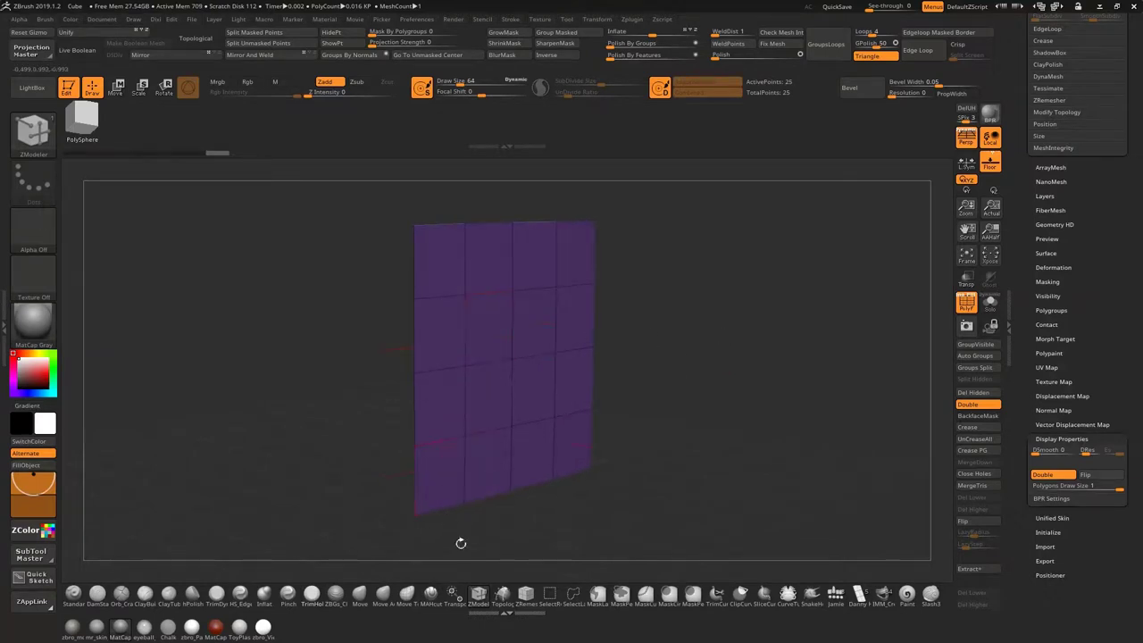
key("space")
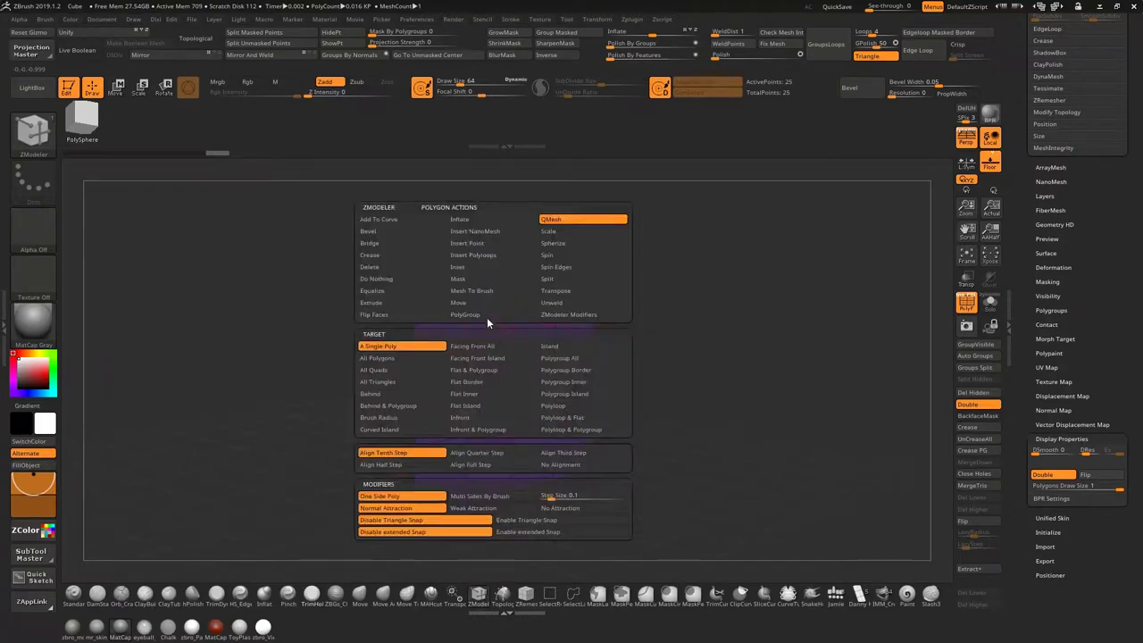
left_click(403, 358)
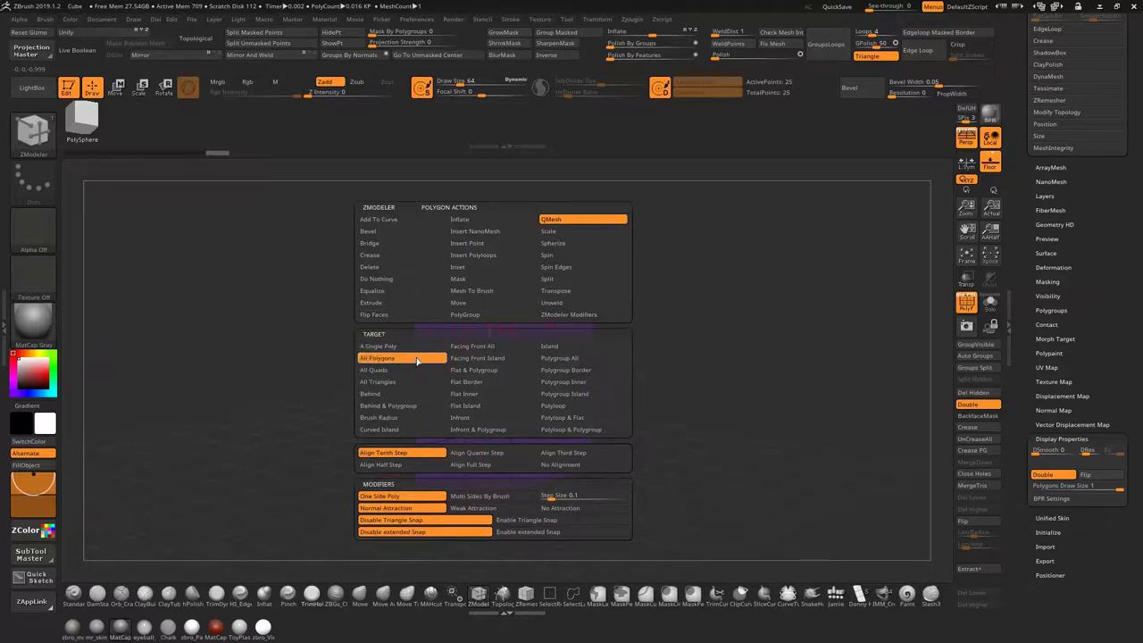
Extrude all polygons of the plane with QMesh to give it thickness, and undo the extrusion
left_click_drag(688, 298, 459, 331)
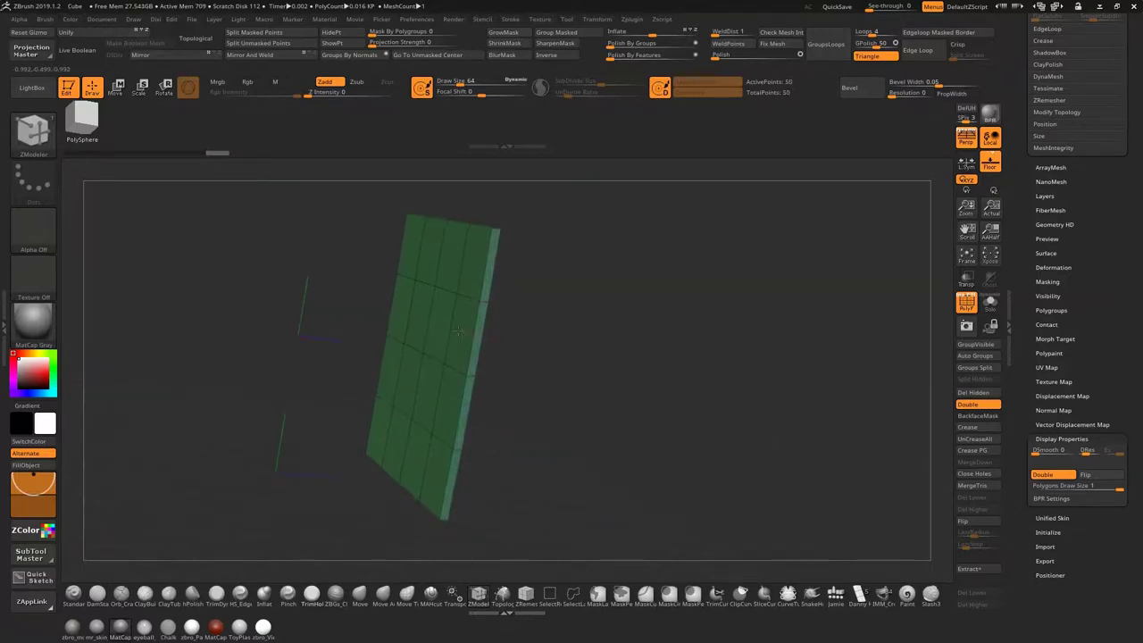
left_click_drag(751, 335, 662, 318)
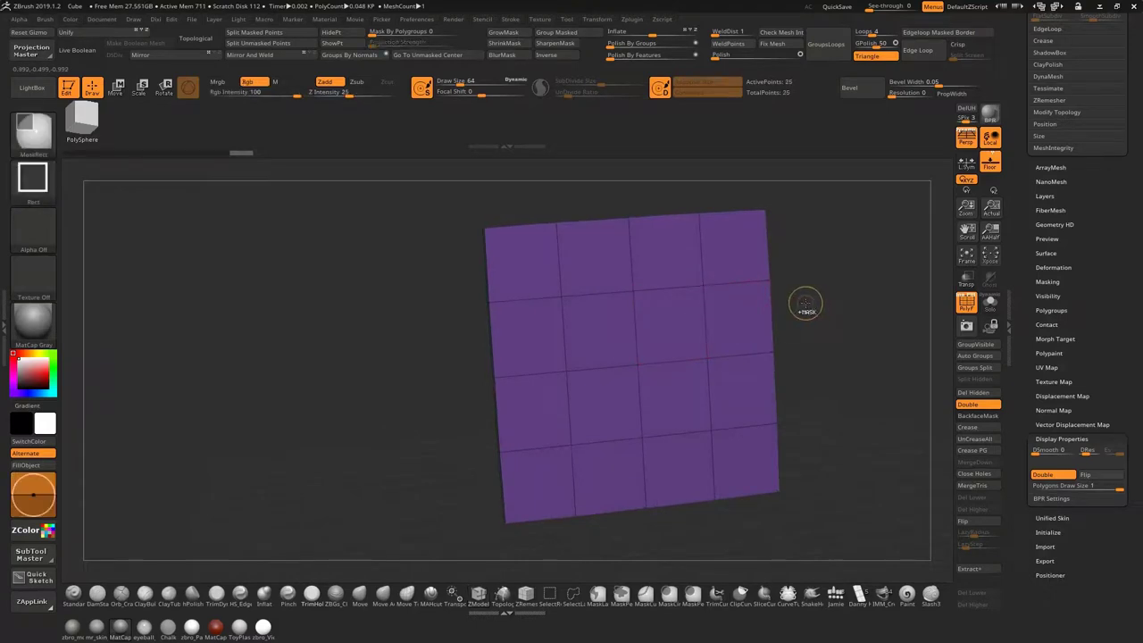
key("ctrl+z")
left_click_drag(846, 305, 753, 253)
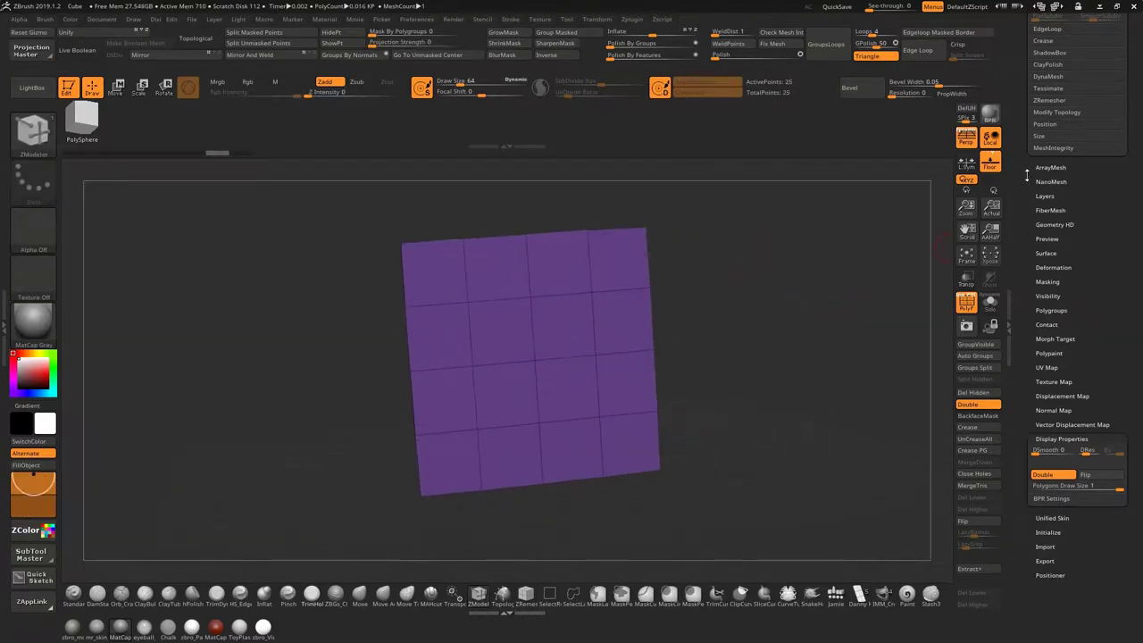
Open the EdgeLoop settings within Geometry and bring the Panel Loops options into reach
left_click_drag(1028, 175, 1029, 542)
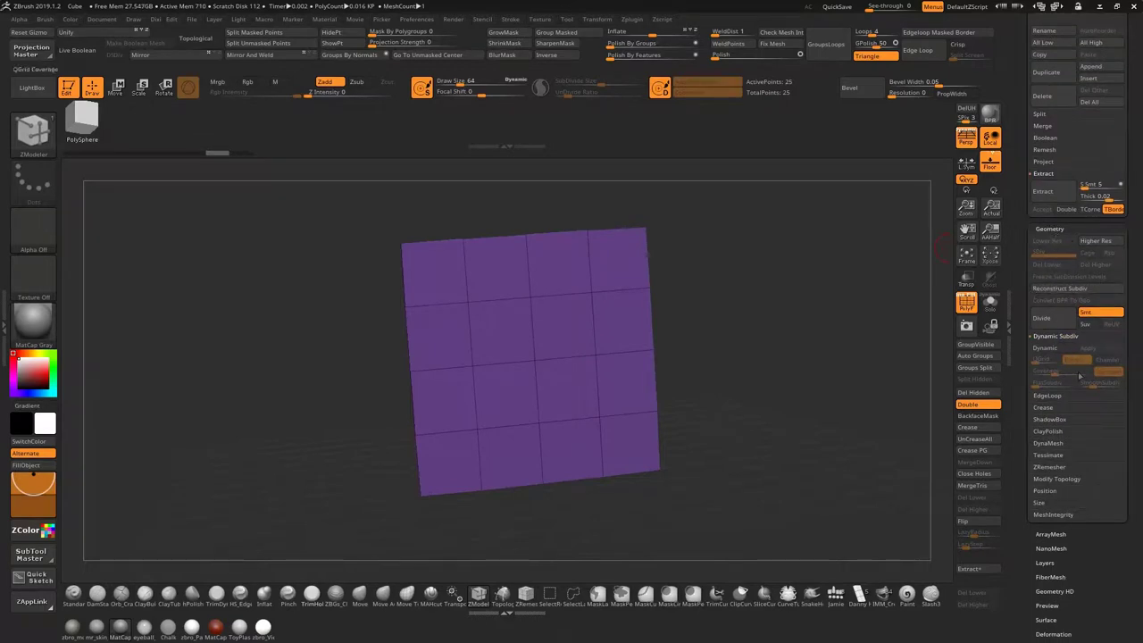
left_click_drag(1019, 379, 1018, 327)
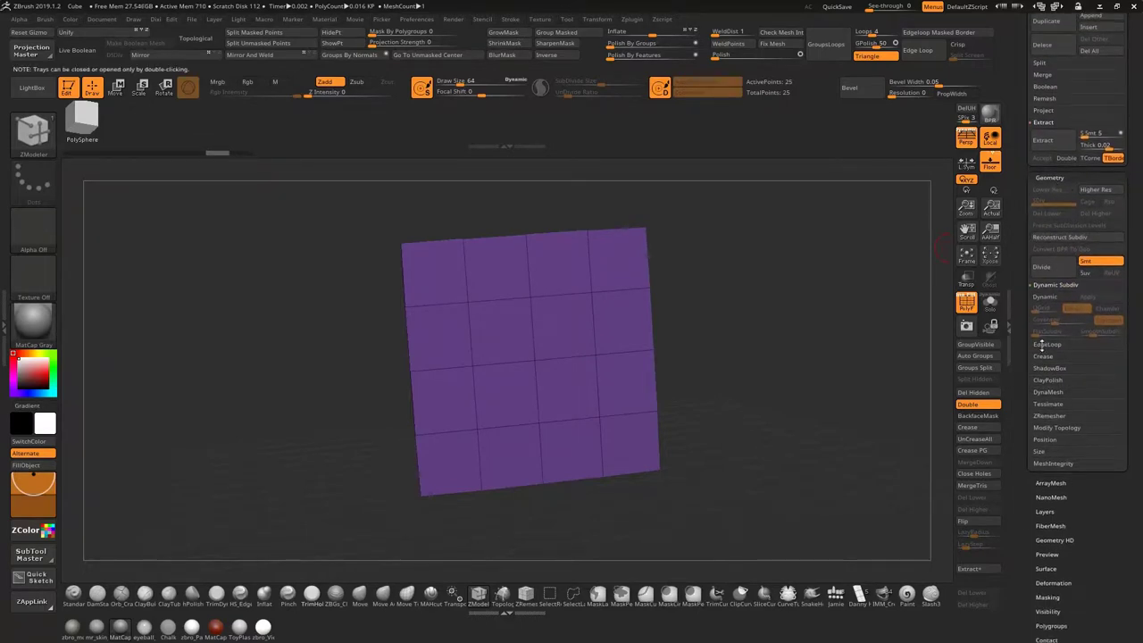
left_click(1043, 345)
left_click_drag(1021, 371, 1024, 310)
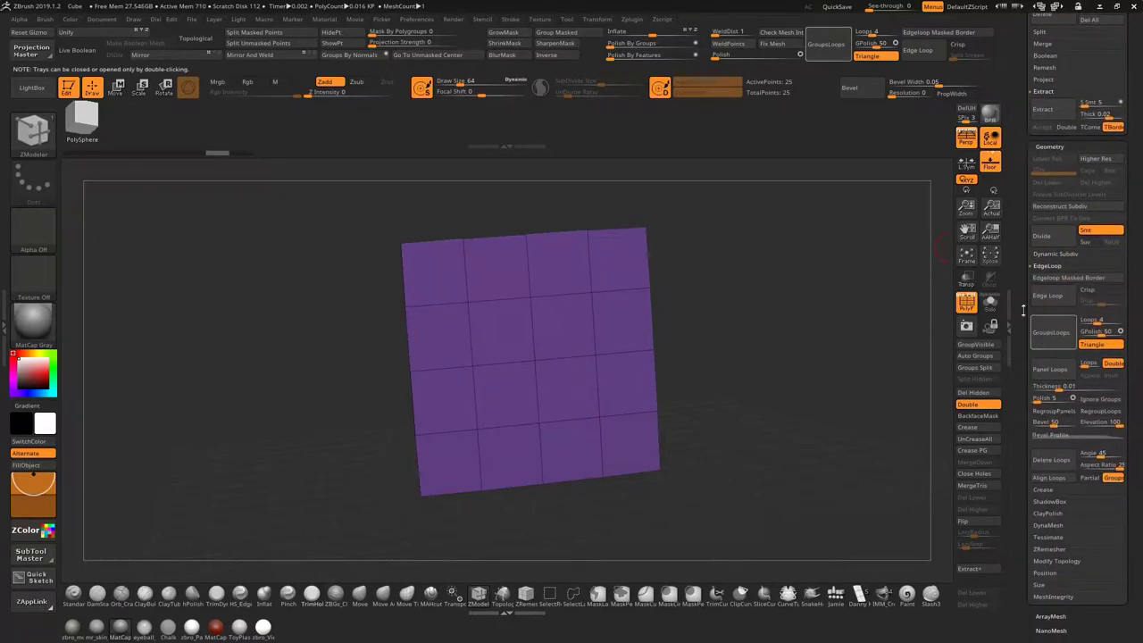
scroll(1026, 355, "down", 1)
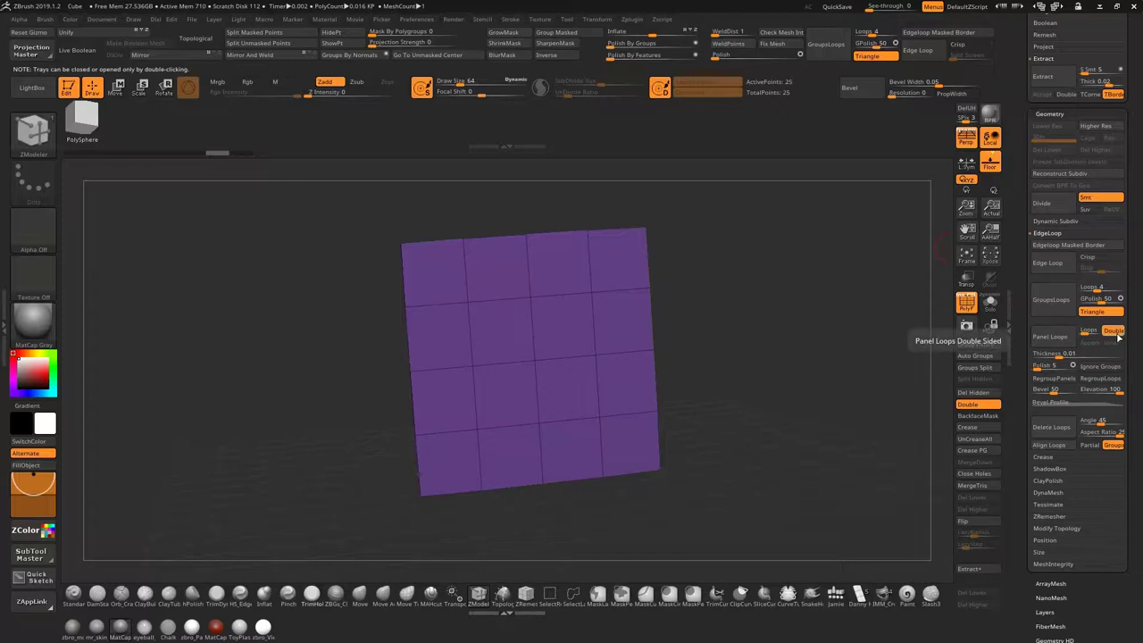
Try Panel Loops on the plane with Double enabled and Polish at 5, and undo it
left_click(1055, 338)
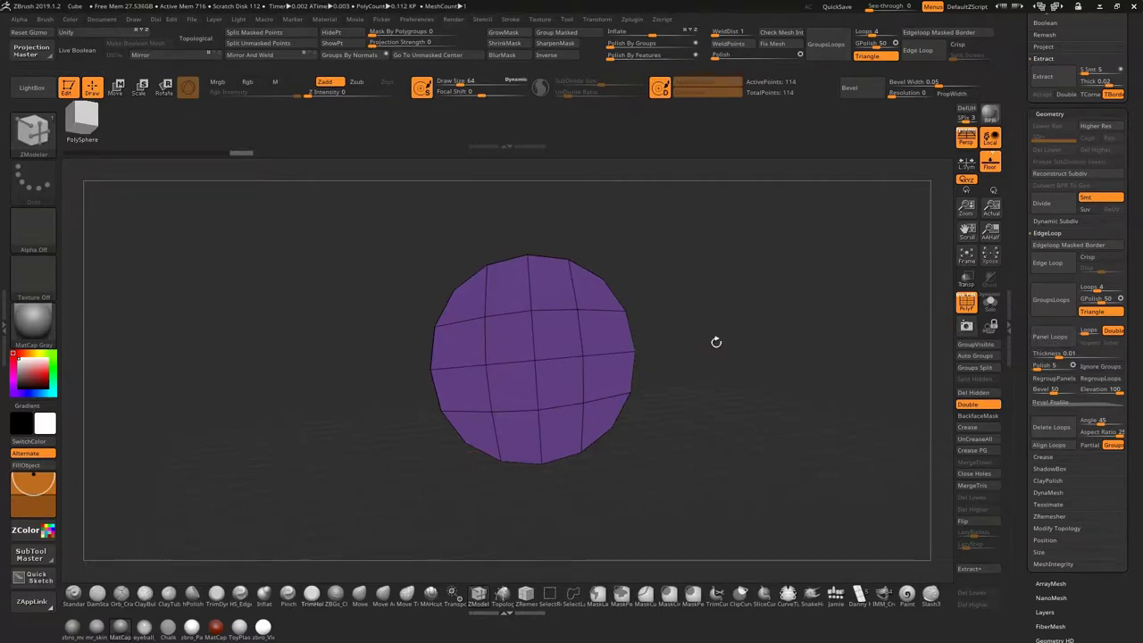
left_click_drag(716, 342, 803, 340)
key("ctrl+z")
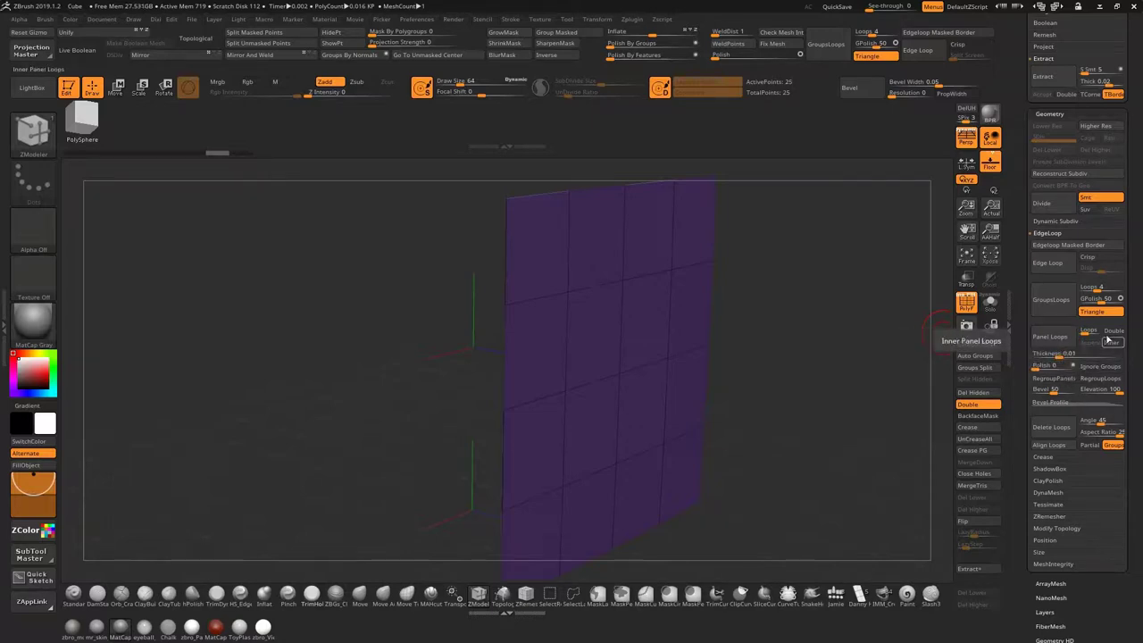
Try Panel Loops on the plane with Double off, Polish 0 and Thickness 0.01, and undo it
left_click(1052, 339)
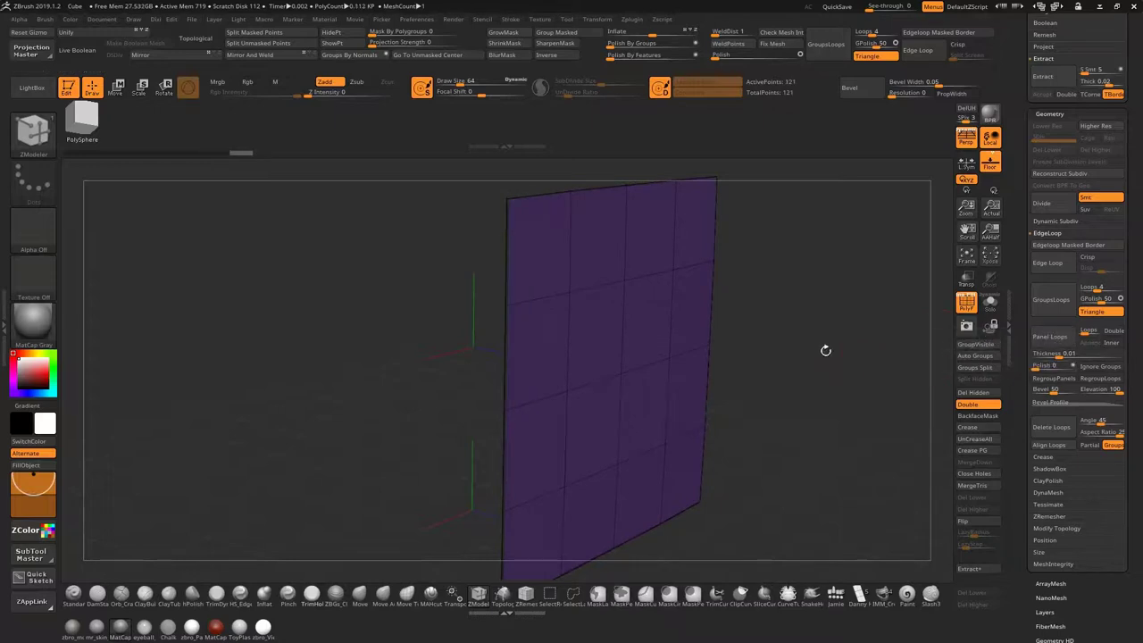
left_click_drag(825, 350, 817, 365)
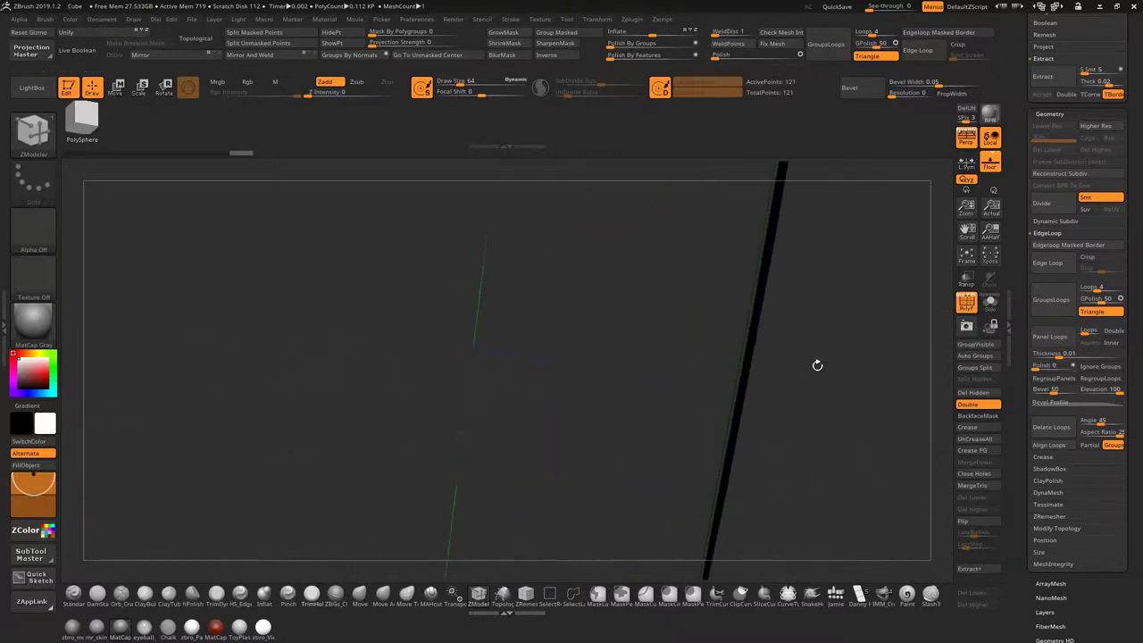
left_click_drag(877, 324, 866, 346)
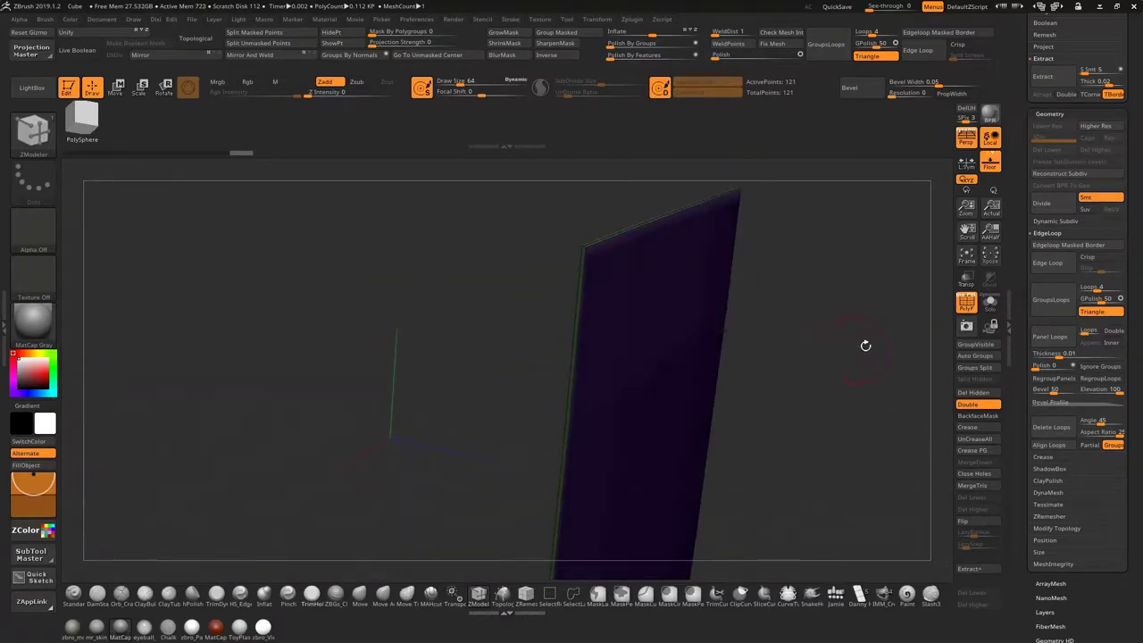
key("ctrl+z")
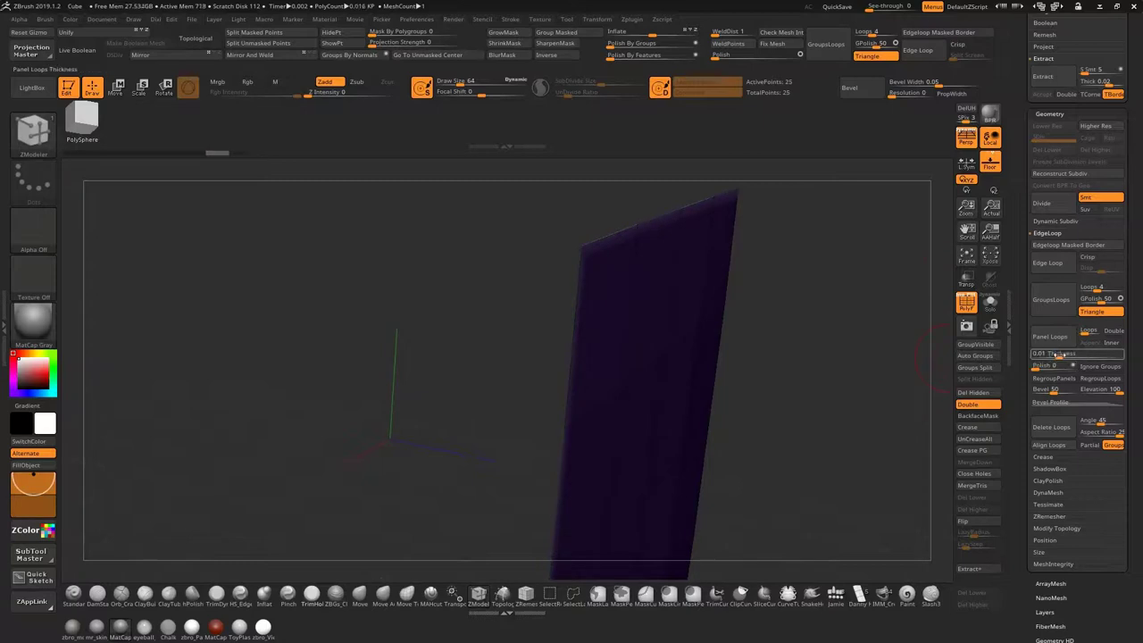
Set the Panel Loops Thickness to about 0.027, apply Panel Loops to the plane and inspect the thickened edges
left_click_drag(1065, 353, 1060, 354)
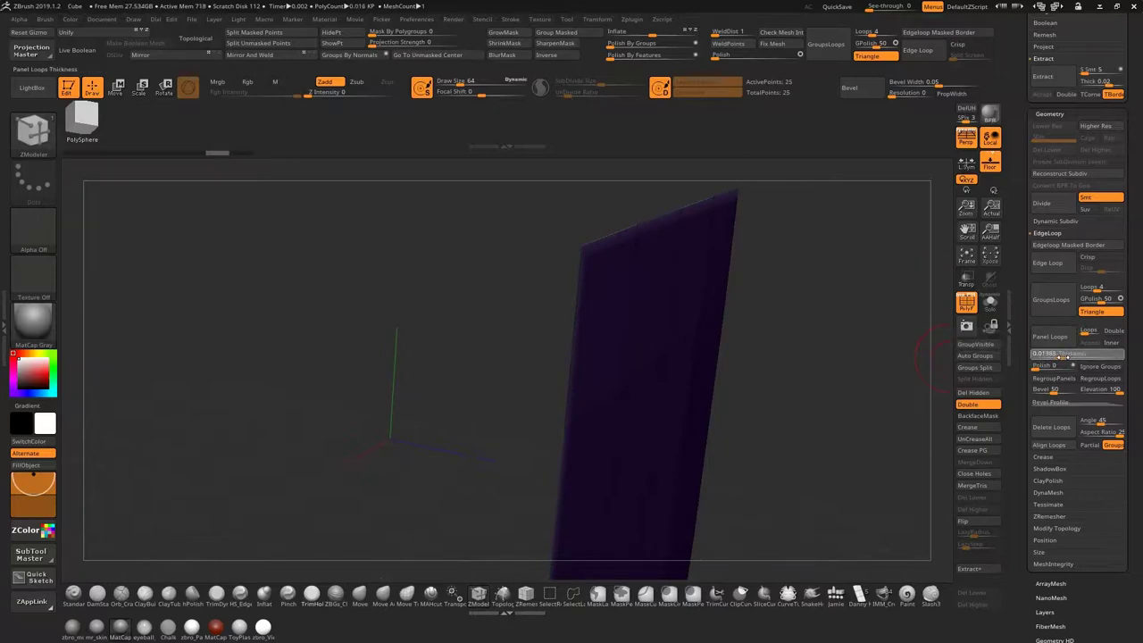
left_click_drag(1065, 354, 1074, 354)
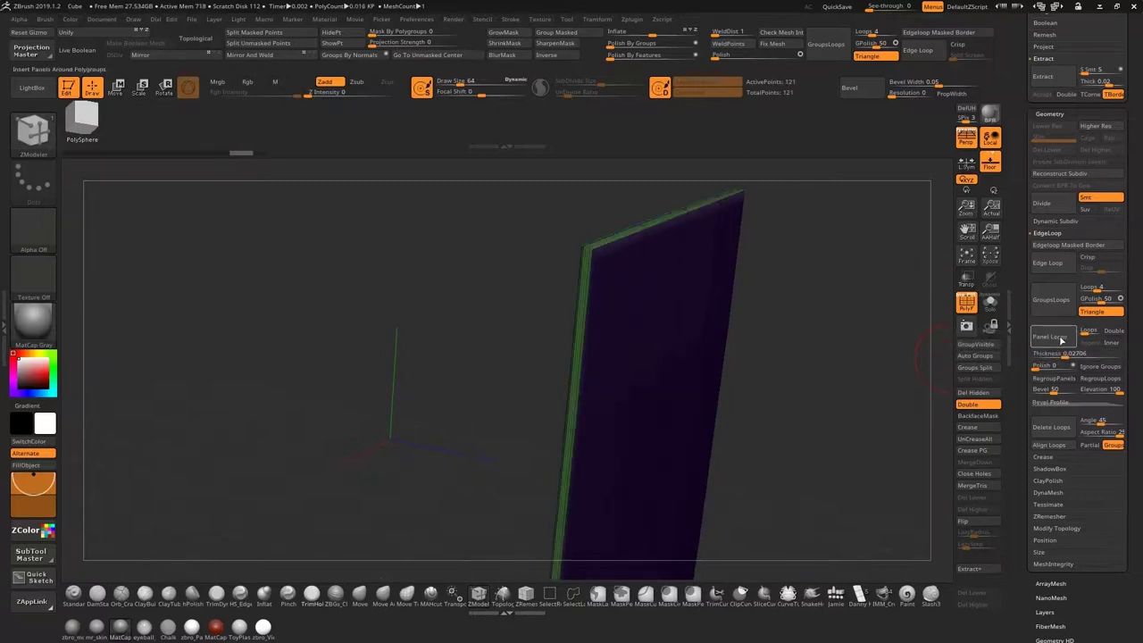
mouse_move(827, 366)
left_mouse_down()
mouse_move(764, 369)
mouse_move(829, 283)
mouse_move(834, 319)
mouse_move(794, 336)
mouse_move(814, 354)
mouse_move(834, 350)
mouse_move(814, 340)
mouse_move(829, 348)
left_mouse_up()
left_click_drag(294, 341, 687, 367)
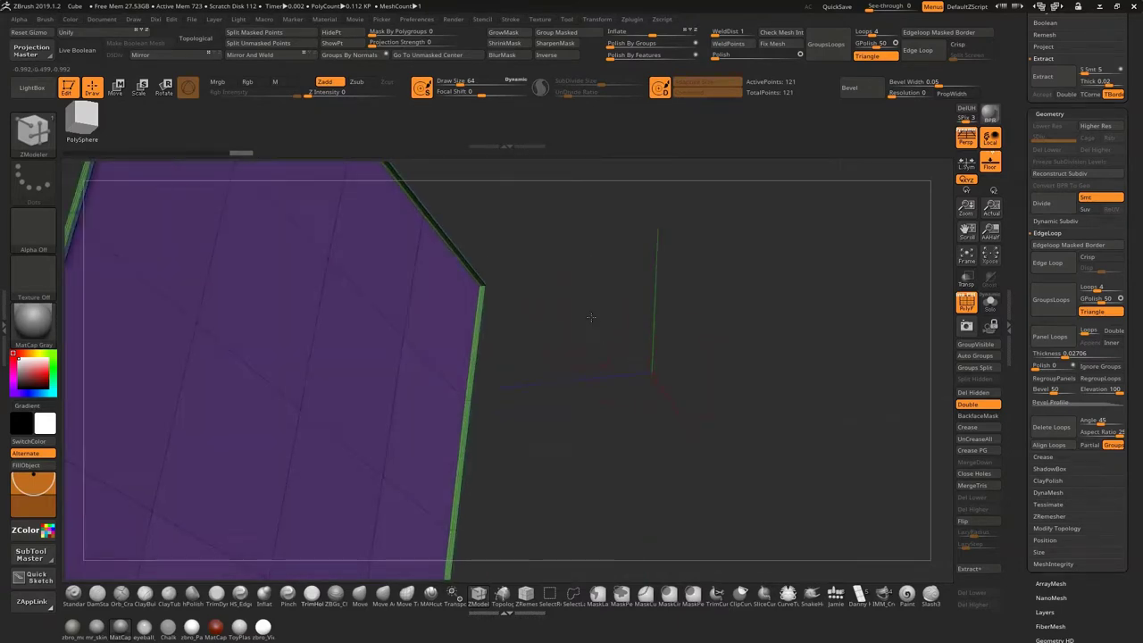
left_click_drag(590, 317, 703, 402)
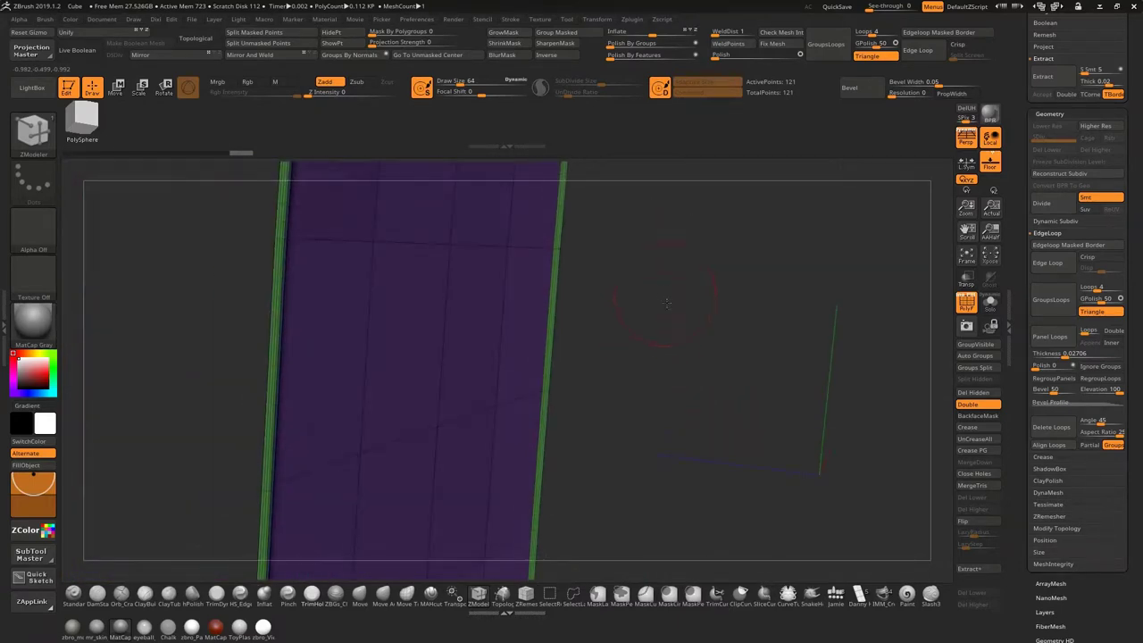
left_click_drag(667, 304, 635, 312)
left_click_drag(736, 334, 703, 281)
left_click_drag(747, 327, 753, 285)
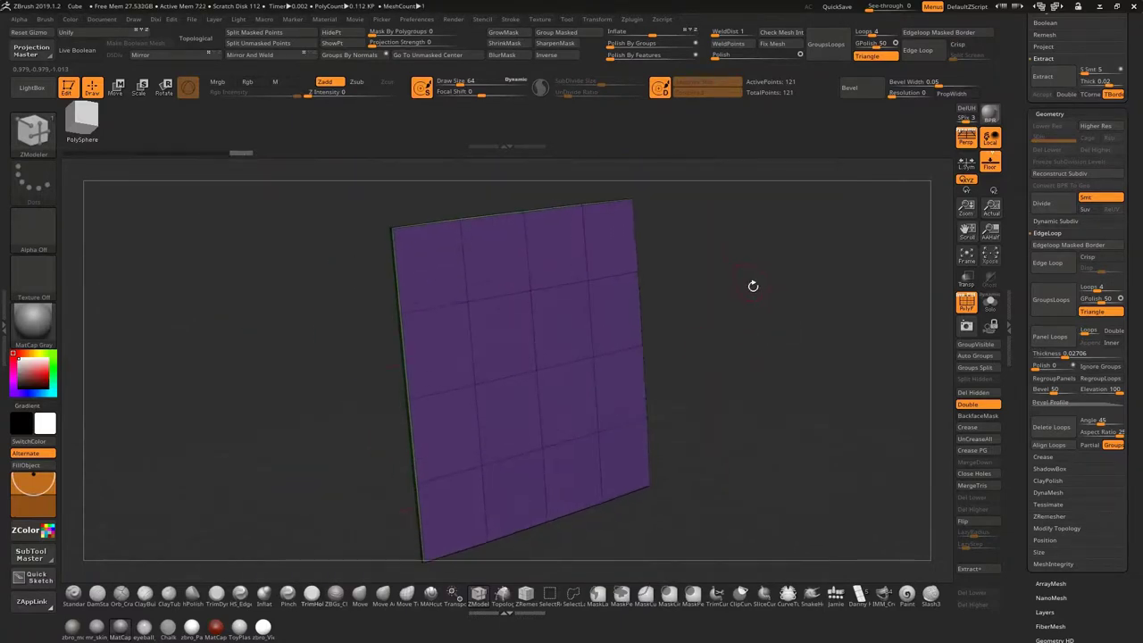
left_click_drag(765, 335, 743, 325)
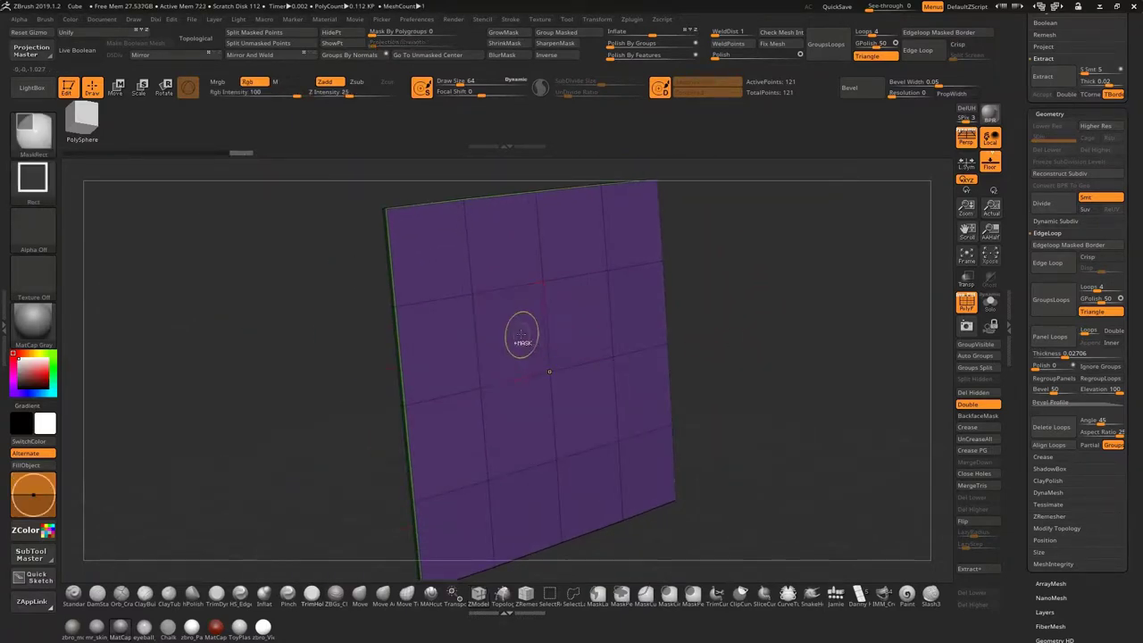
Mask and blur the panel's centre, try Panel Loops on the masked mesh, undo it and clear the mask
left_click_drag(520, 333, 552, 435, "ctrl")
left_click(613, 408, "ctrl")
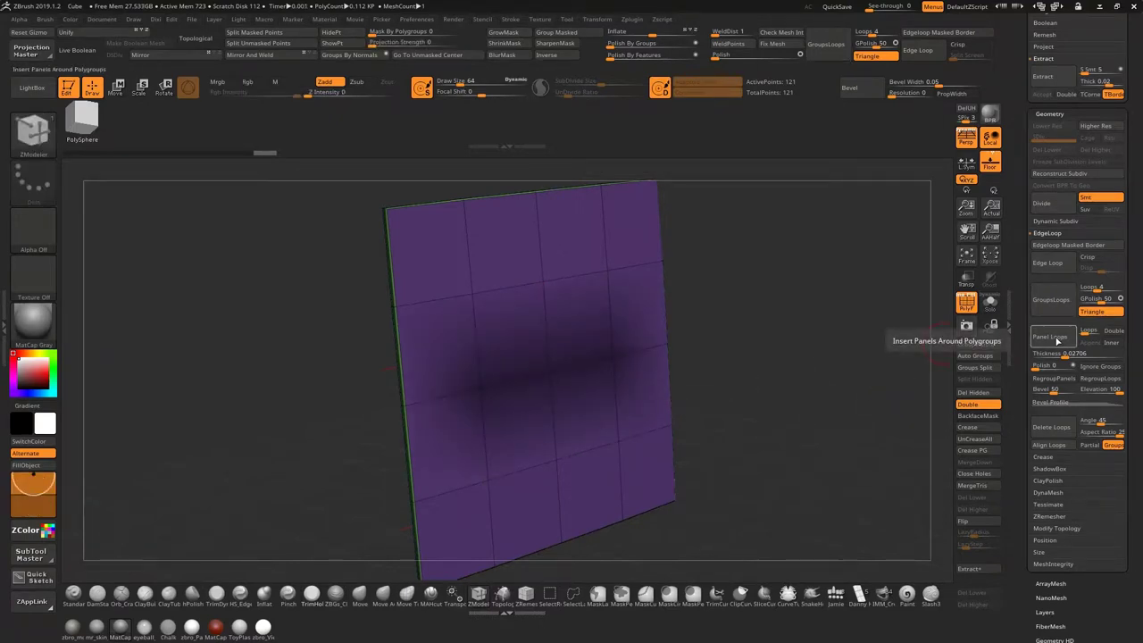
left_click(1058, 340)
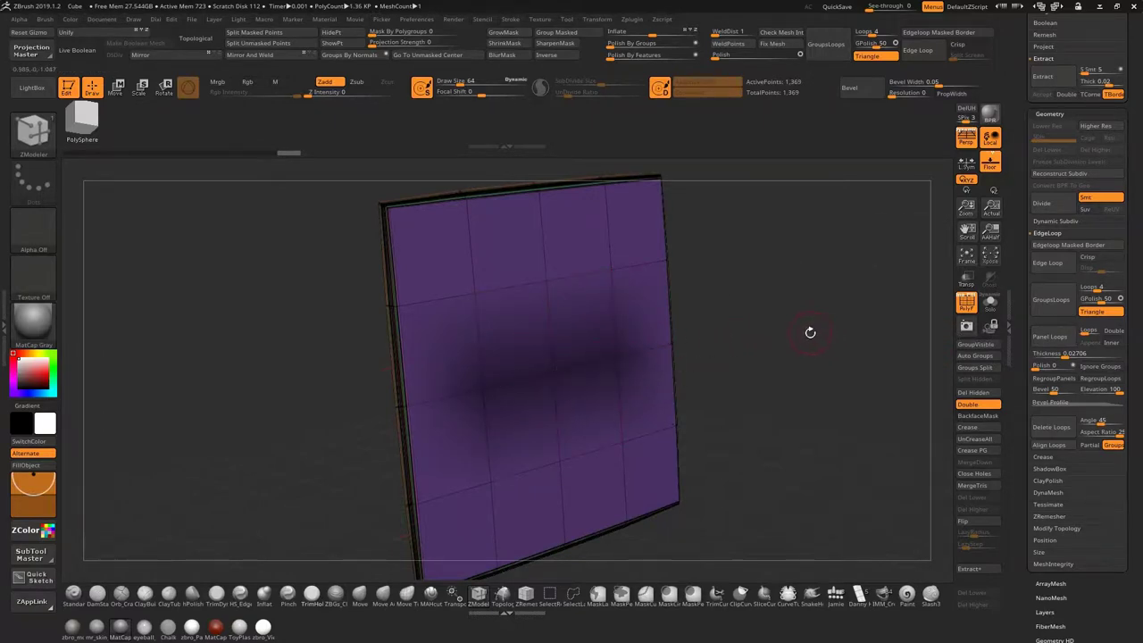
key("ctrl+z")
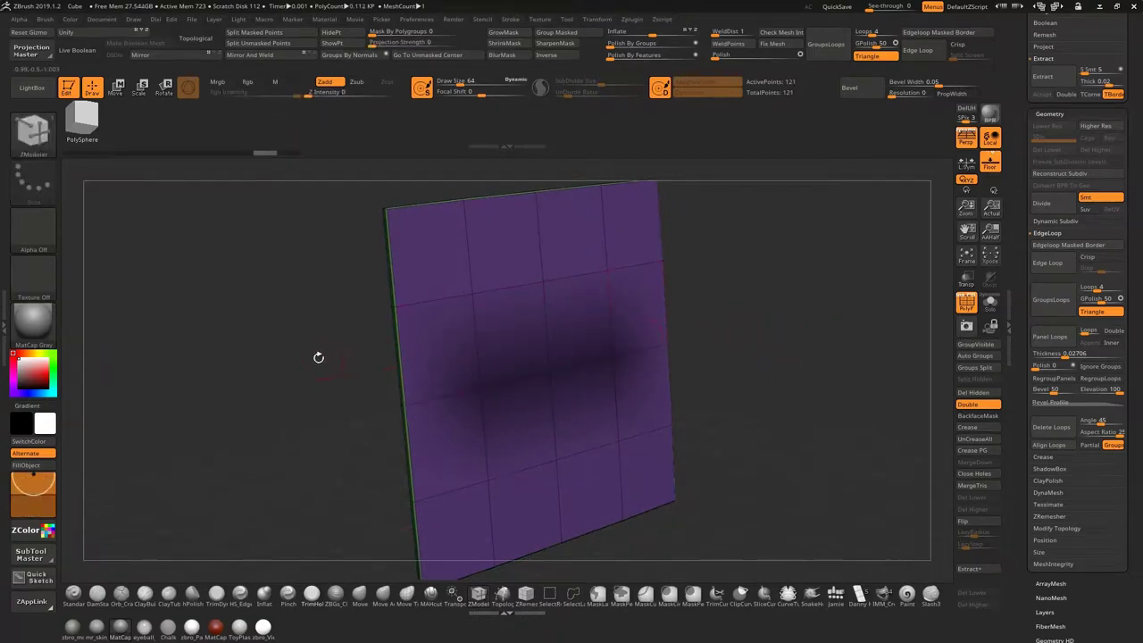
left_click_drag(280, 352, 735, 413, "ctrl")
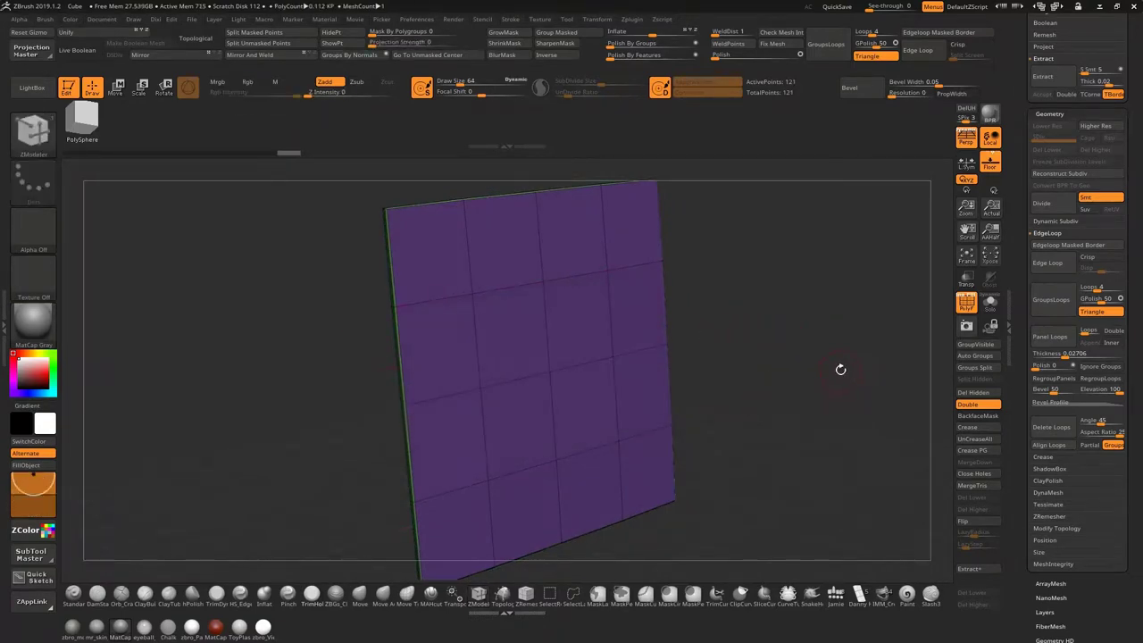
Mask a horizontal band across the panel's middle, and undo back to the original plane without thickness
left_click_drag(841, 368, 851, 344, "shift")
left_click_drag(187, 327, 911, 399, "ctrl")
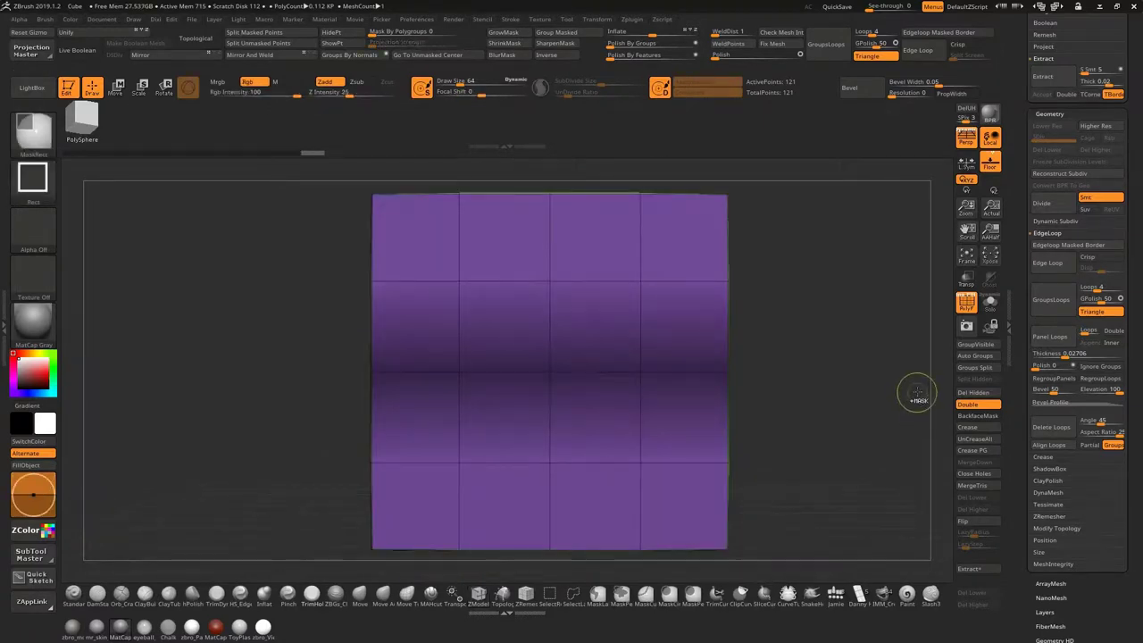
key("ctrl+z")
key("ctrl+z")
key("ctrl+z")
key("ctrl+z")
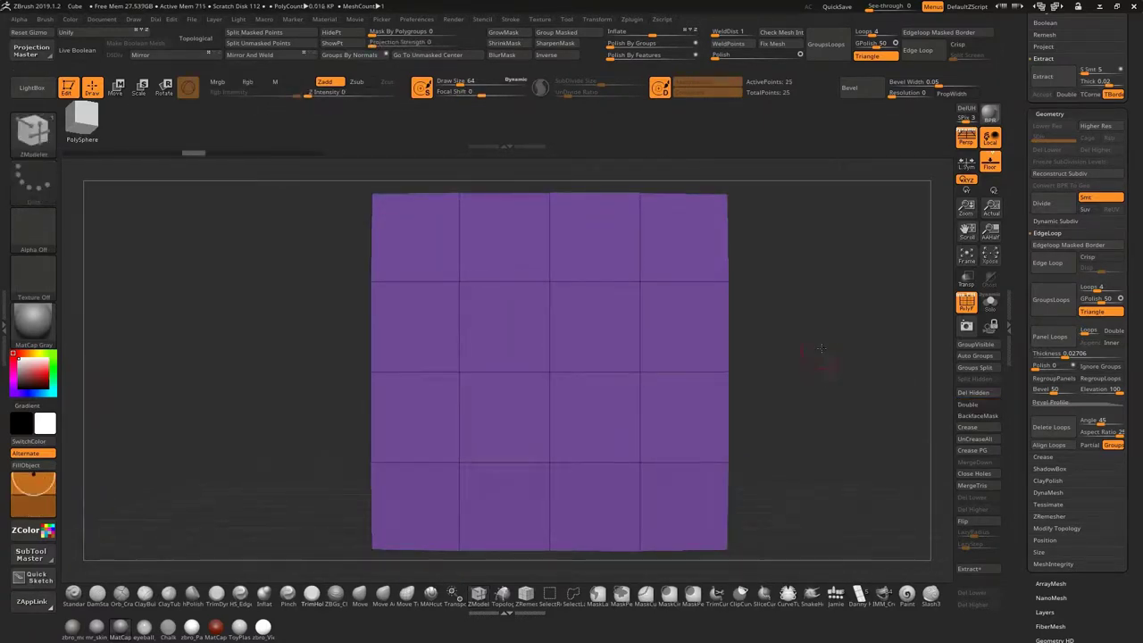
mouse_move(826, 369)
left_mouse_down()
mouse_move(903, 365)
mouse_move(861, 358)
mouse_move(838, 377)
mouse_move(855, 372)
left_mouse_up()
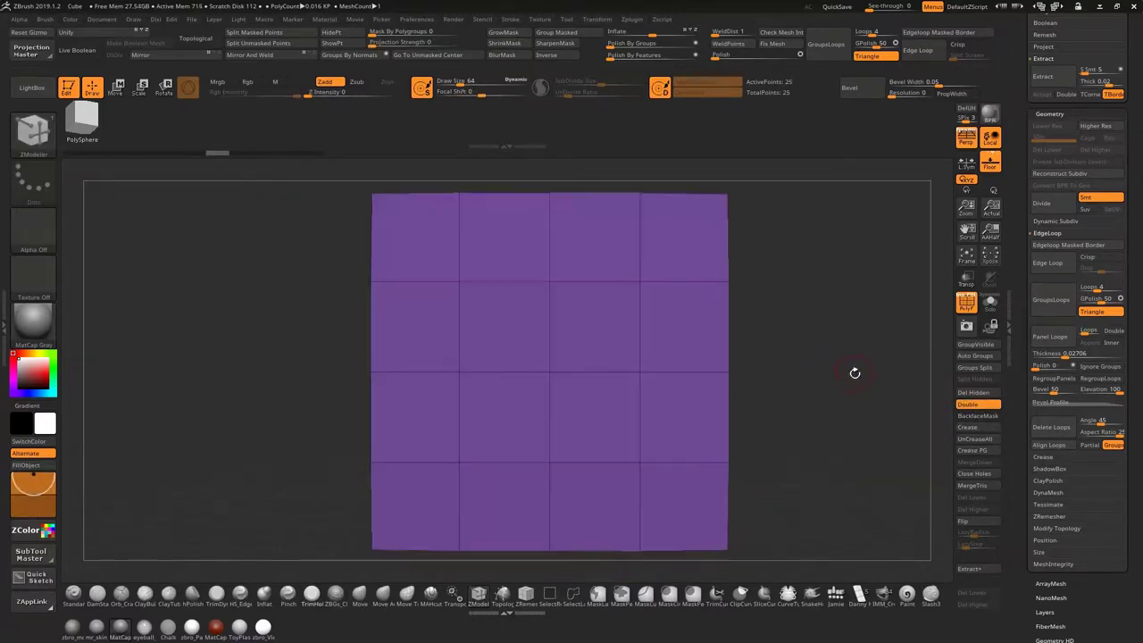
Mask a horizontal band over the plane's two middle rows and turn it into its own polygroup
left_click_drag(211, 314, 884, 427, "ctrl")
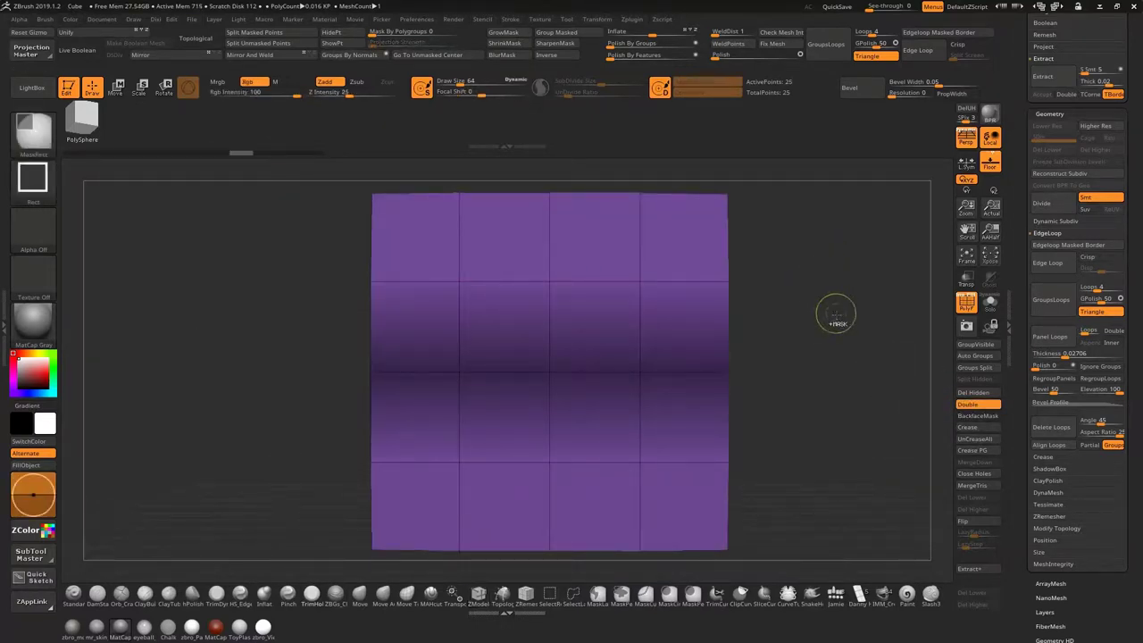
left_click_drag(245, 236, 881, 489, "ctrl")
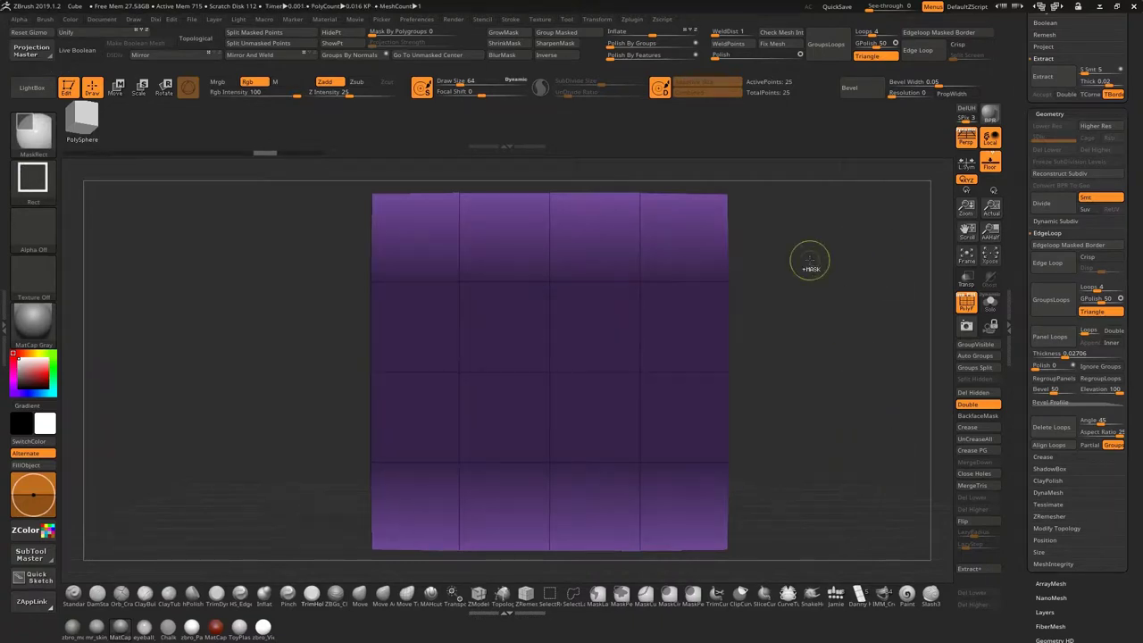
key("ctrl+w")
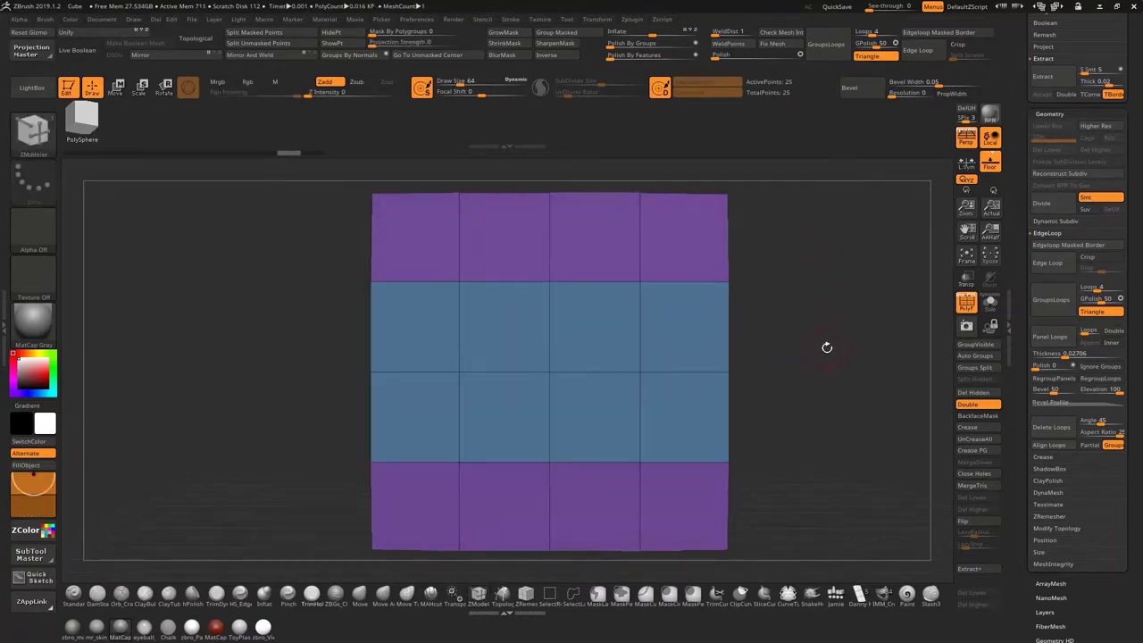
Try Panel Loops on the plane with its separate middle-band polygroup and inspect the resulting panel edges
left_click_drag(843, 343, 871, 343)
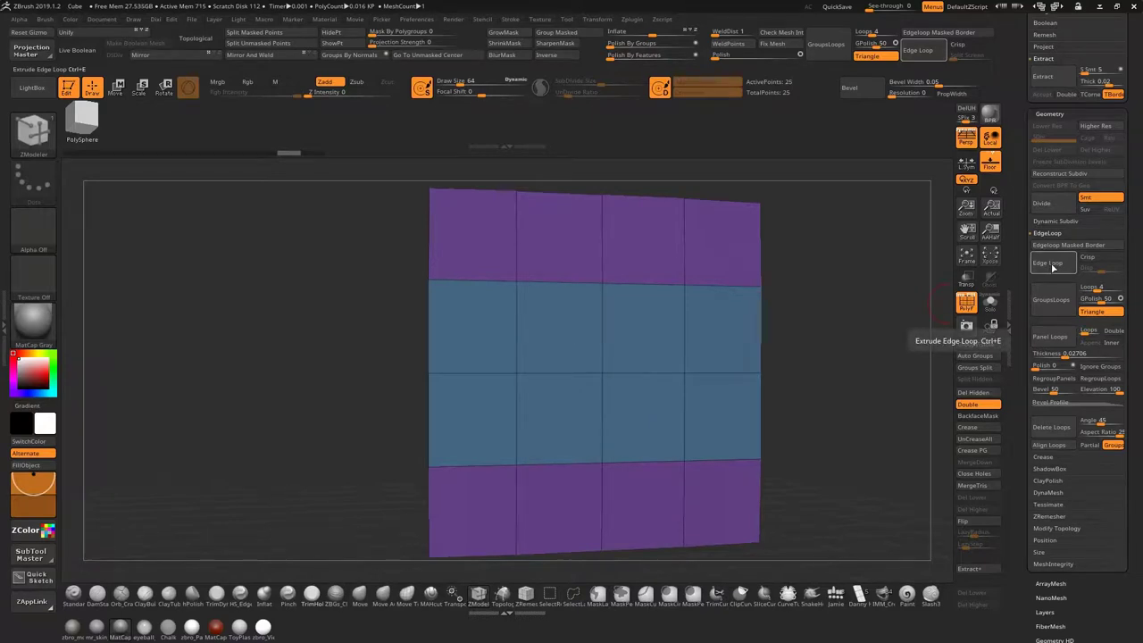
left_click(1054, 339)
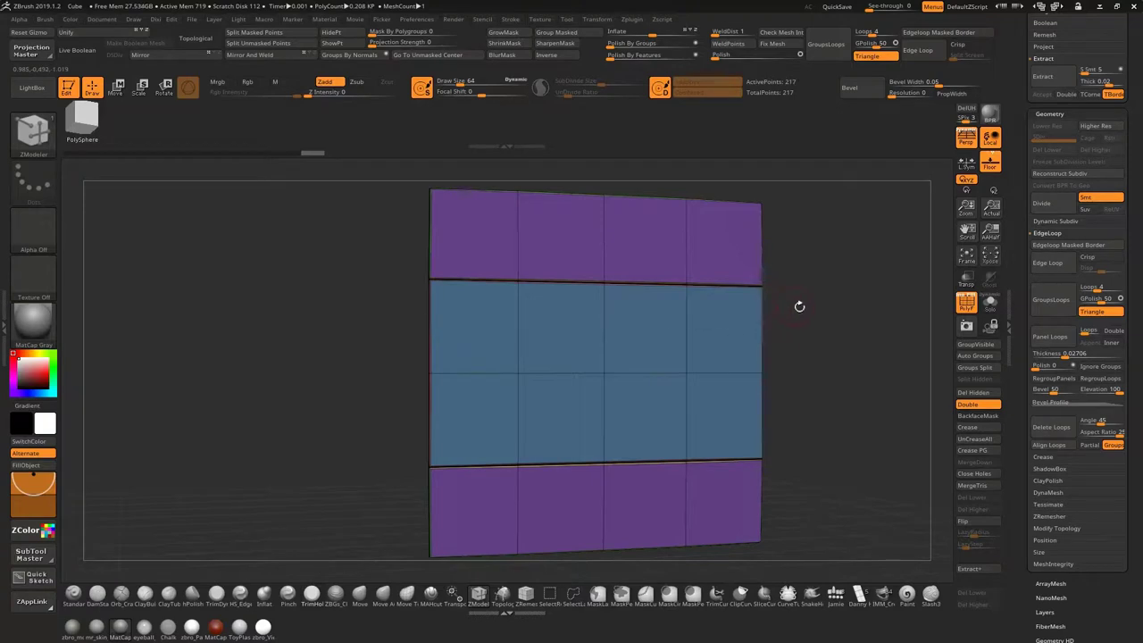
left_click_drag(798, 307, 676, 332)
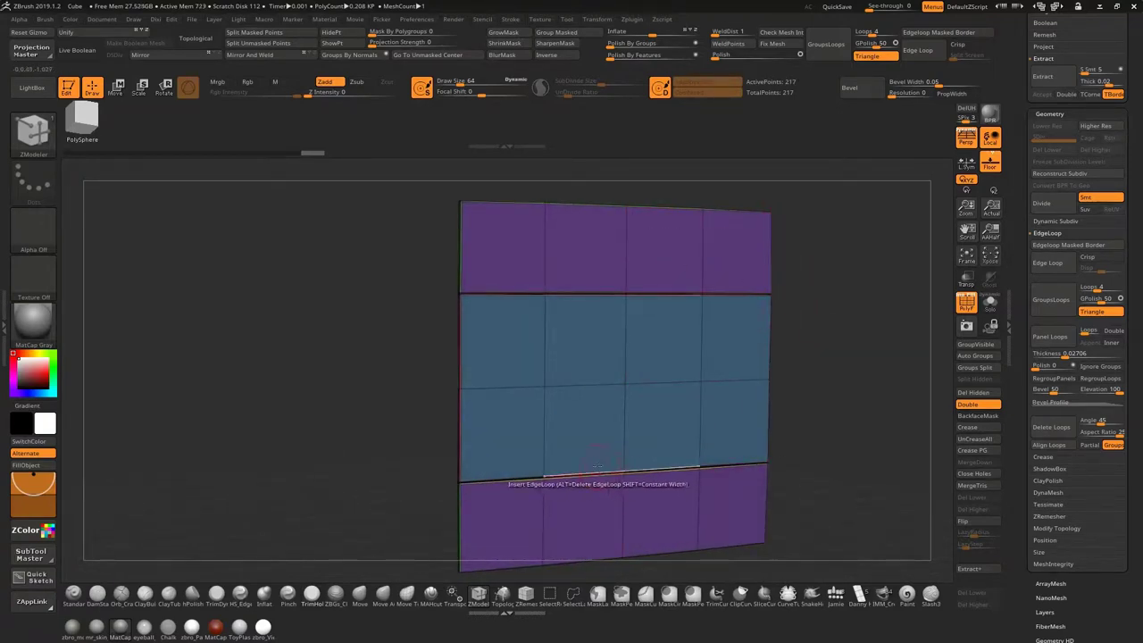
left_click_drag(863, 393, 826, 378)
Undo the Panel Loops and the band polygroup, and clear the mask from the plane
key("ctrl+z")
left_click(768, 353, "ctrl")
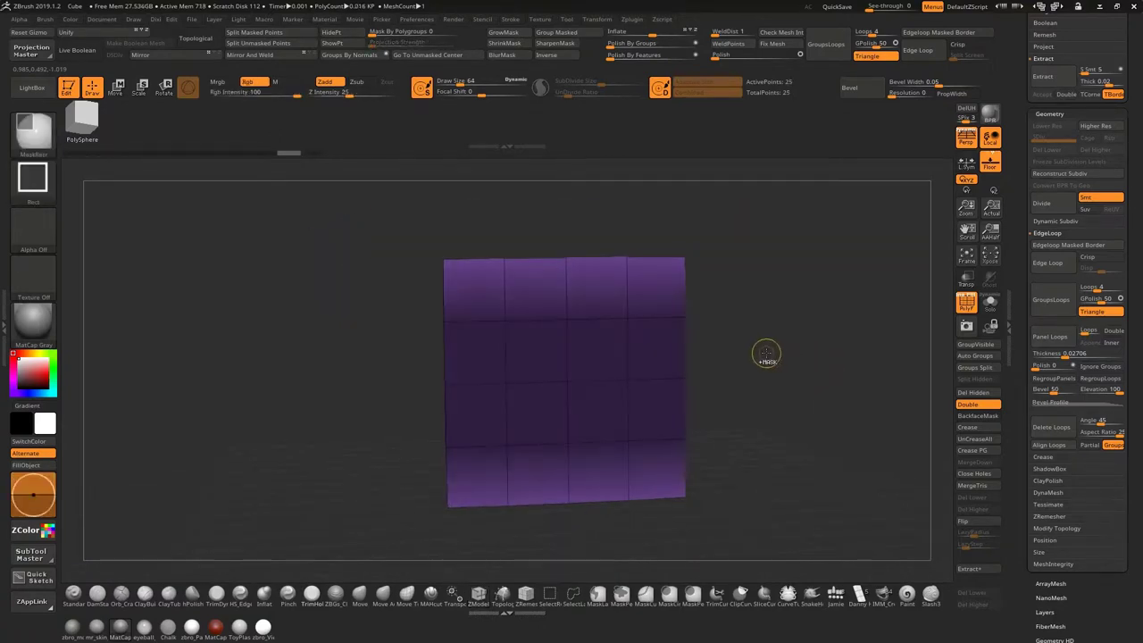
left_click_drag(768, 354, 847, 355, "ctrl")
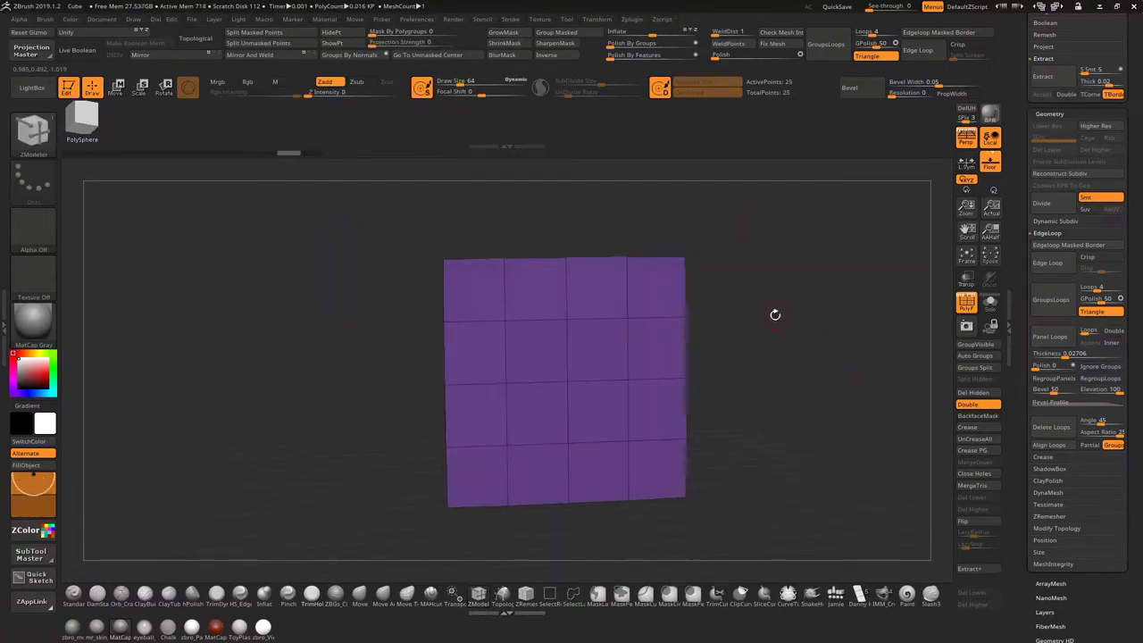
Try subdividing the flat plane several times and return it to its undivided state
key("ctrl+d")
key("ctrl+d")
key("ctrl+d")
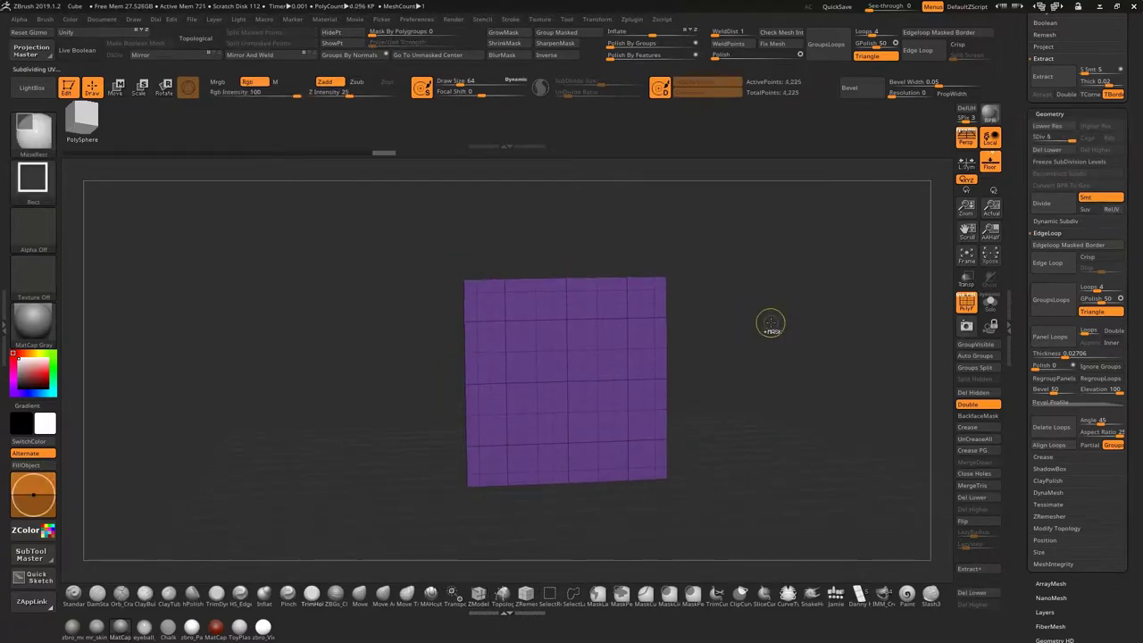
key("shift+d")
key("shift+d")
key("shift+d")
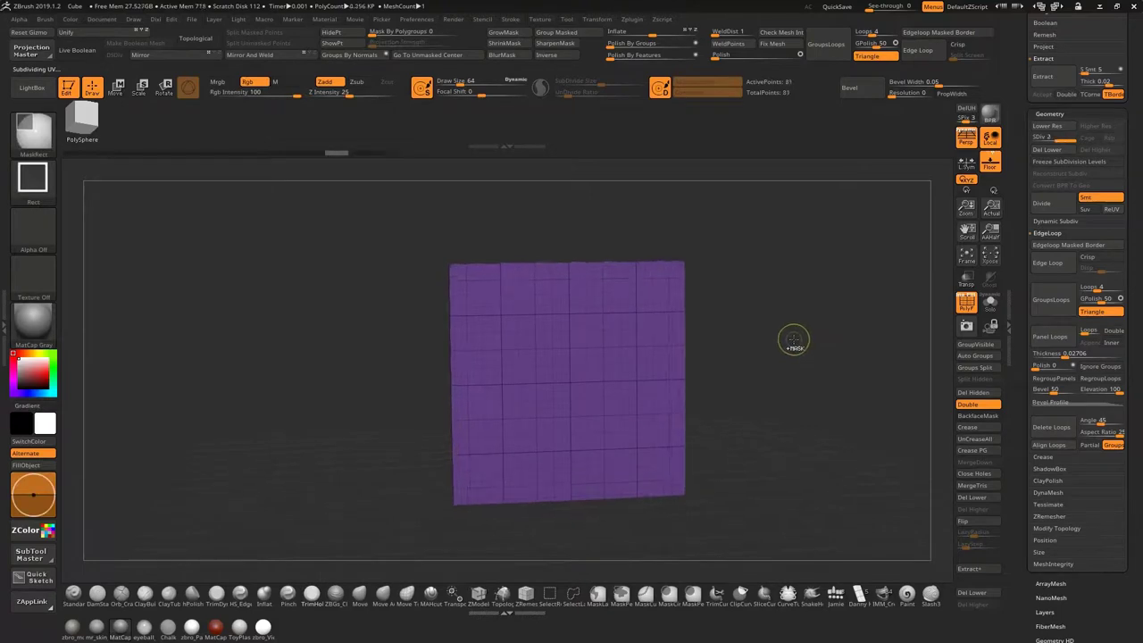
key("shift+d")
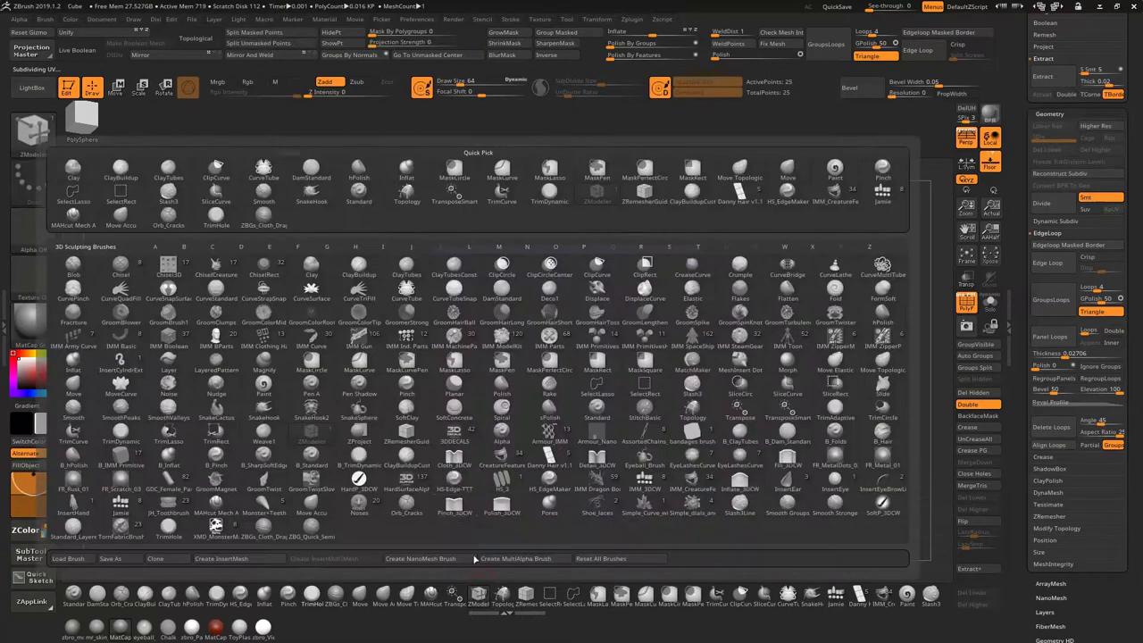
Extrude the plane into a slab with ZModeler QMesh and subdivide it to level 8
mouse_move(760, 350)
left_mouse_down()
mouse_move(655, 354)
mouse_move(664, 352)
left_mouse_up()
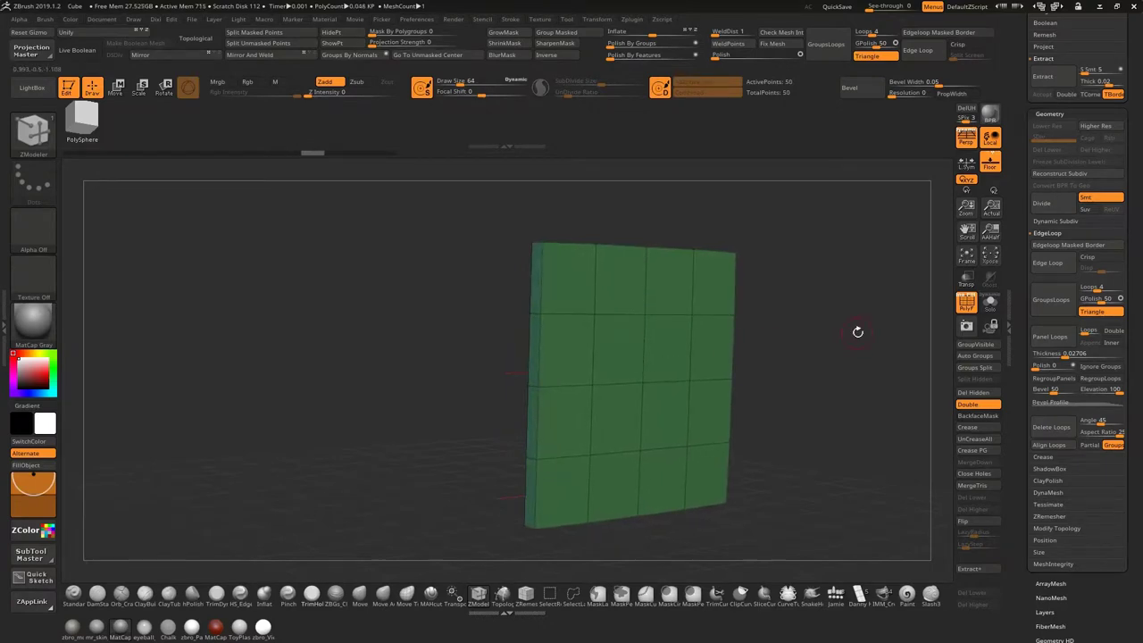
left_click_drag(858, 331, 789, 329)
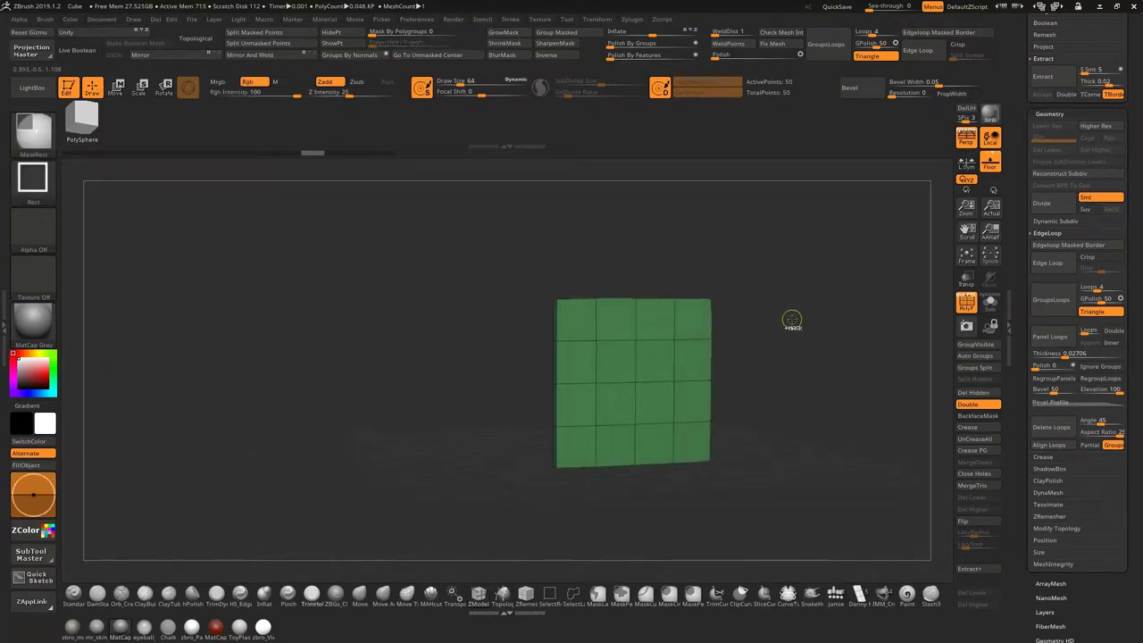
key("ctrl+d")
key("ctrl+d")
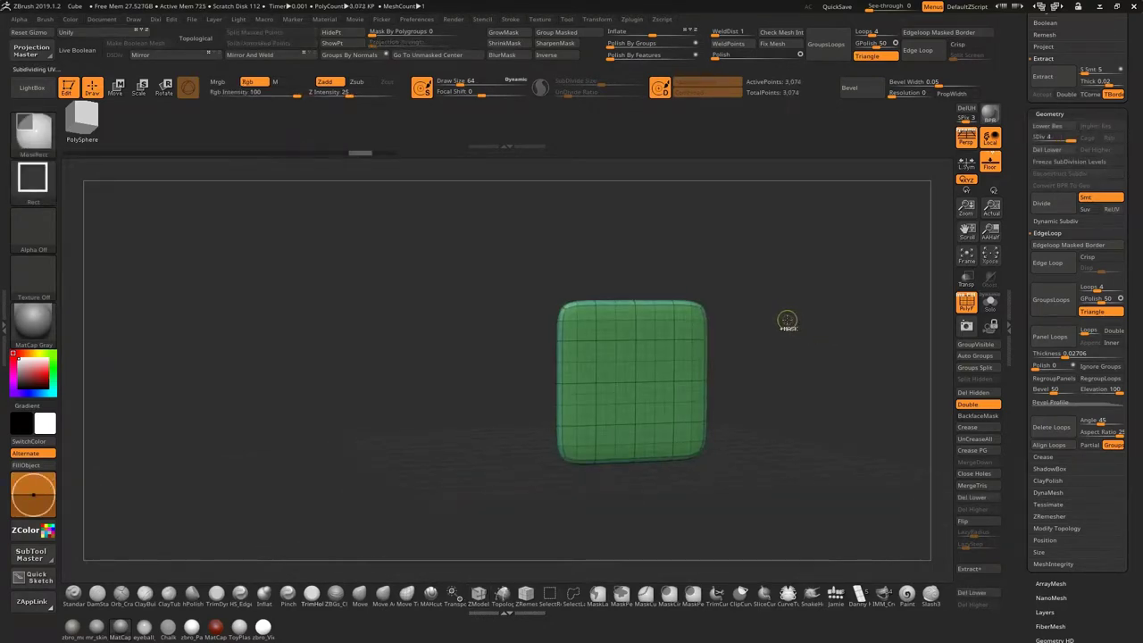
key("ctrl+d")
key("ctrl+d")
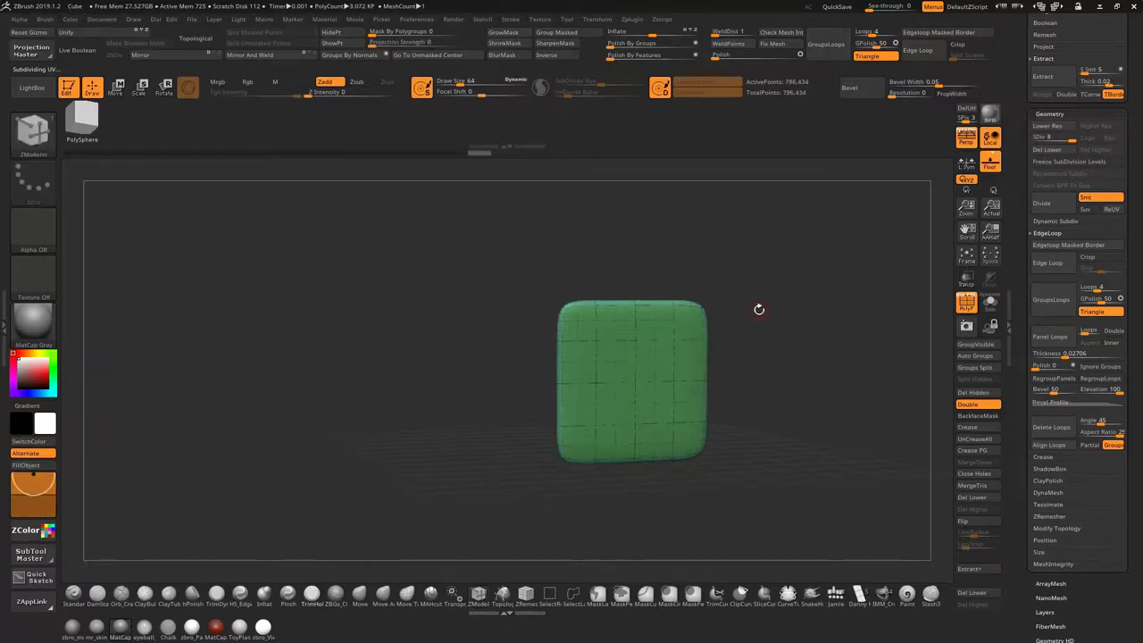
left_click_drag(759, 309, 806, 324, "alt")
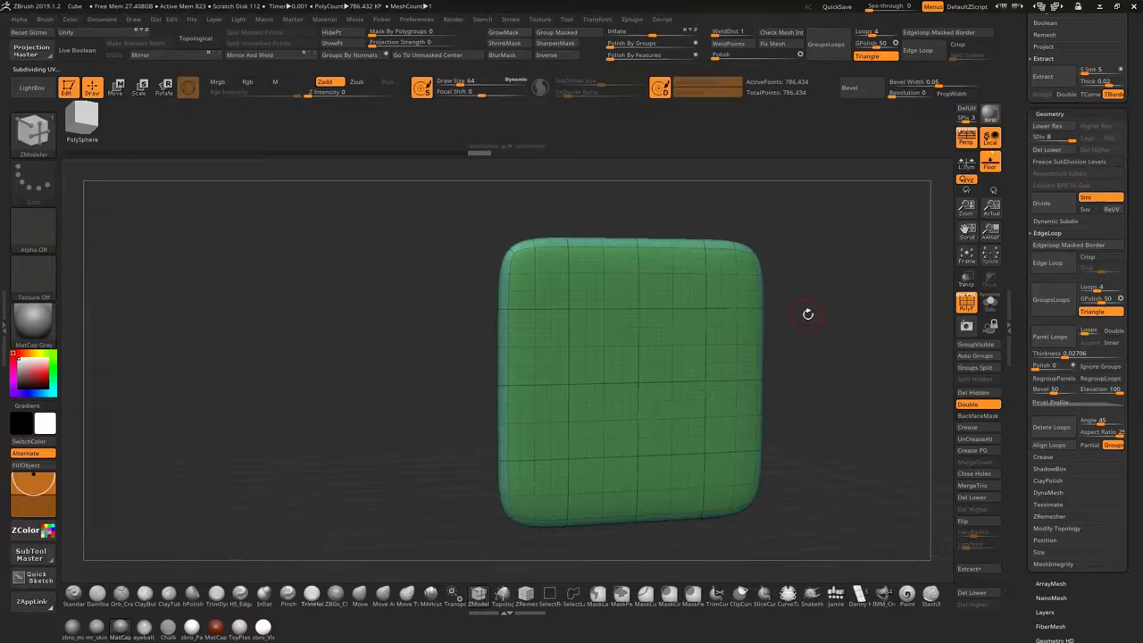
left_click_drag(827, 327, 817, 324, "alt")
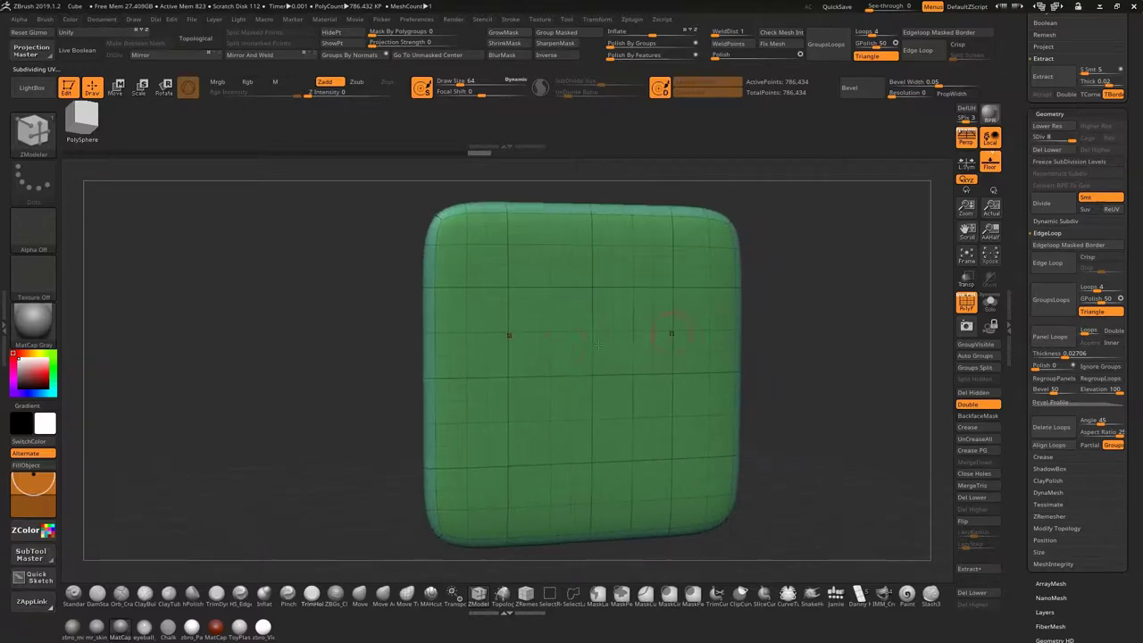
Try a rectangular mask on the slab's front, clear it and switch the mask stroke to FreeHand
left_click_drag(544, 324, 693, 434, "ctrl")
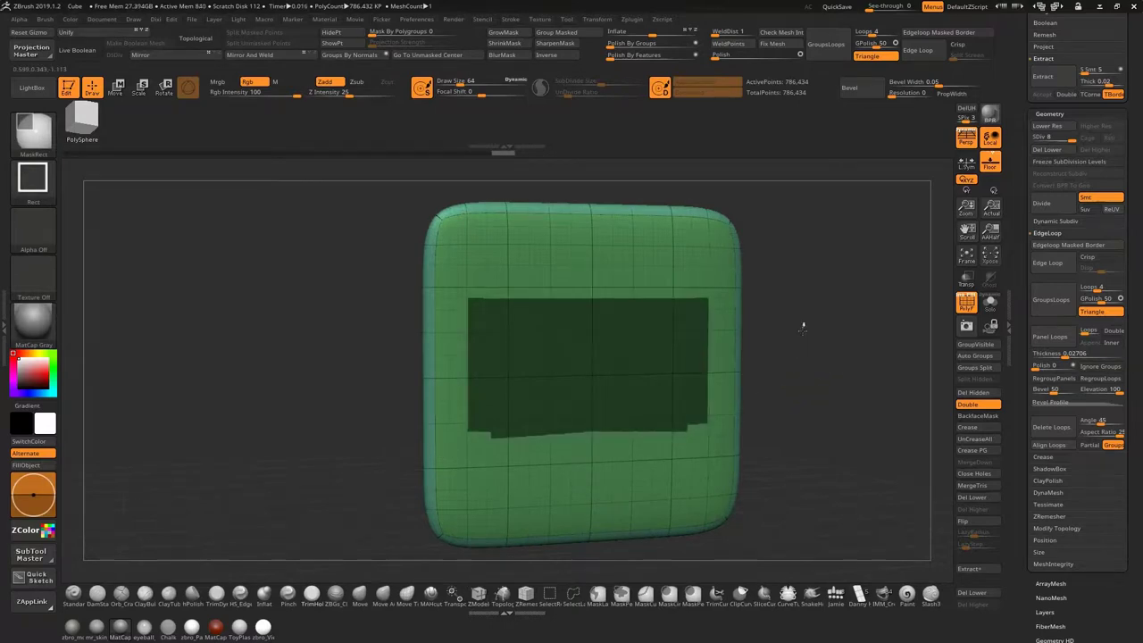
left_click(835, 327, "ctrl")
left_click(33, 181)
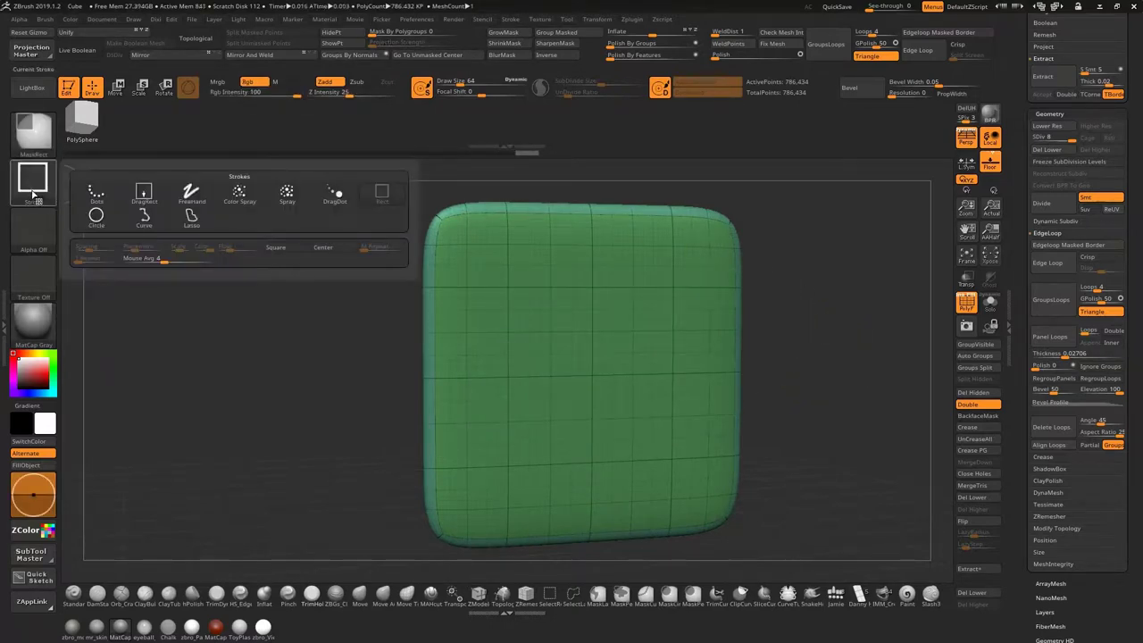
left_click(191, 196)
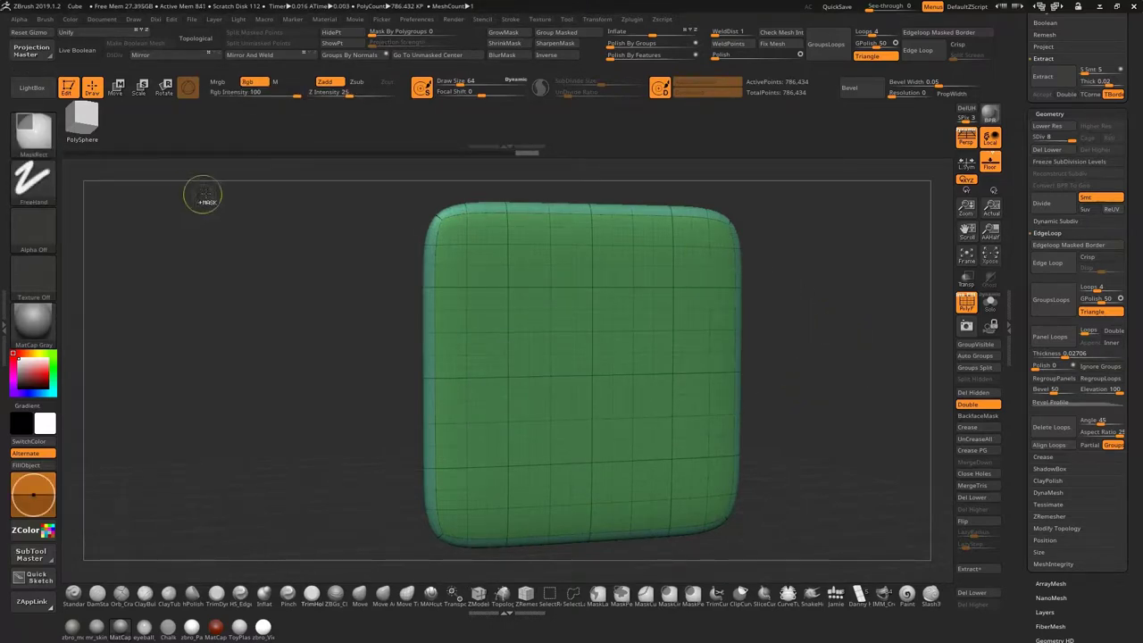
Paint a mirrored freehand mask shape on the slab's front and convert it into a polygroup
mouse_move(574, 307)
left_mouse_down("ctrl")
mouse_move(557, 304)
mouse_move(515, 398)
mouse_move(562, 451)
mouse_move(536, 495)
left_mouse_up("ctrl")
key("b")
key("z")
key("m")
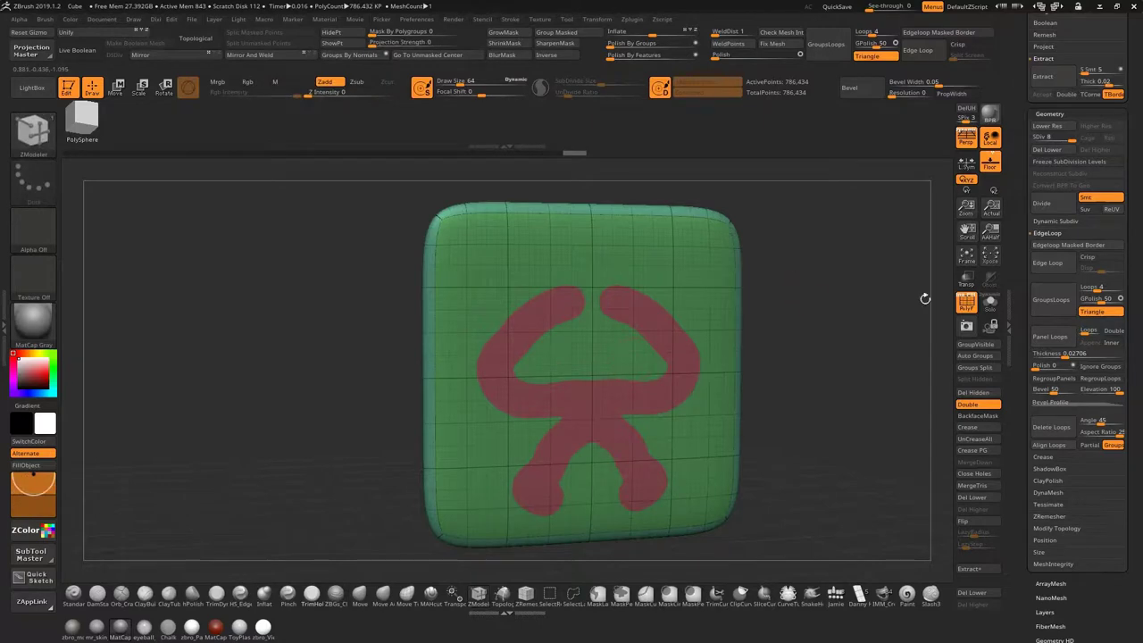
Delete the slab's lower subdivision levels, apply Panel Loops and inspect the panel around the freehand polygroup
left_click(1050, 334)
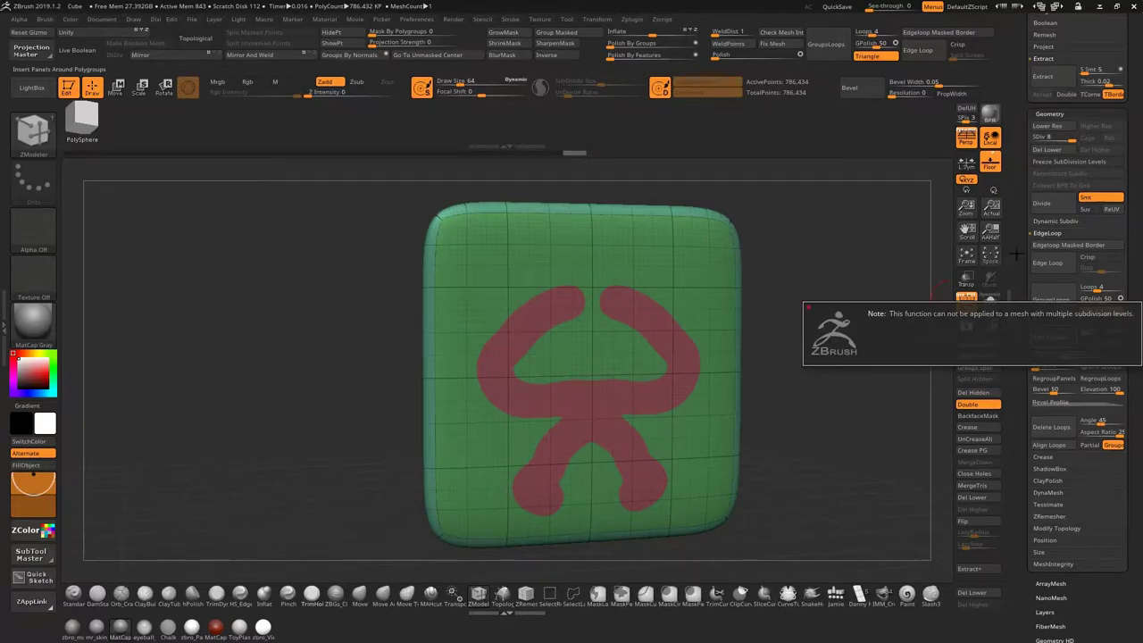
left_click(1052, 150)
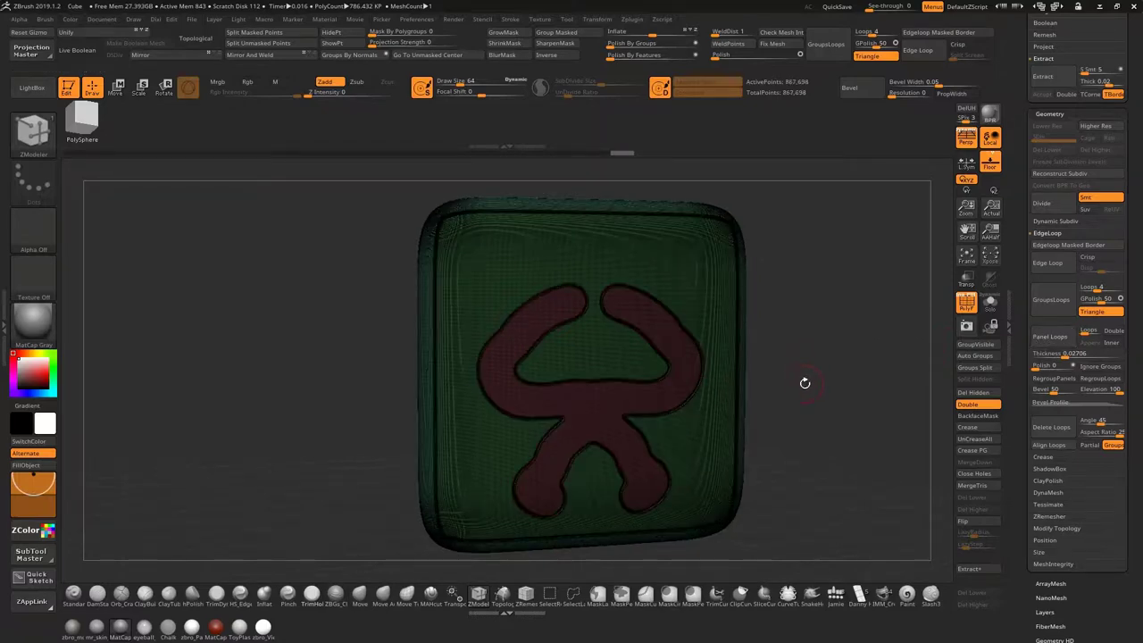
left_click_drag(804, 382, 845, 314)
left_click_drag(842, 377, 826, 255)
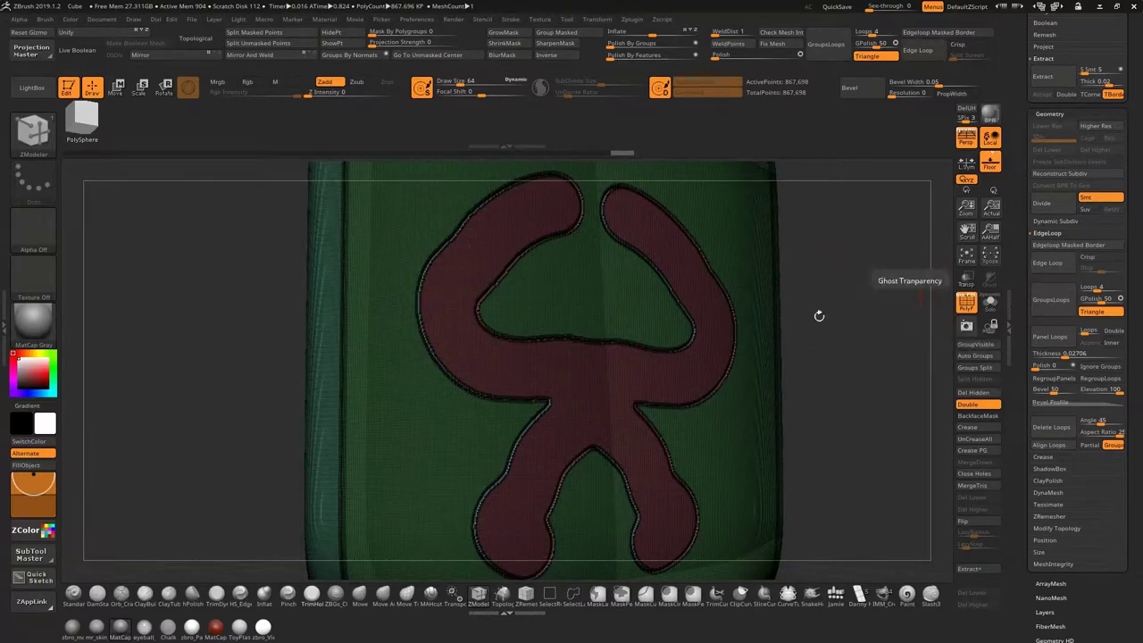
mouse_move(842, 331)
left_mouse_down()
mouse_move(819, 348)
mouse_move(848, 343)
left_mouse_up()
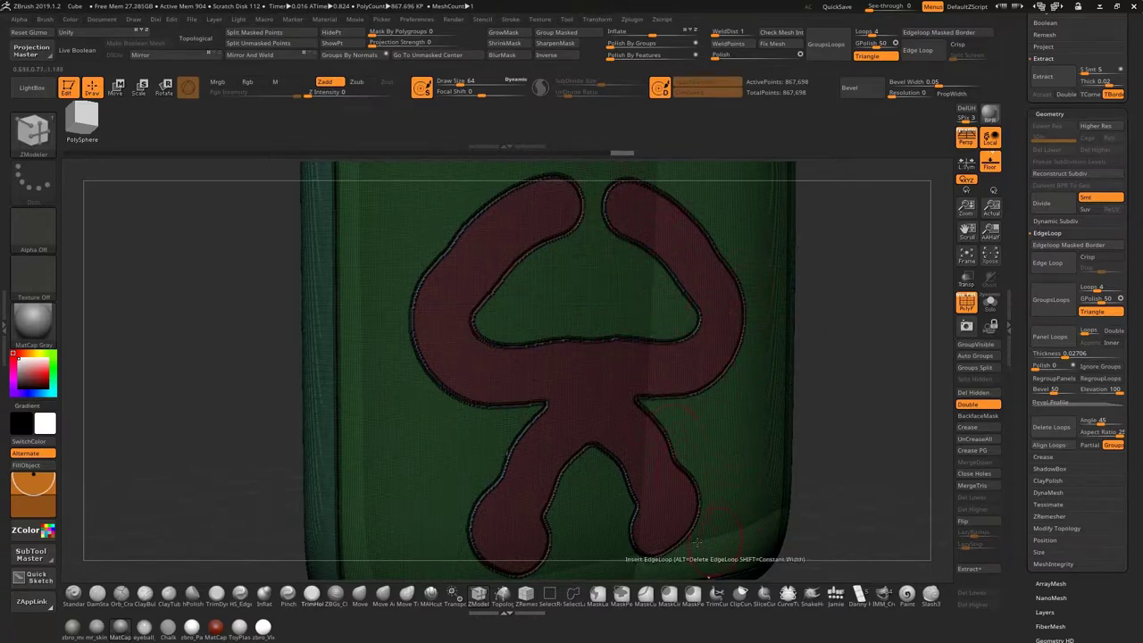
left_click_drag(868, 335, 785, 339)
left_click_drag(800, 387, 783, 324, "alt")
Undo the Panel Loops, freehand polygroup, subdivisions and thickness back to the flat plane
key("ctrl+z")
key("ctrl+z")
key("ctrl+z")
key("ctrl+z")
key("ctrl+z")
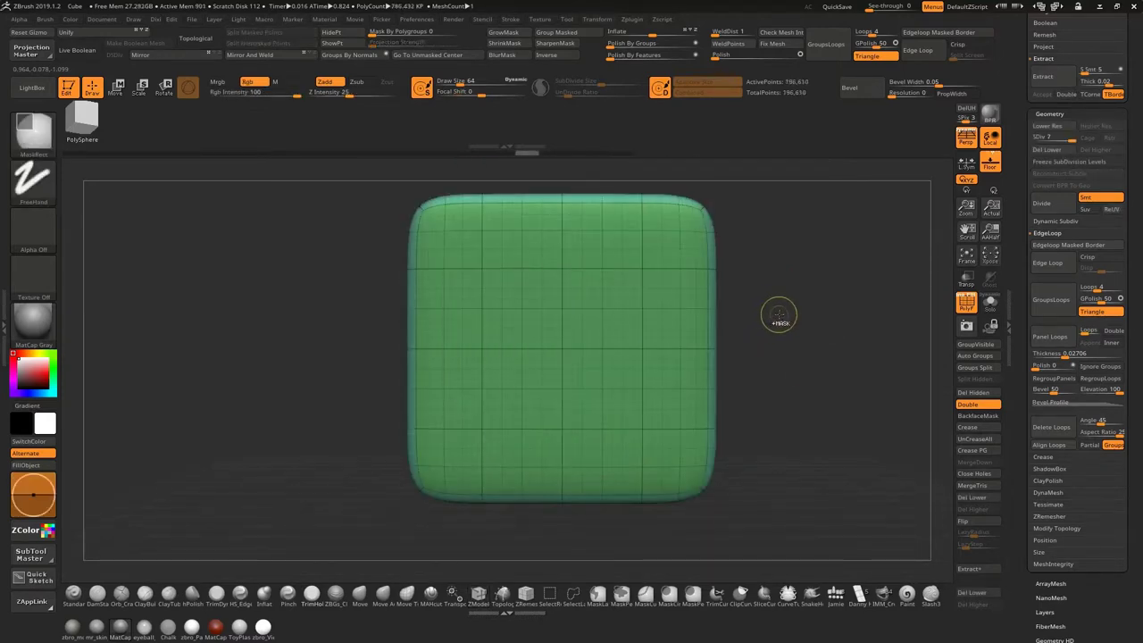
key("ctrl+z")
key("ctrl+z")
key("ctrl+z")
key("ctrl+z")
key("ctrl+z")
key("ctrl+z")
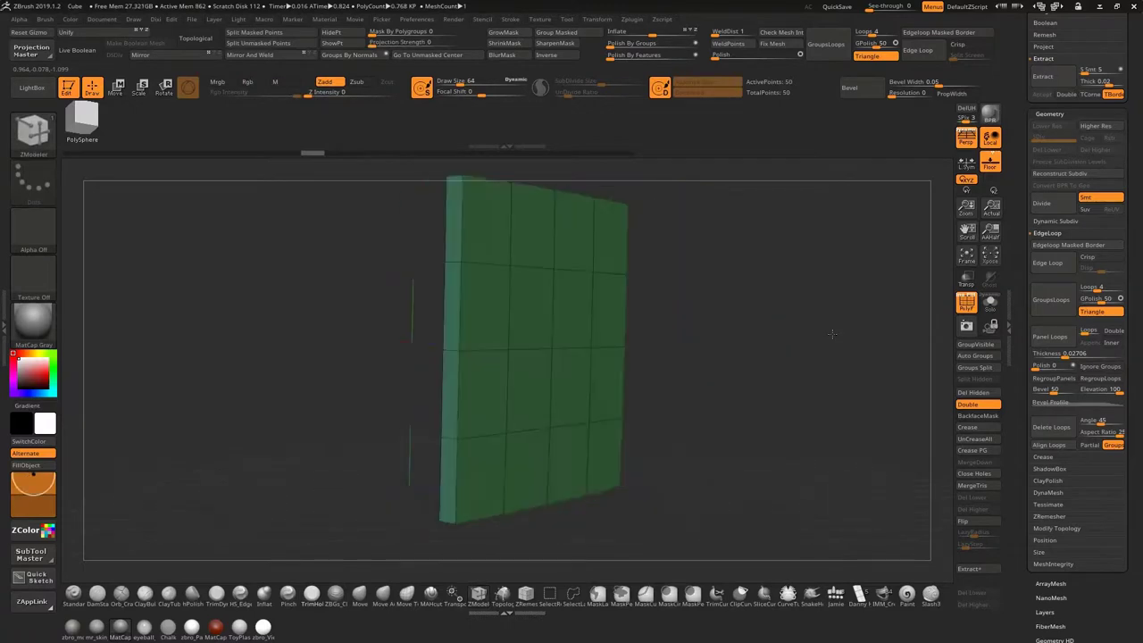
key("ctrl+z")
key("ctrl+z")
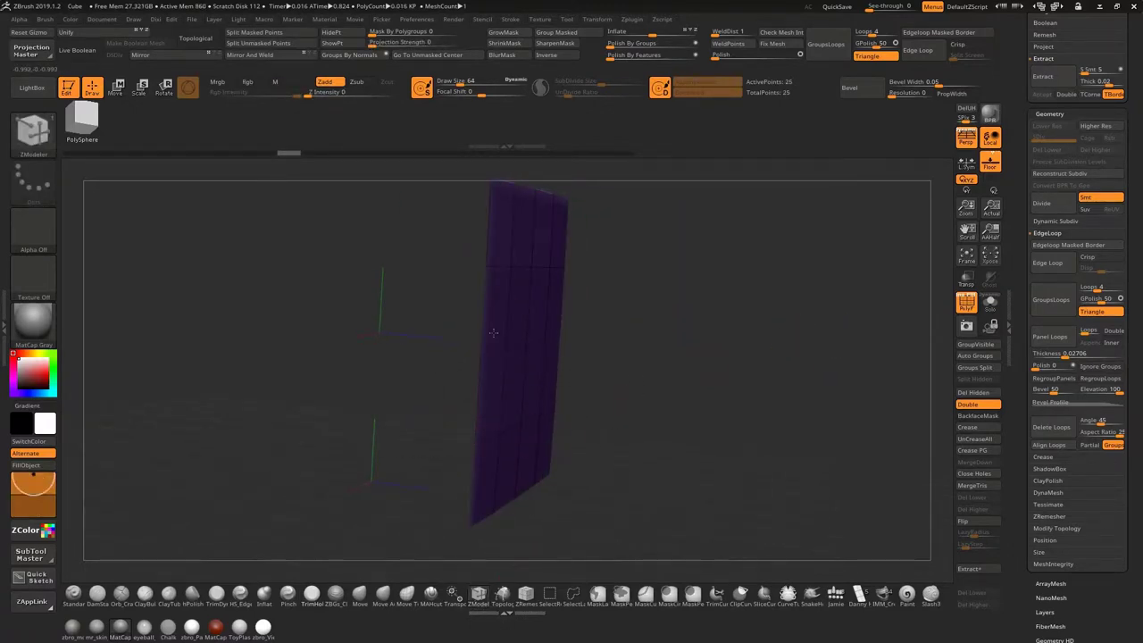
Extrude the flat plane into a thick slab with ZModeler QMesh
left_click_drag(493, 333, 502, 332)
left_click_drag(746, 330, 742, 286)
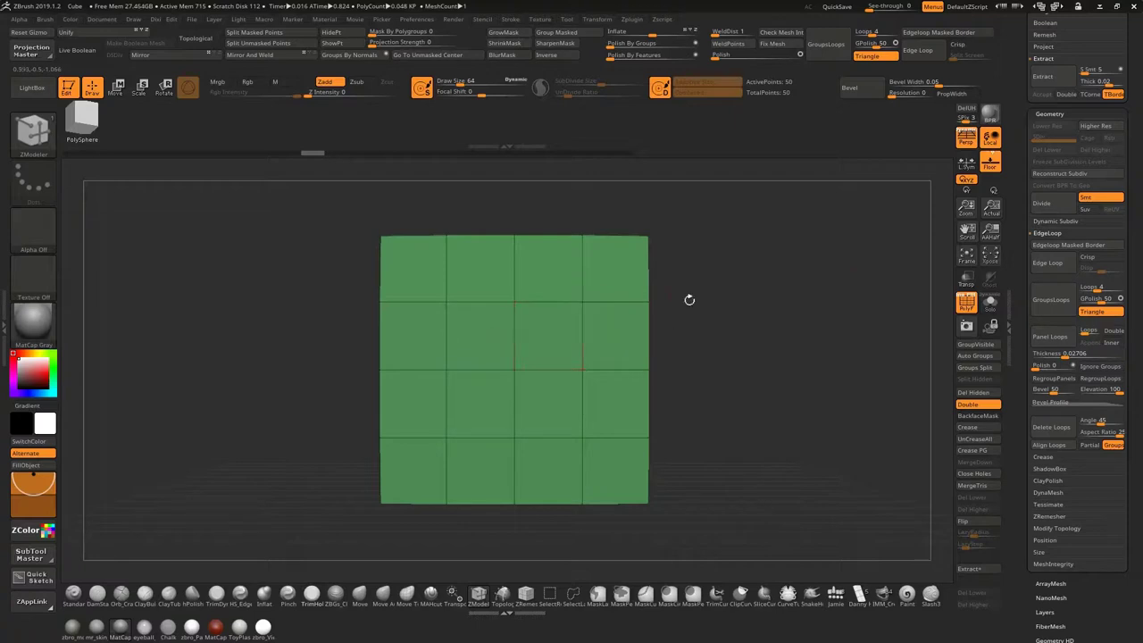
Subdivide the slab to level 5 and delete its lower subdivision levels
key("ctrl")
key("ctrl+d")
key("ctrl+d")
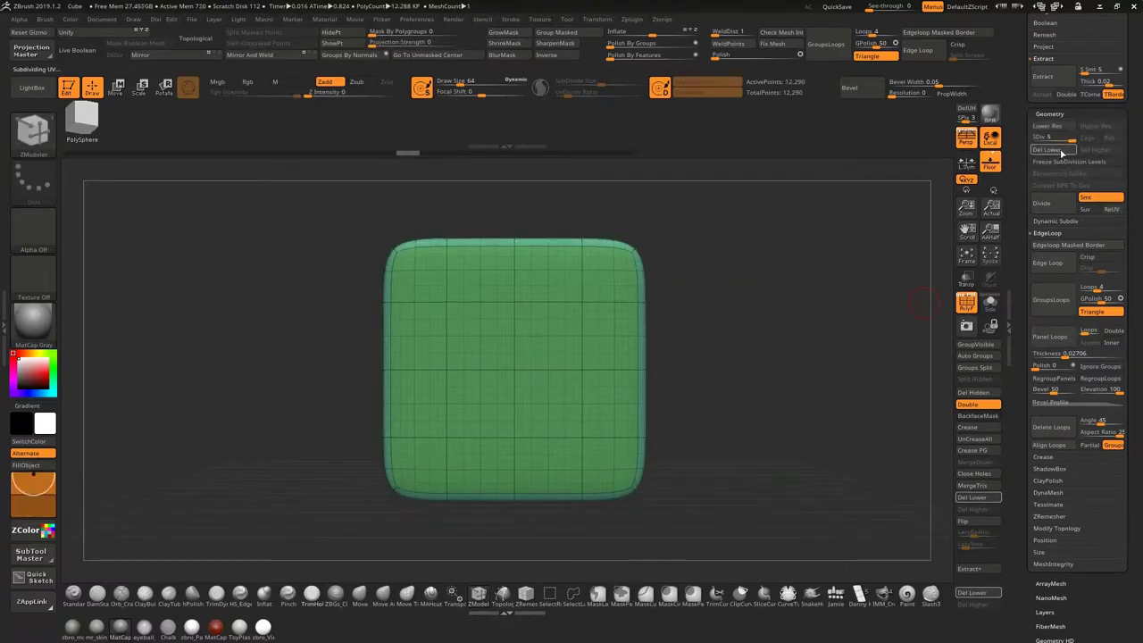
key("ctrl+d")
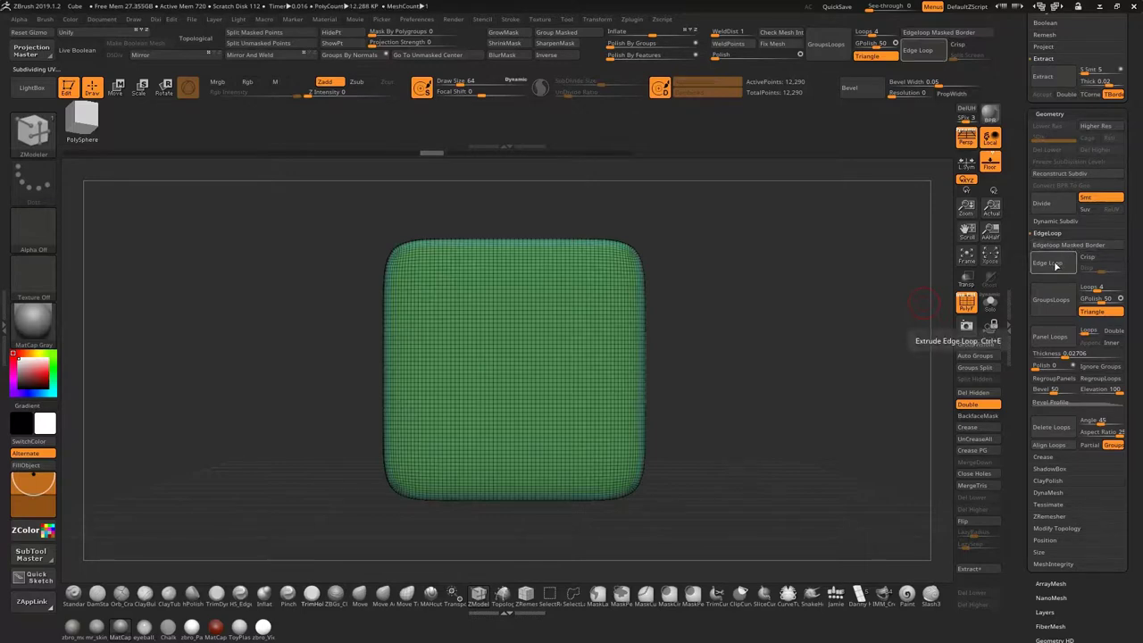
Try painting a mirrored curved freehand mask on the slab's front, and undo it
key("ctrl")
mouse_move(472, 329)
left_mouse_down("ctrl")
mouse_move(435, 350)
mouse_move(482, 429)
mouse_move(506, 440)
left_mouse_up("ctrl")
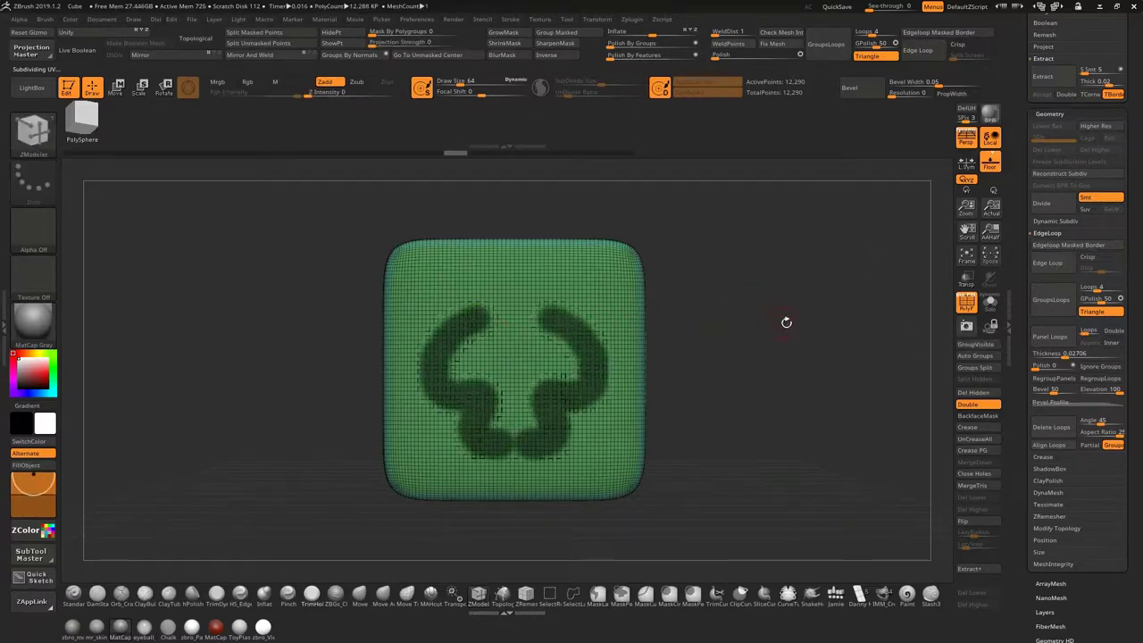
right_click_drag(787, 322, 798, 319, "ctrl")
key("ctrl+z")
Mask two mirrored bent strokes on the slab's front and try Edge Loop with the polyframe hidden
mouse_move(486, 272)
left_mouse_down("ctrl")
mouse_move(449, 393)
mouse_move(444, 463)
left_mouse_up("ctrl")
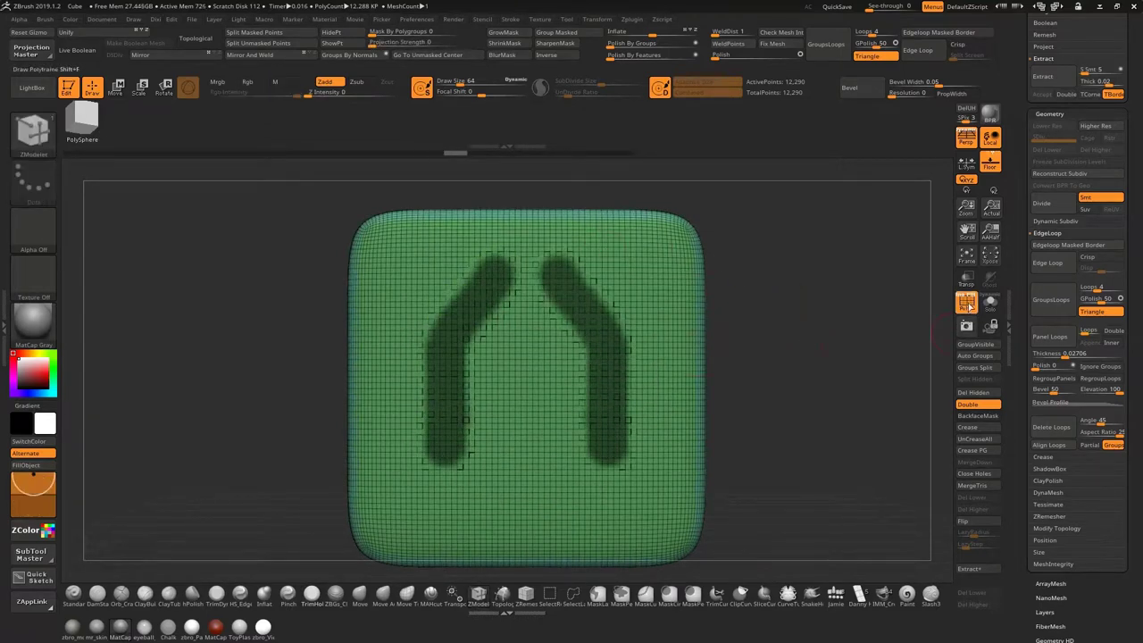
key("shift+f")
right_click_drag(795, 356, 806, 331, "alt")
key("ctrl")
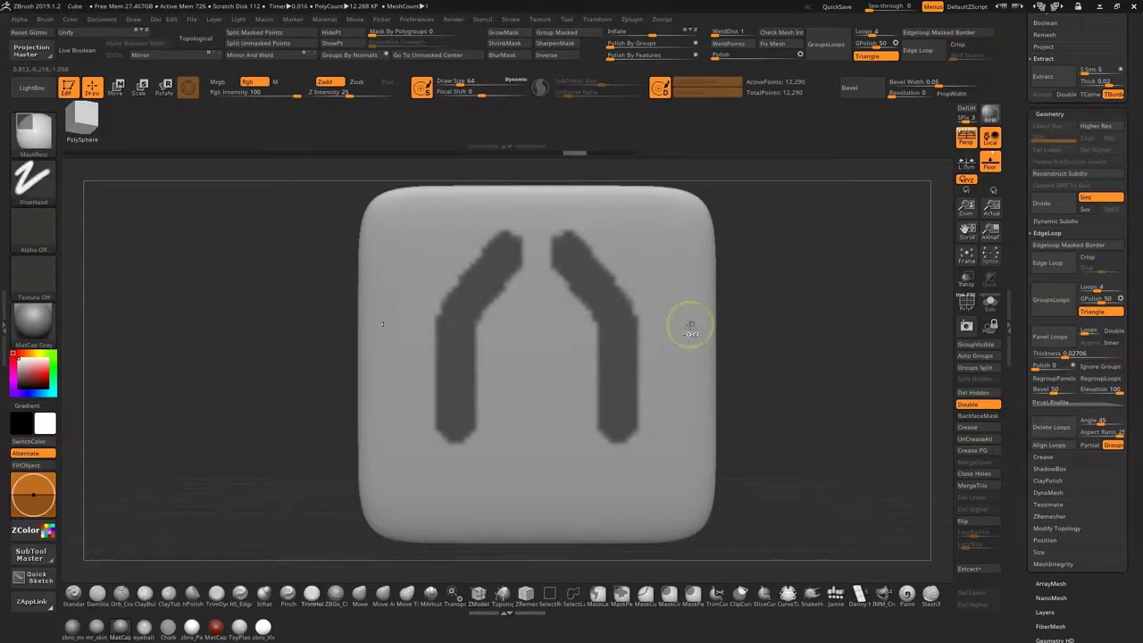
left_click(1056, 265)
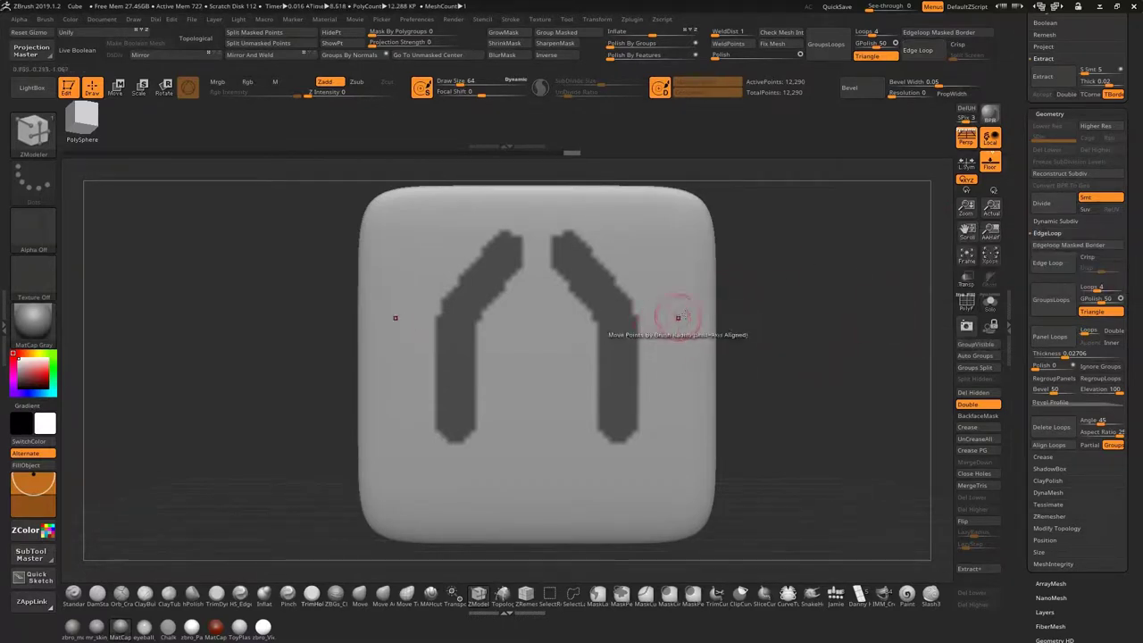
Show the polyframe and turn the two masked bent strokes into their own polygroup
left_click(957, 304)
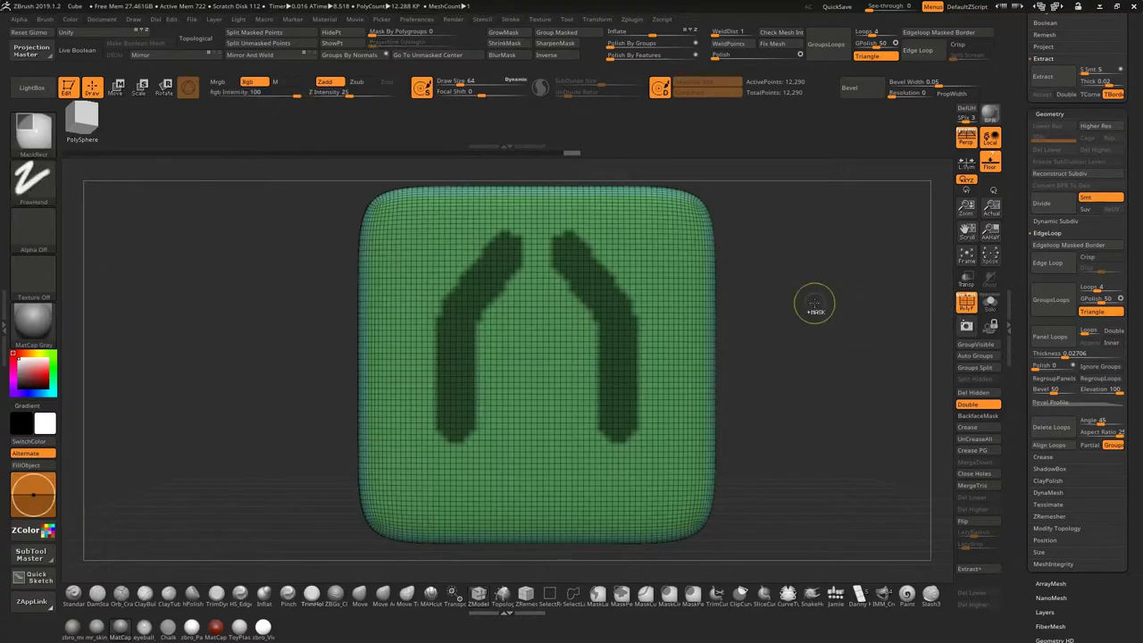
key("ctrl+w")
key("f")
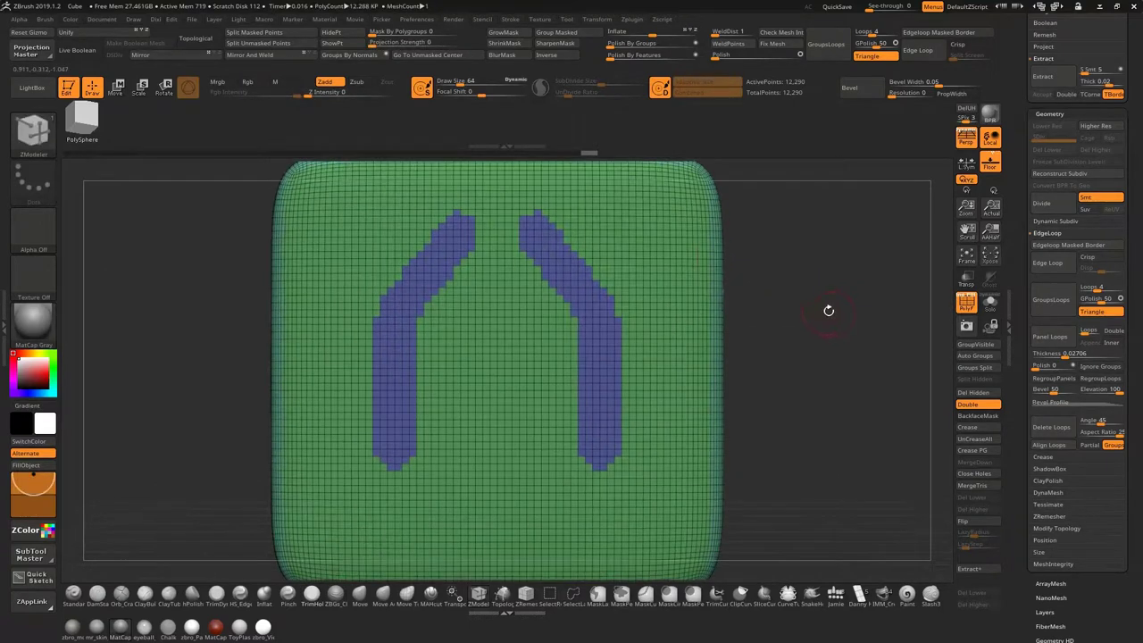
Try Edge Loop on the isolated bent-stroke polygroup, inspect its stepped border up close, and undo it with the whole slab shown
left_click(601, 341, "ctrl+shift")
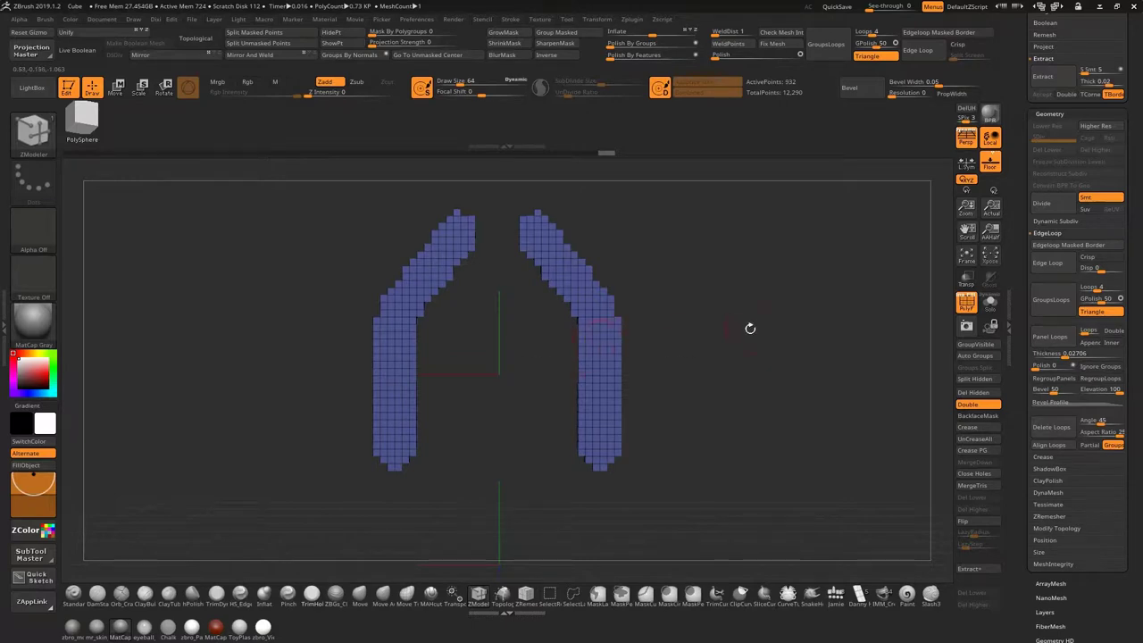
left_click(1052, 264)
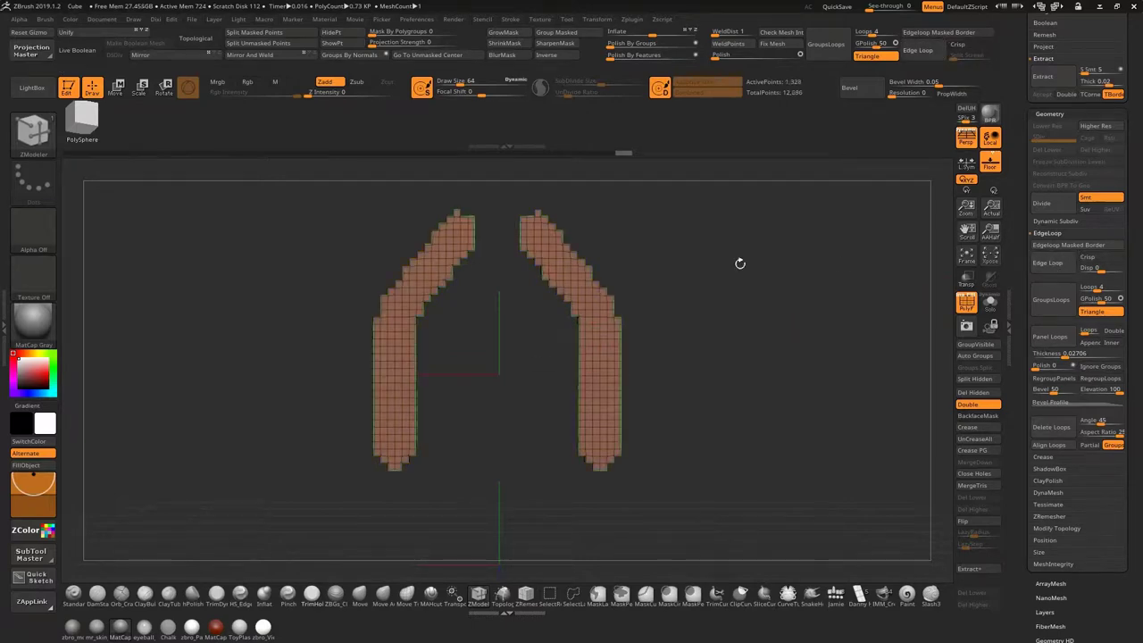
left_click_drag(697, 251, 740, 257, "alt")
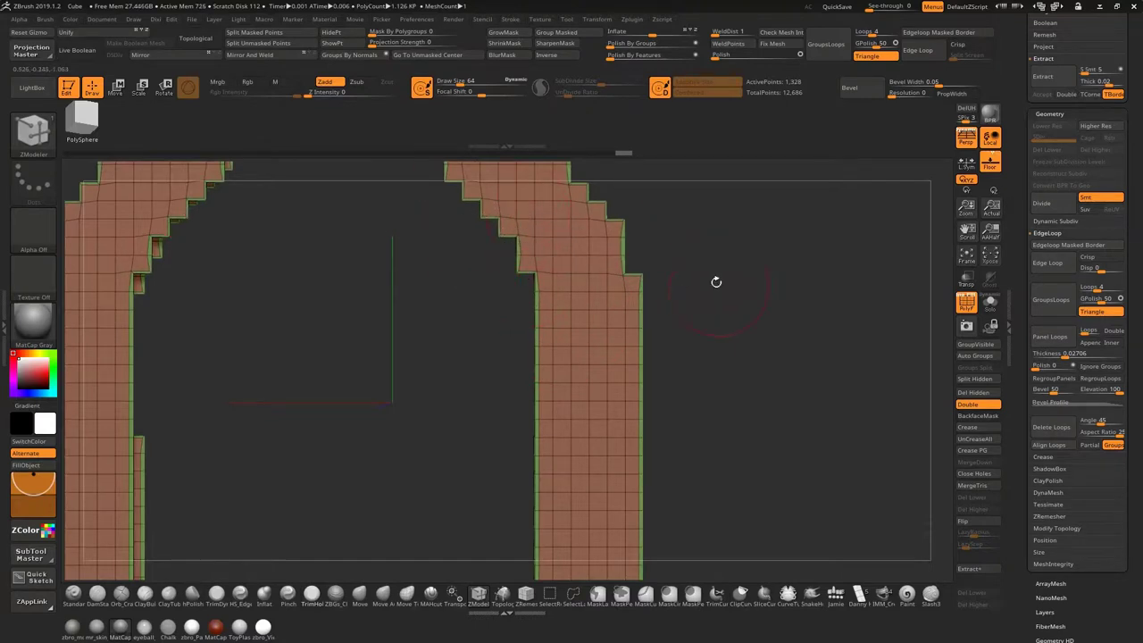
left_click_drag(717, 283, 676, 314, "alt")
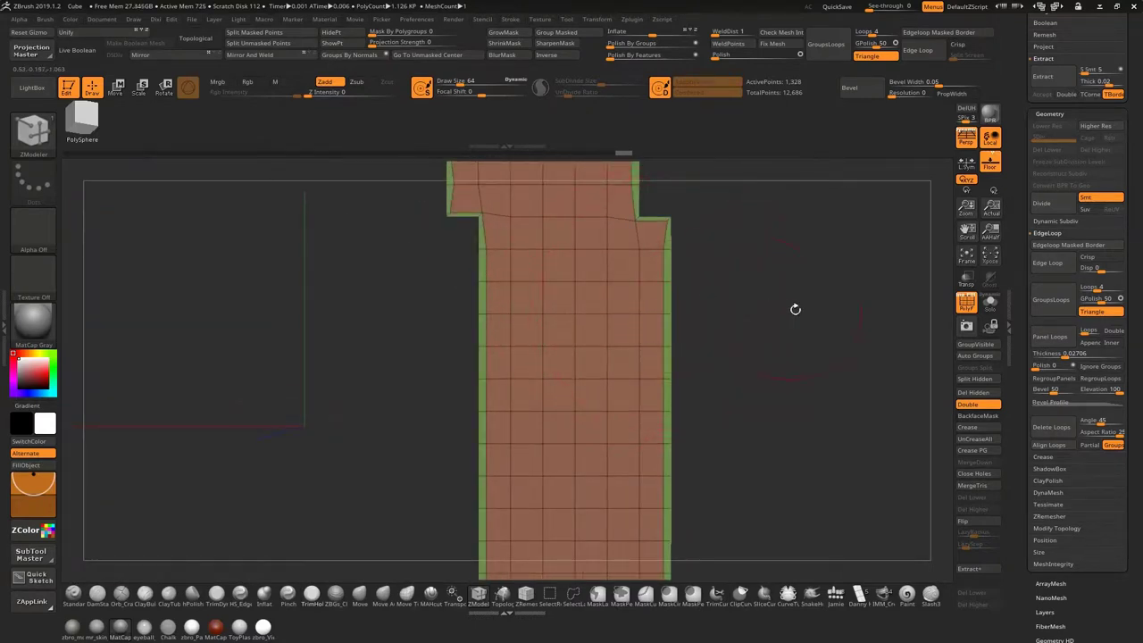
right_click_drag(795, 309, 561, 299)
left_click(761, 311, "ctrl+shift")
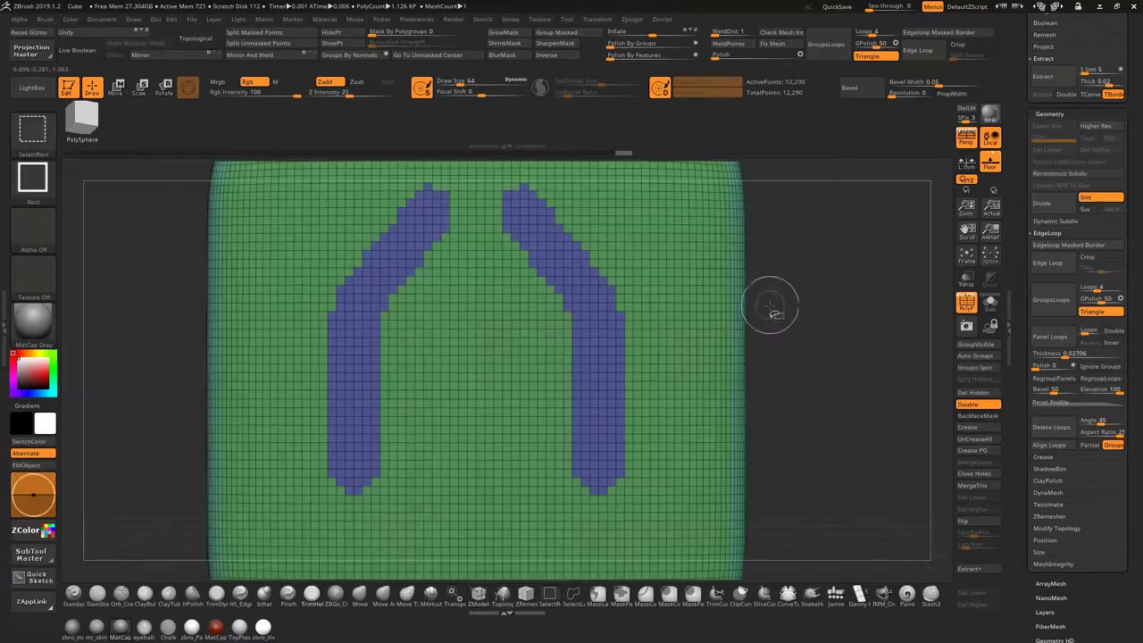
Subdivide the polygrouped slab to level 3, keeping the polyframe shown
key("ctrl+d")
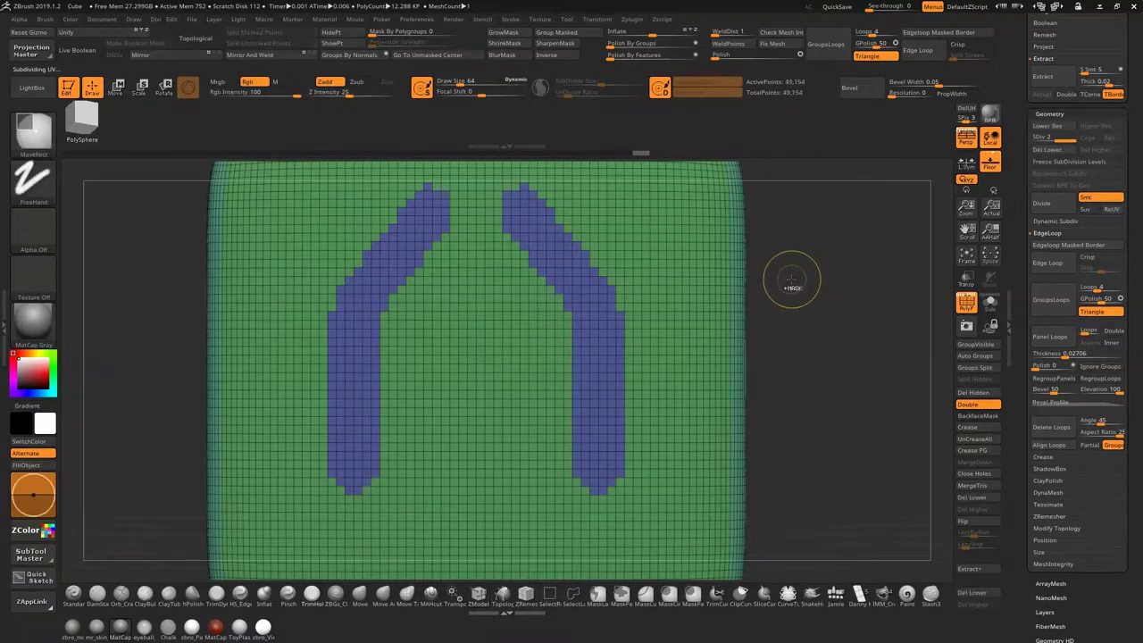
left_click(967, 304)
left_click(966, 303)
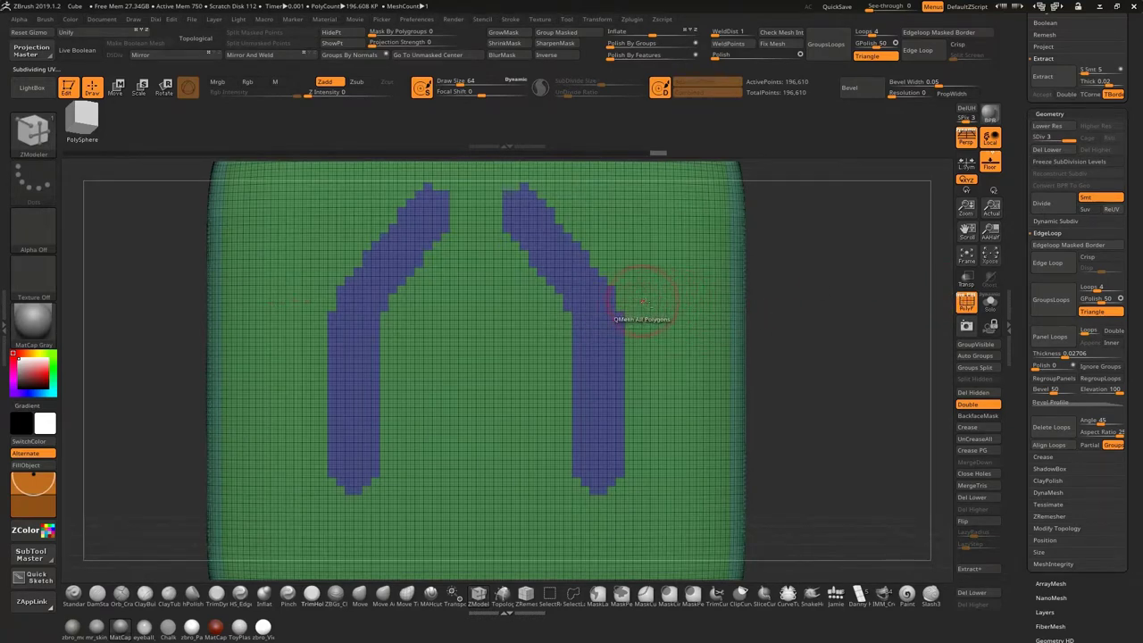
left_click(642, 302)
left_click(694, 328)
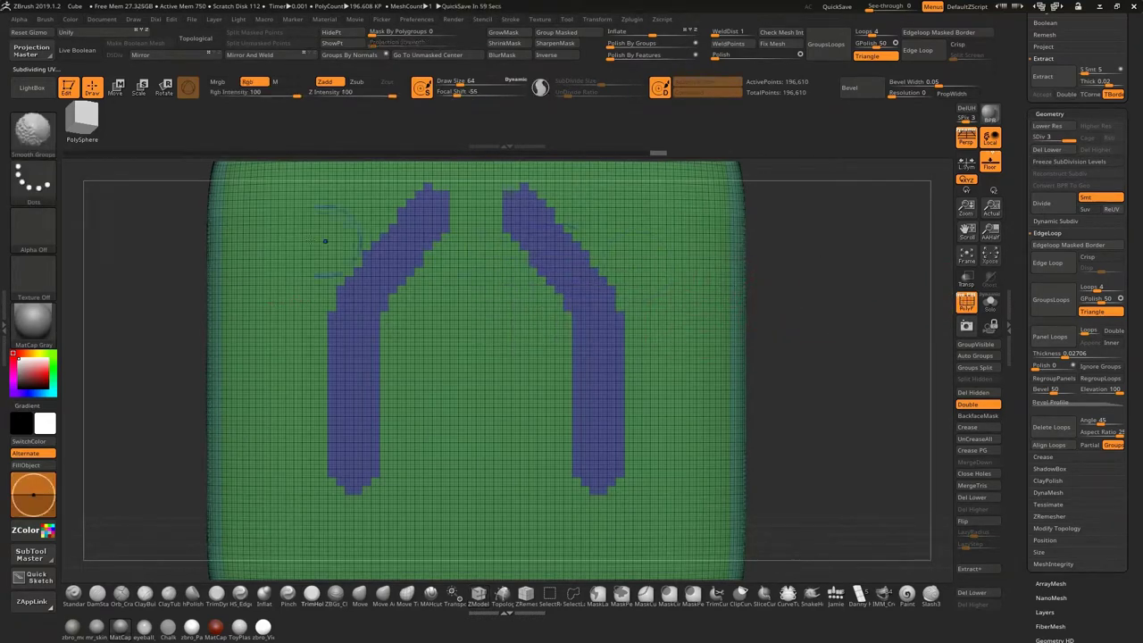
Smooth the jagged borders of both bent-stroke polygroups with the Smooth Groups brush, covering their ends, sides and bends
left_click_drag(523, 189, 538, 204, "shift")
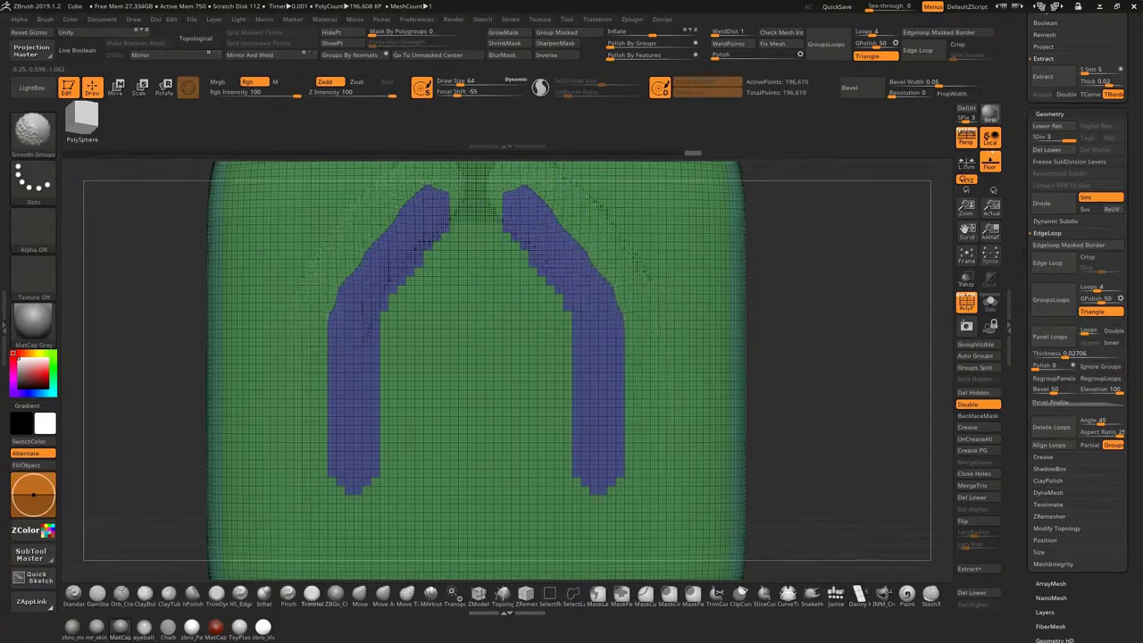
mouse_move(353, 402)
left_mouse_down()
mouse_move(612, 402)
mouse_move(573, 439)
mouse_move(570, 323)
left_mouse_up()
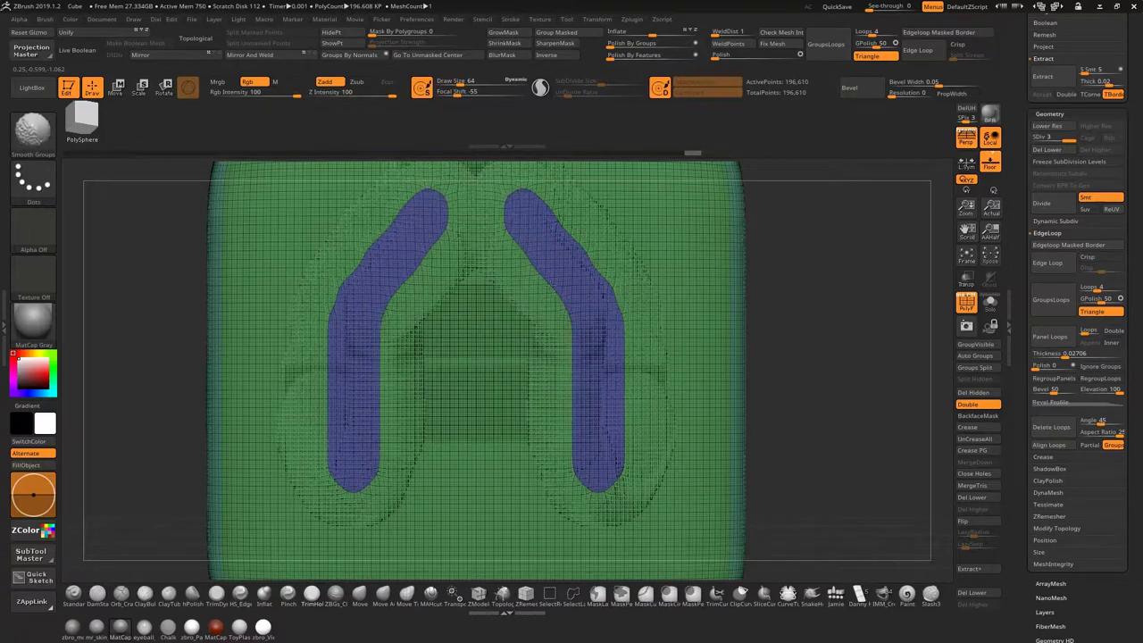
left_click_drag(595, 343, 585, 429, "shift")
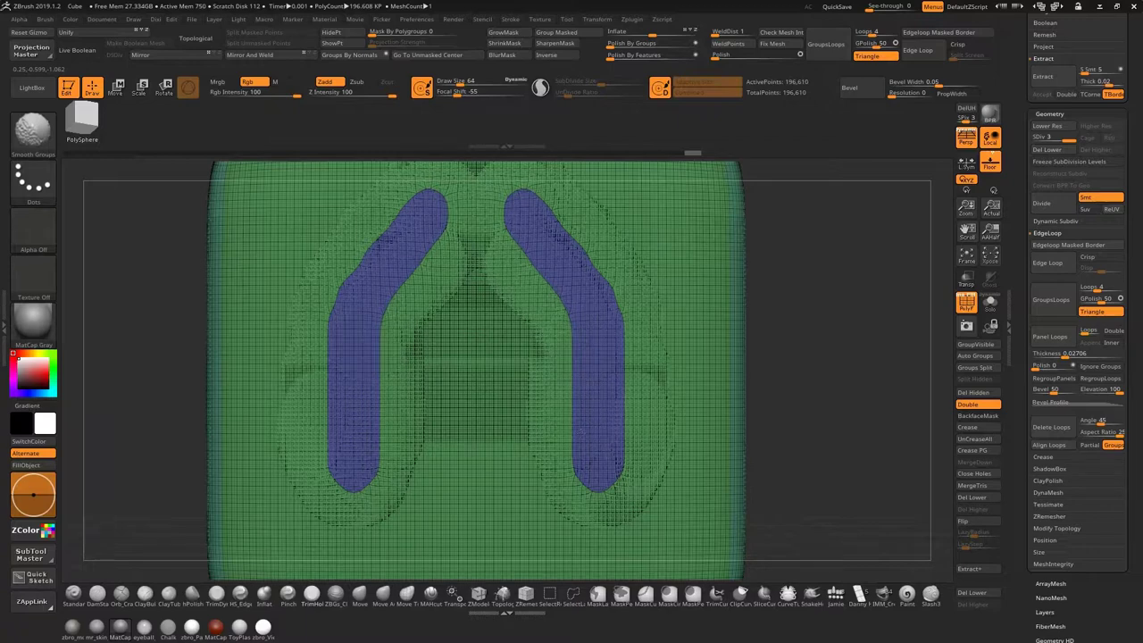
left_click_drag(579, 482, 611, 488, "shift")
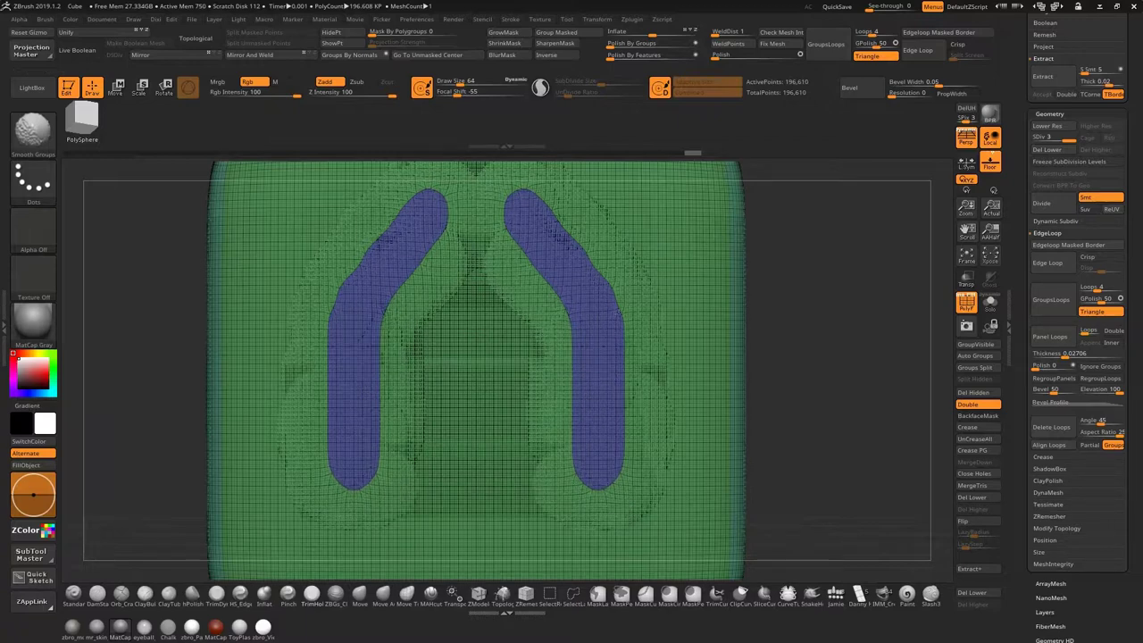
left_click_drag(596, 278, 552, 236, "shift")
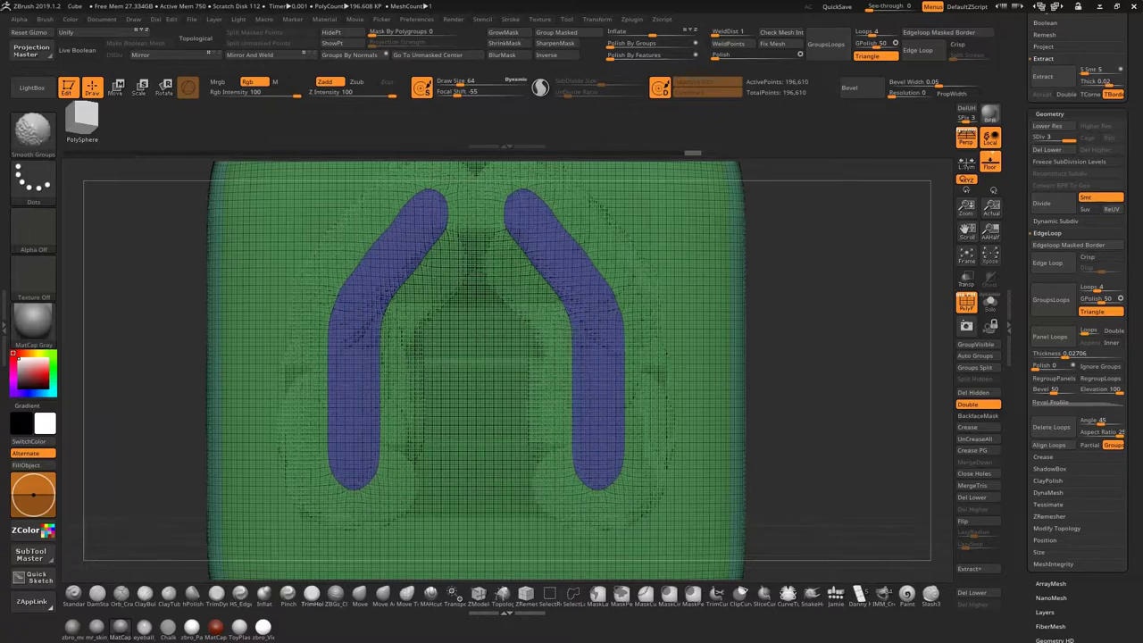
Isolate the smoothed bent-stroke polygroup and delete the lower subdivision levels
key("ctrl+shift")
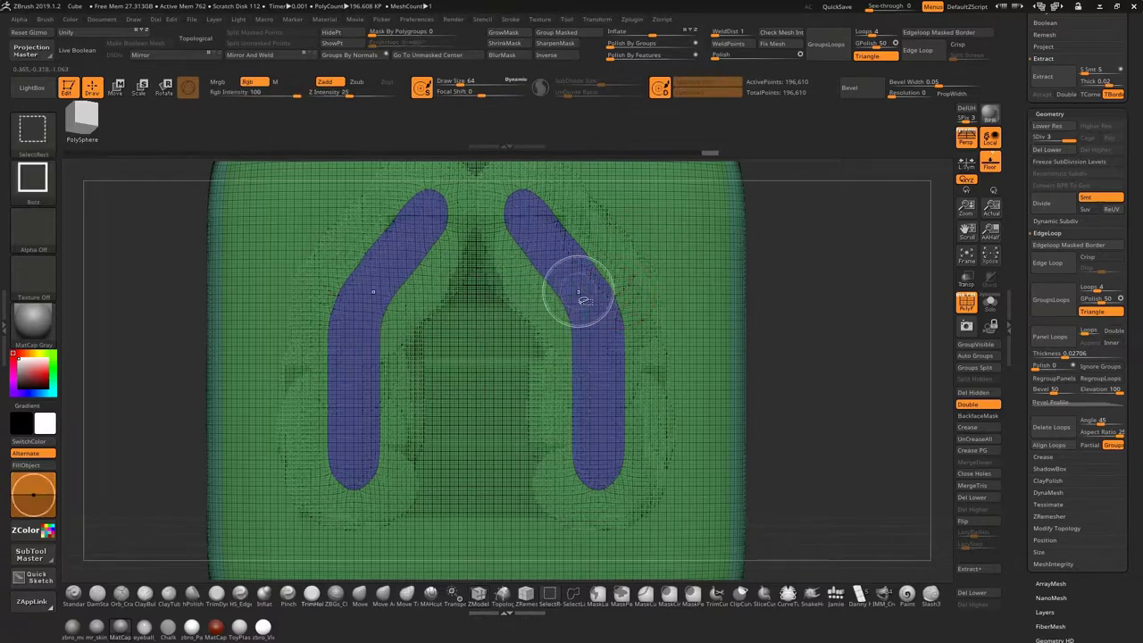
left_click(582, 294, "ctrl+shift")
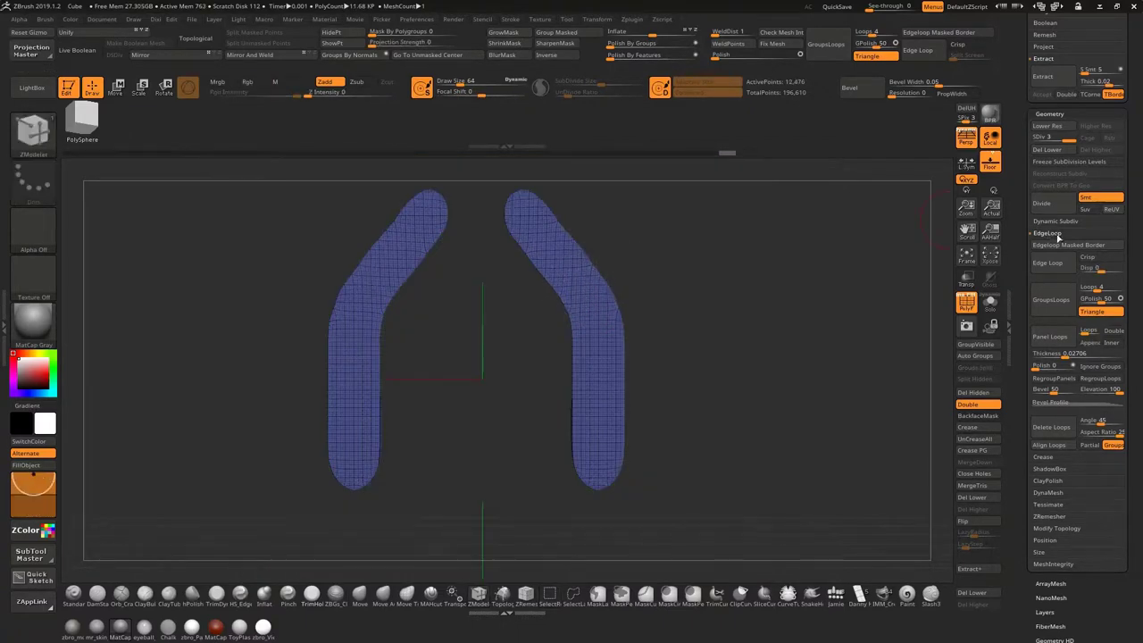
left_click(1052, 261)
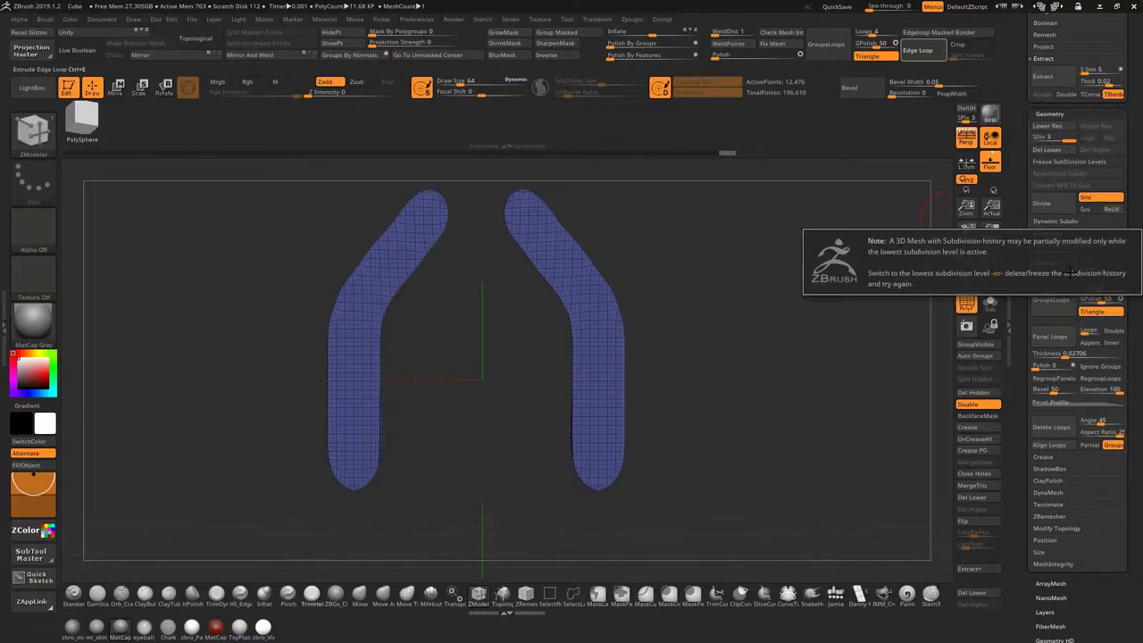
left_click(1045, 150)
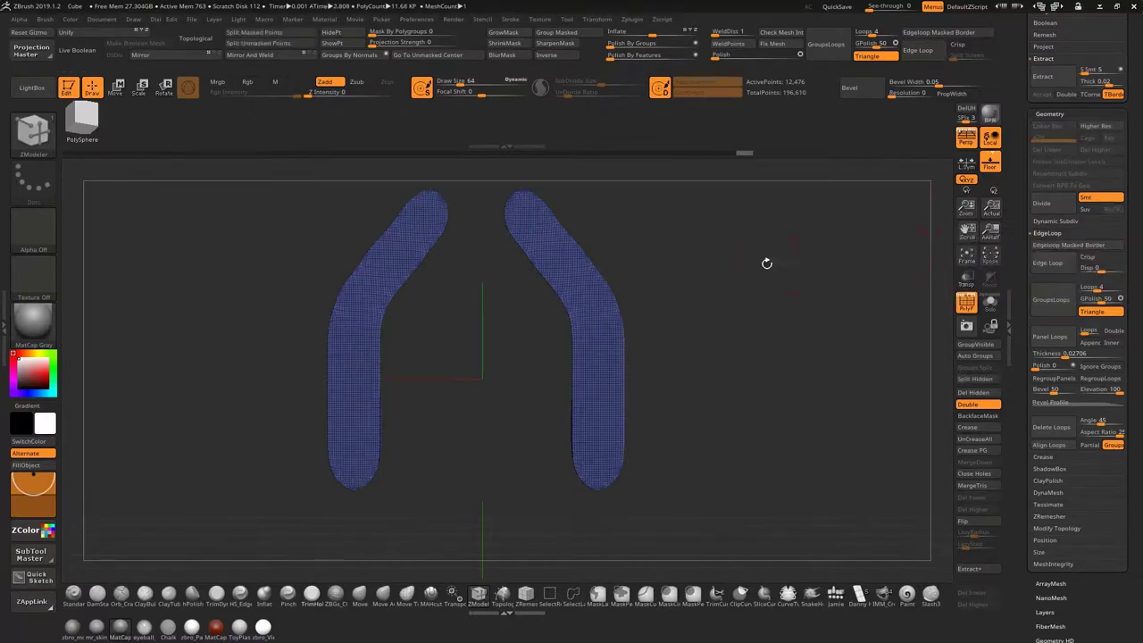
Apply Edge Loop to the isolated bent strokes and unhide the rest of the slab
left_click(1059, 264)
left_click_drag(814, 283, 824, 313, "alt")
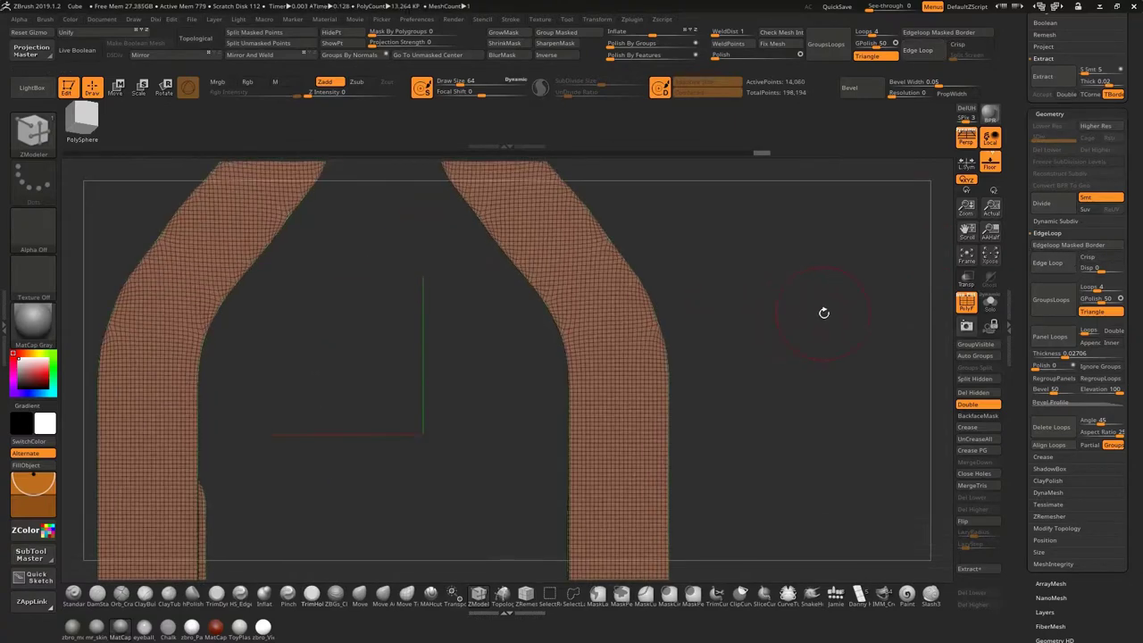
left_click(830, 319, "ctrl+shift")
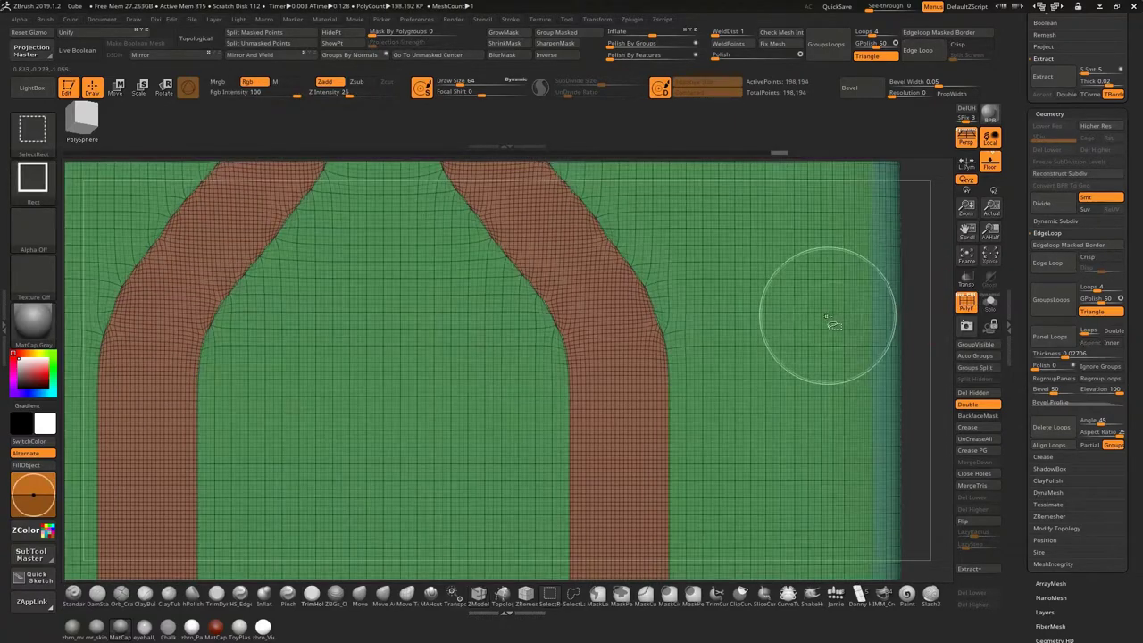
left_click_drag(907, 299, 808, 307, "alt")
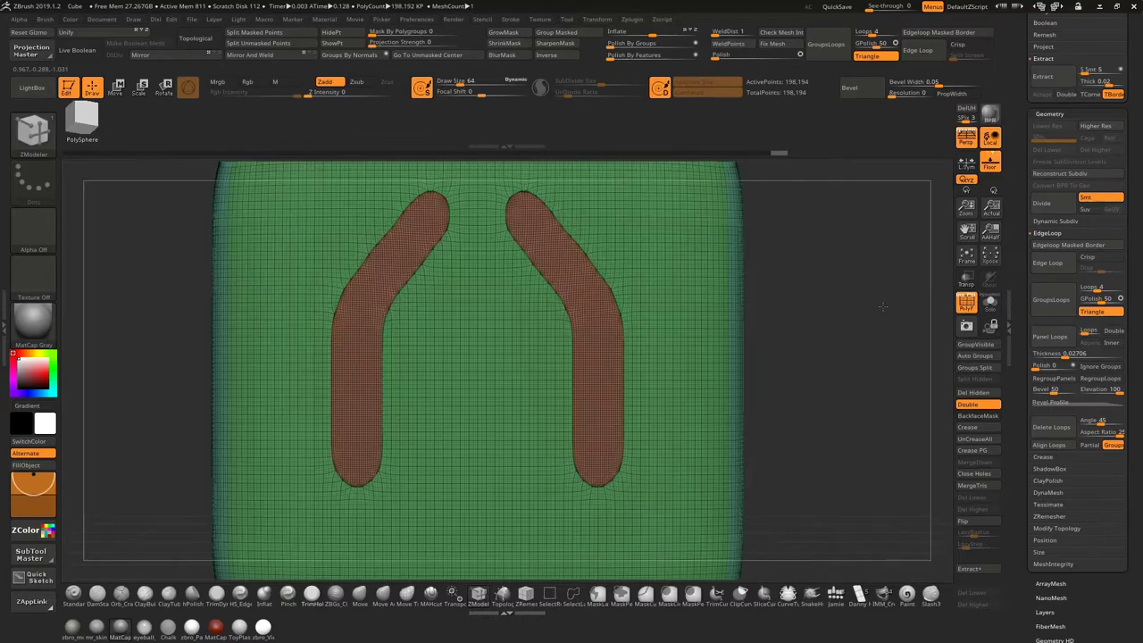
mouse_move(882, 306)
left_mouse_down()
mouse_move(811, 312)
mouse_move(863, 312)
left_mouse_up()
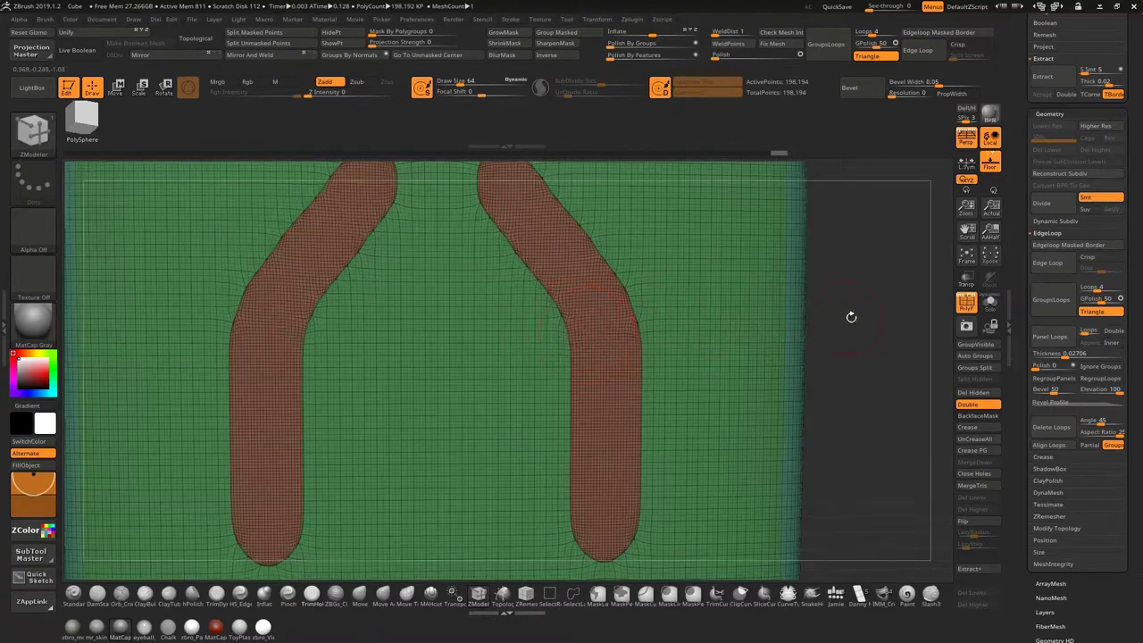
right_click_drag(851, 316, 798, 306, "ctrl")
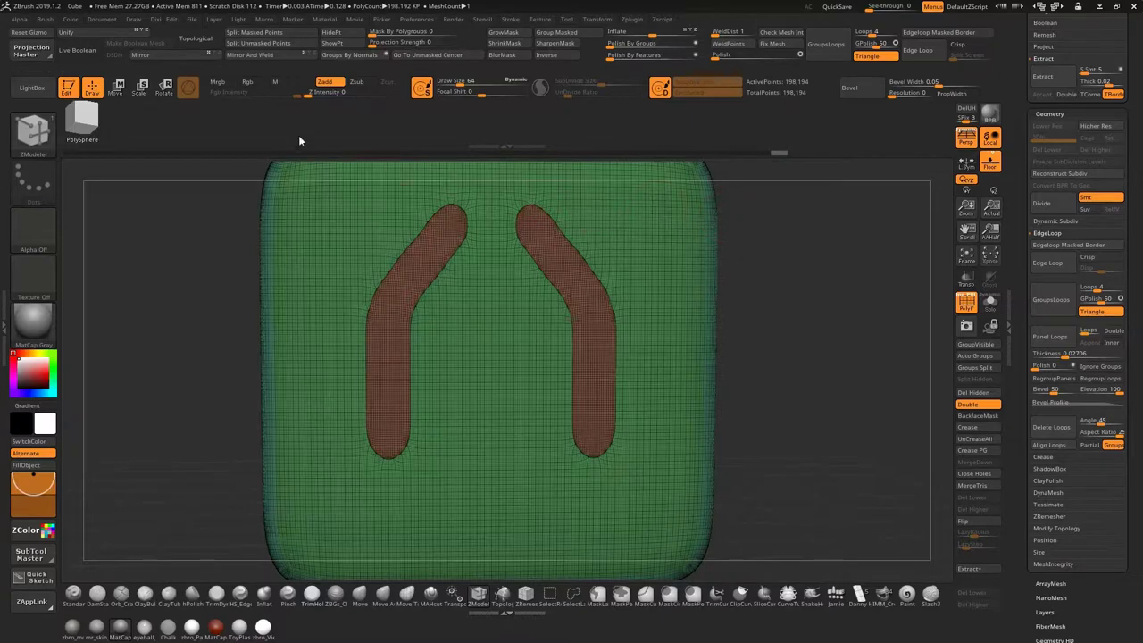
Mask everything except the bent-stroke polygroup with the Move gizmo and hide the polyframe
left_click(117, 87)
left_click_drag(835, 257, 660, 322)
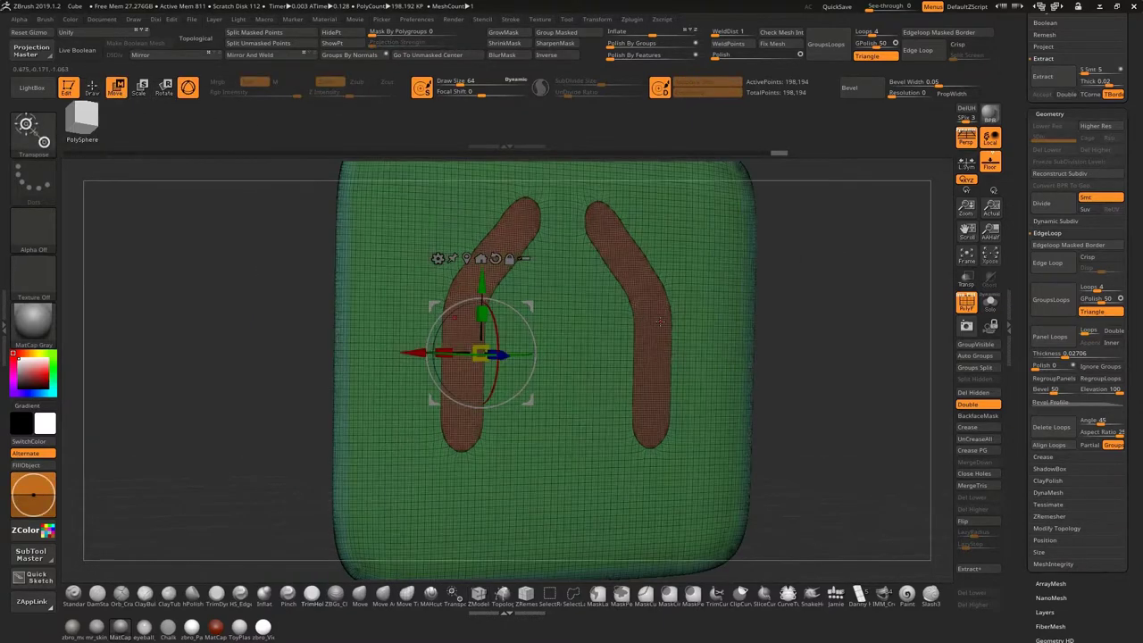
left_click(653, 331, "ctrl")
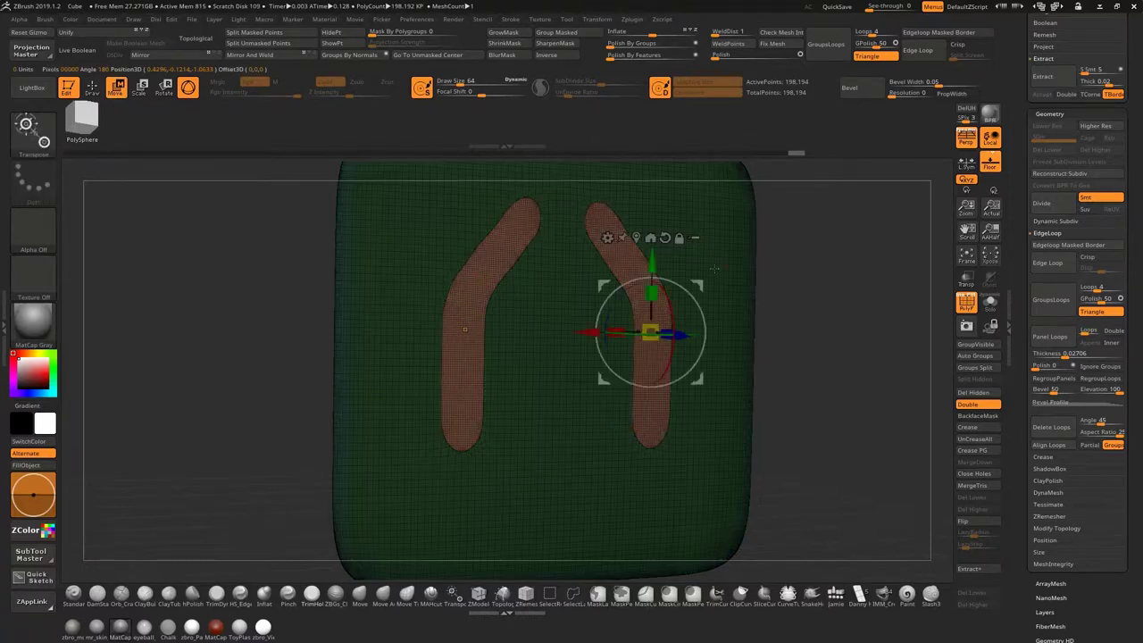
left_click_drag(764, 309, 878, 316)
left_click(962, 301)
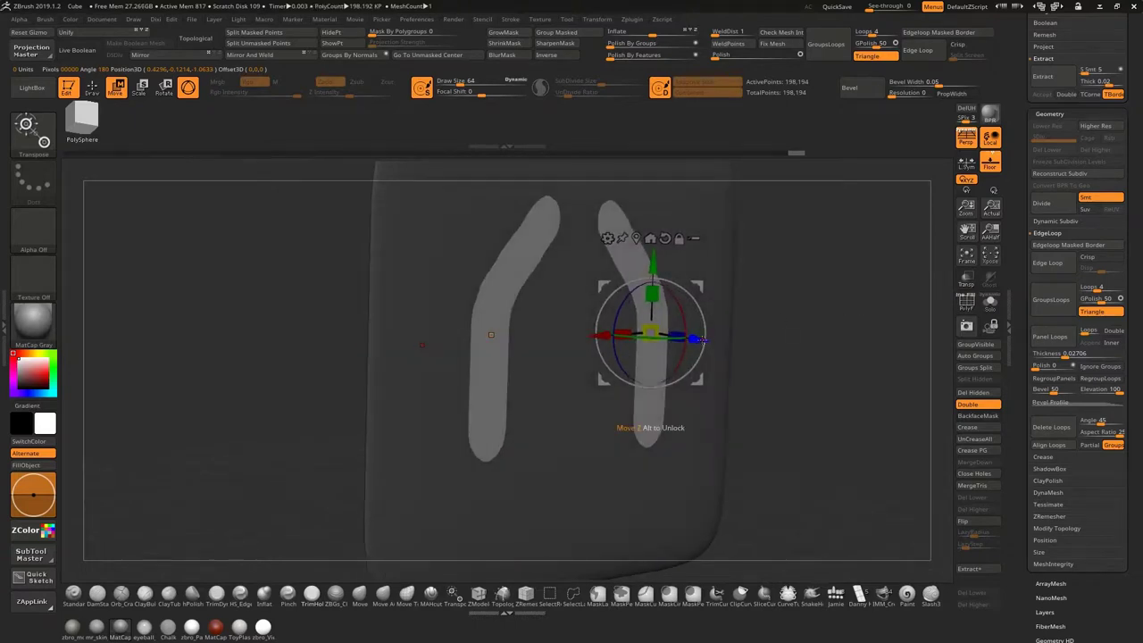
Try extruding the unmasked bent strokes outward along the gizmo's Z axis, and undo the extrusion
left_click_drag(702, 339, 713, 341, "ctrl")
left_click_drag(807, 314, 829, 301, "alt")
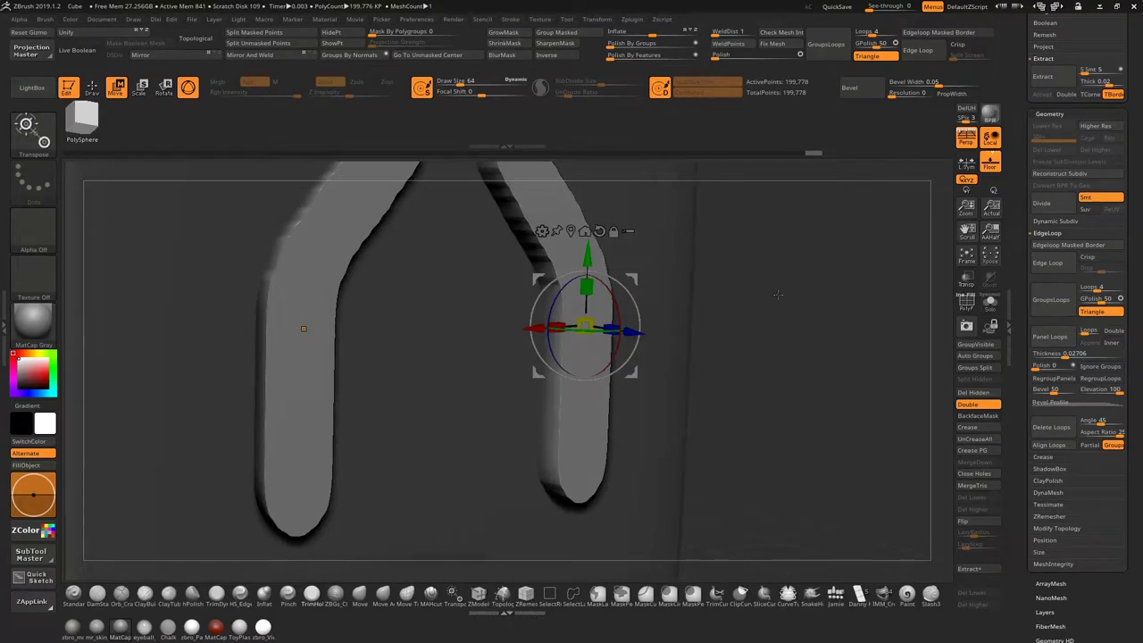
left_click_drag(669, 220, 730, 311, "alt")
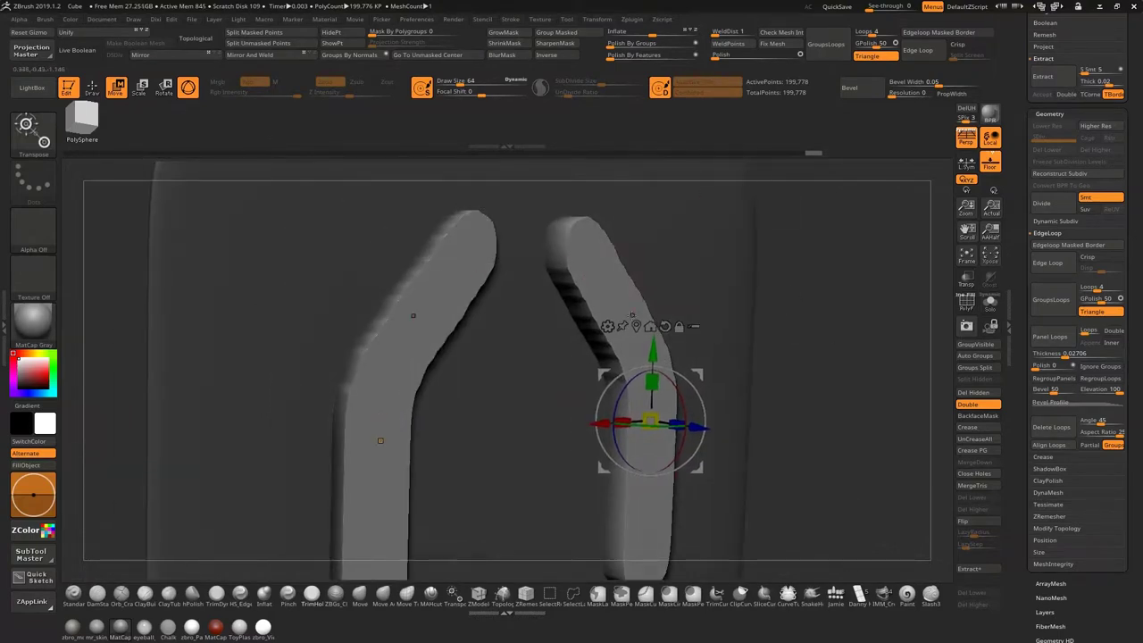
mouse_move(837, 300)
left_mouse_down()
mouse_move(855, 298)
mouse_move(835, 296)
mouse_move(853, 313)
left_mouse_up()
key("ctrl+z")
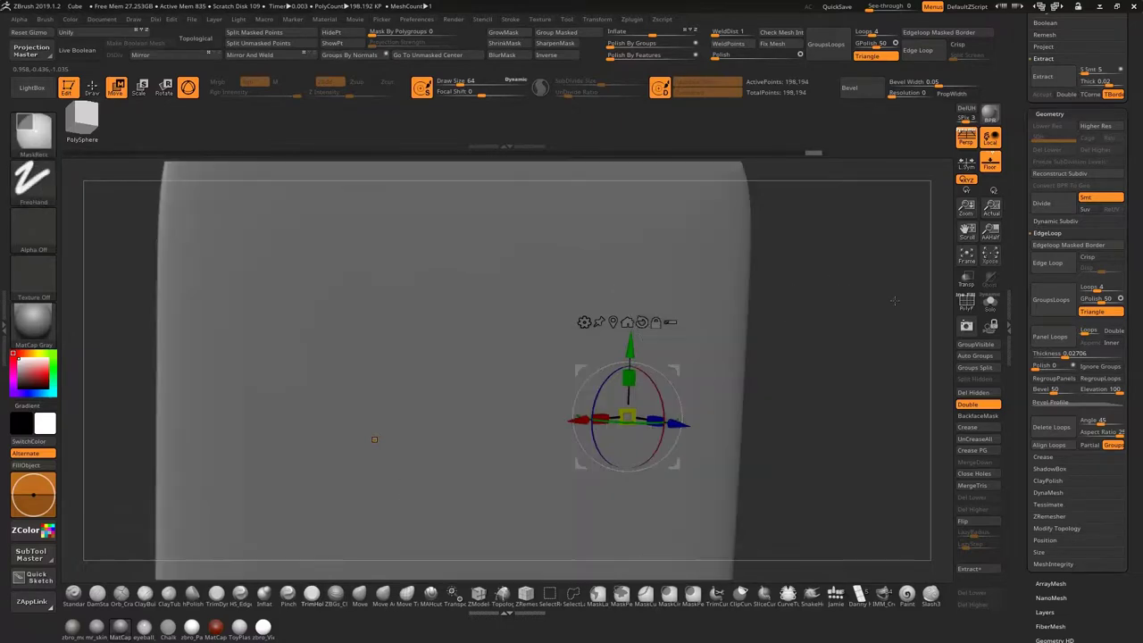
With the polyframe shown, mask all but the bent-stroke polygroup, extrude the strokes outward along Z with the gizmo, and clear the mask
left_click(967, 302)
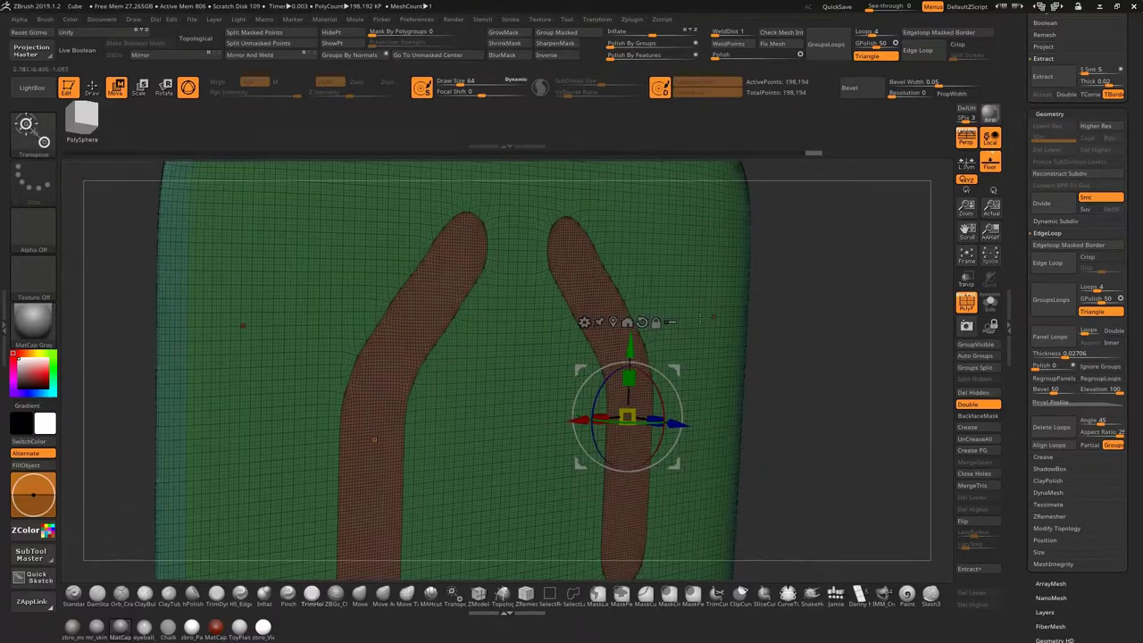
left_click(91, 88)
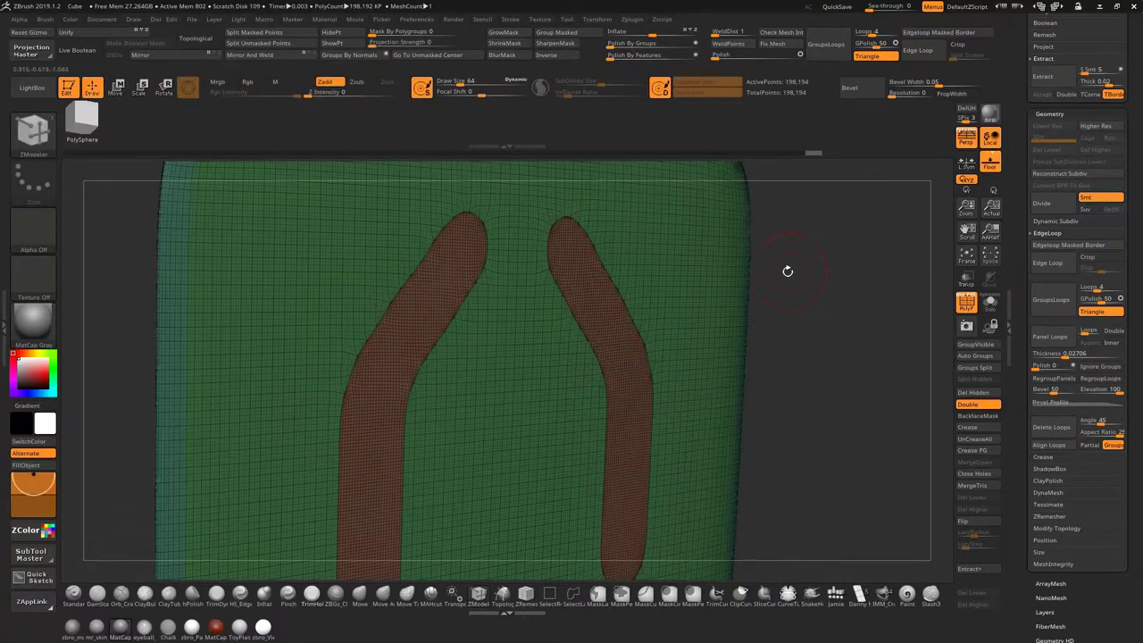
key("w")
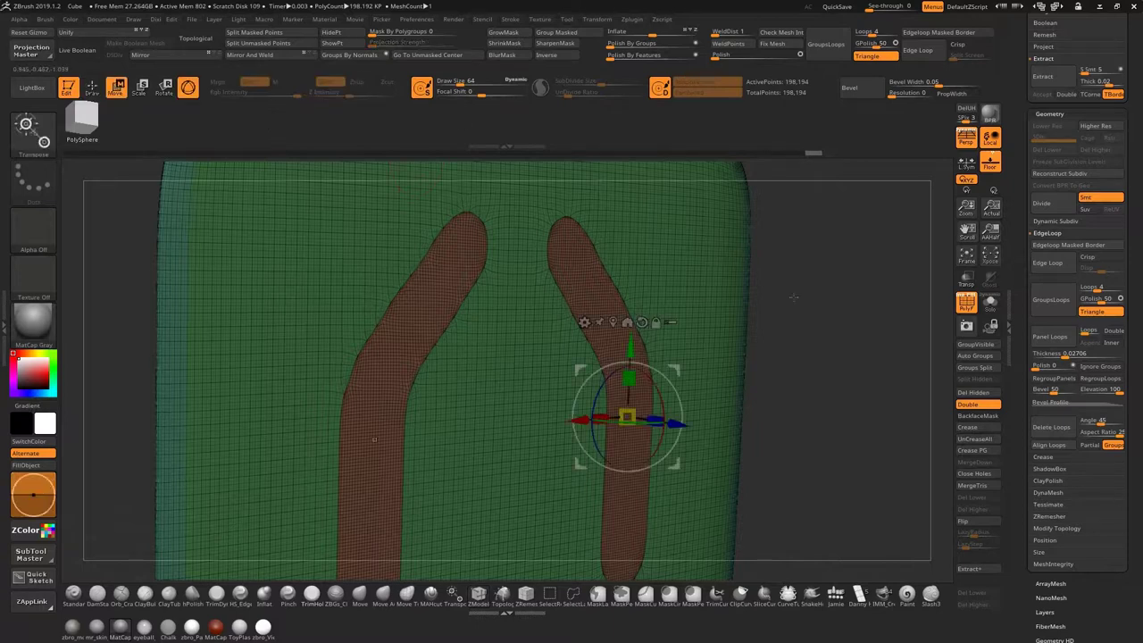
left_click(595, 299, "ctrl")
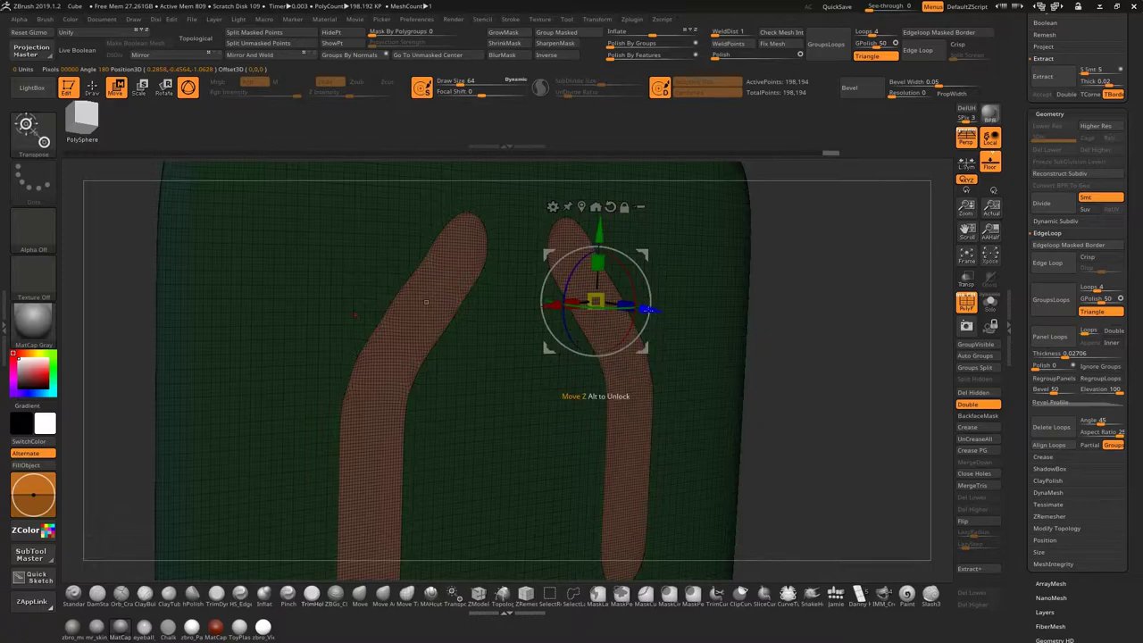
left_click_drag(651, 310, 677, 313, "ctrl")
left_click_drag(842, 344, 800, 308)
left_click(826, 299, "ctrl")
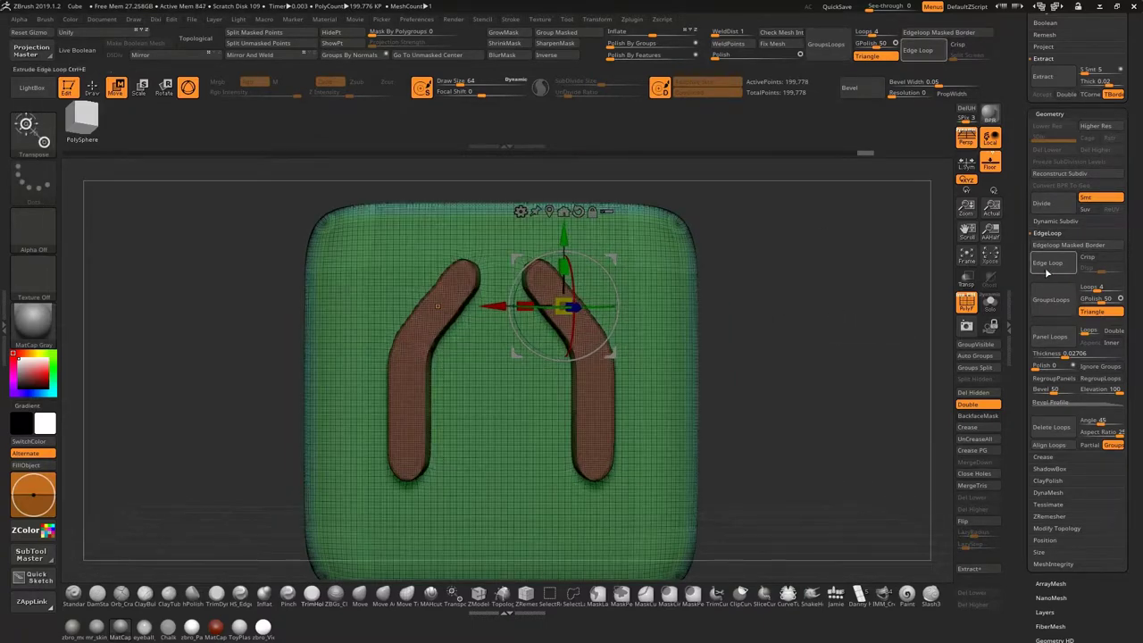
Undo the bent-stroke extrusion, Edge Loop, subdivision and regrouping, back to the masked strokes on the low-resolution slab
left_click_drag(736, 328, 760, 340)
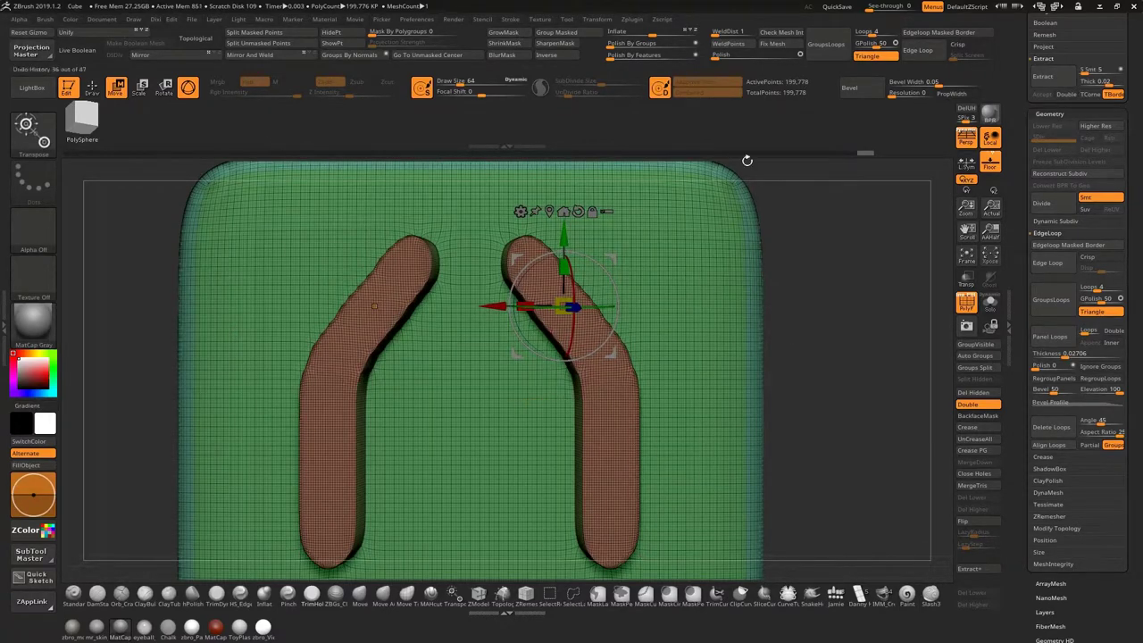
left_click_drag(889, 314, 848, 341, "alt")
left_click_drag(907, 296, 758, 303, "alt")
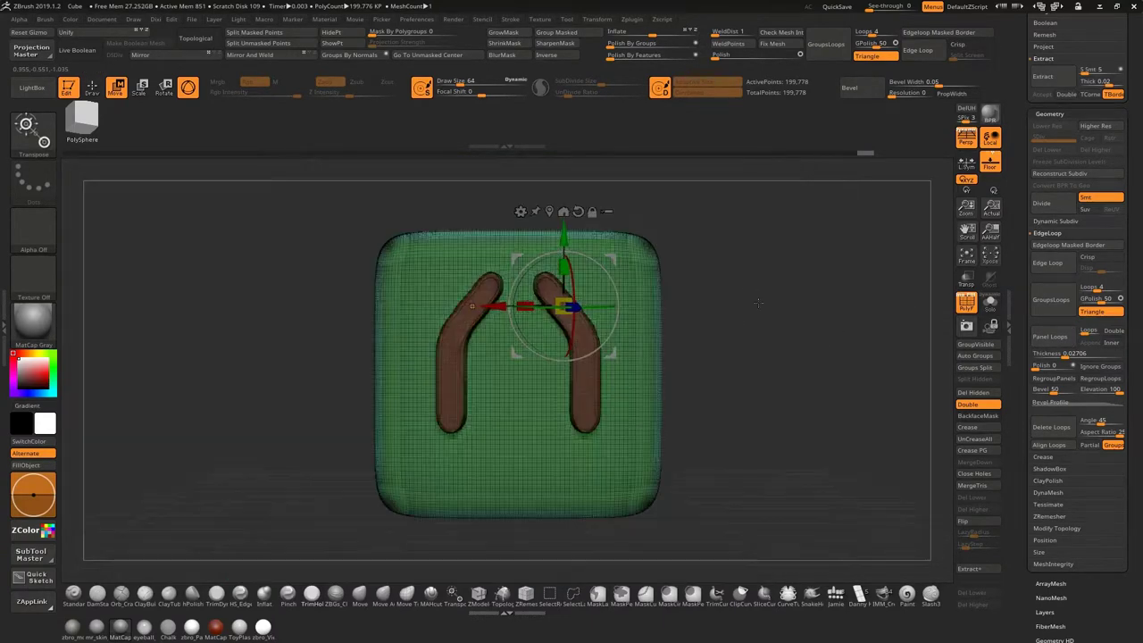
key("ctrl+z")
key("ctrl+z")
key("ctrl+z")
key("ctrl+z")
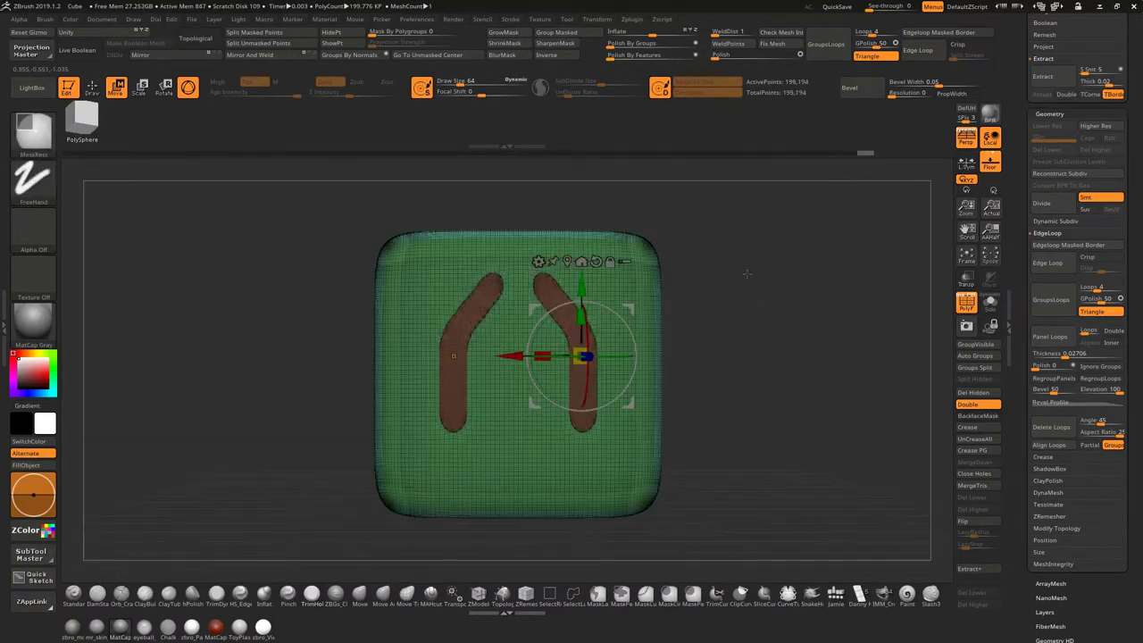
key("ctrl+z")
key("ctrl+z")
key("ctrl+z")
key("ctrl+z")
key("ctrl+z")
key("ctrl+z")
key("ctrl+z")
key("ctrl+z")
key("ctrl+z")
key("ctrl+z")
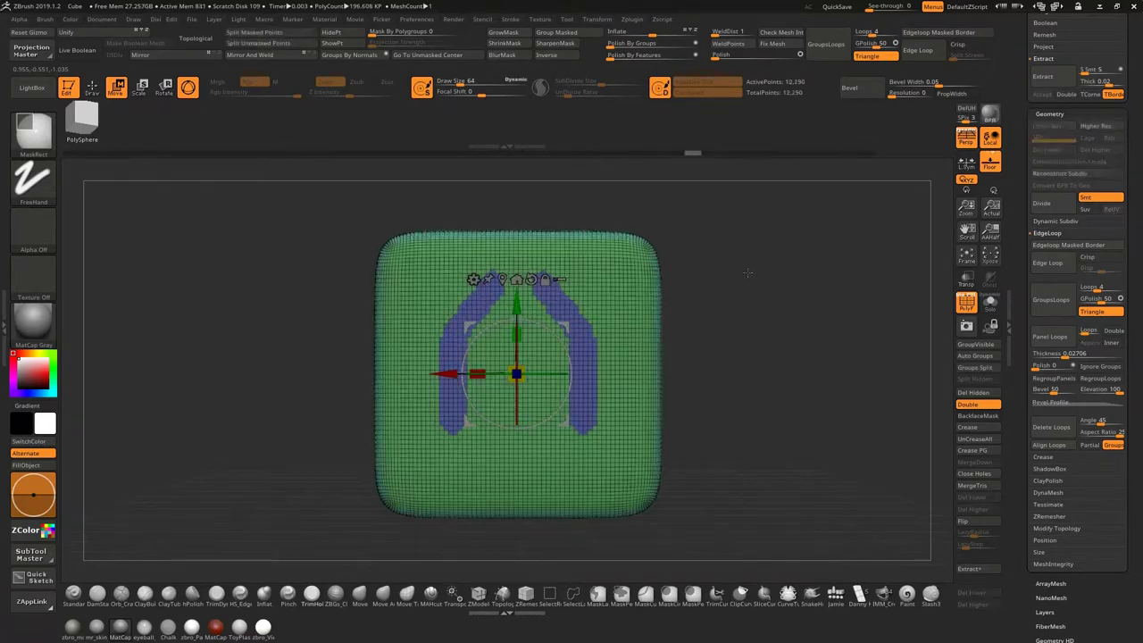
left_click(750, 273, "ctrl+shift")
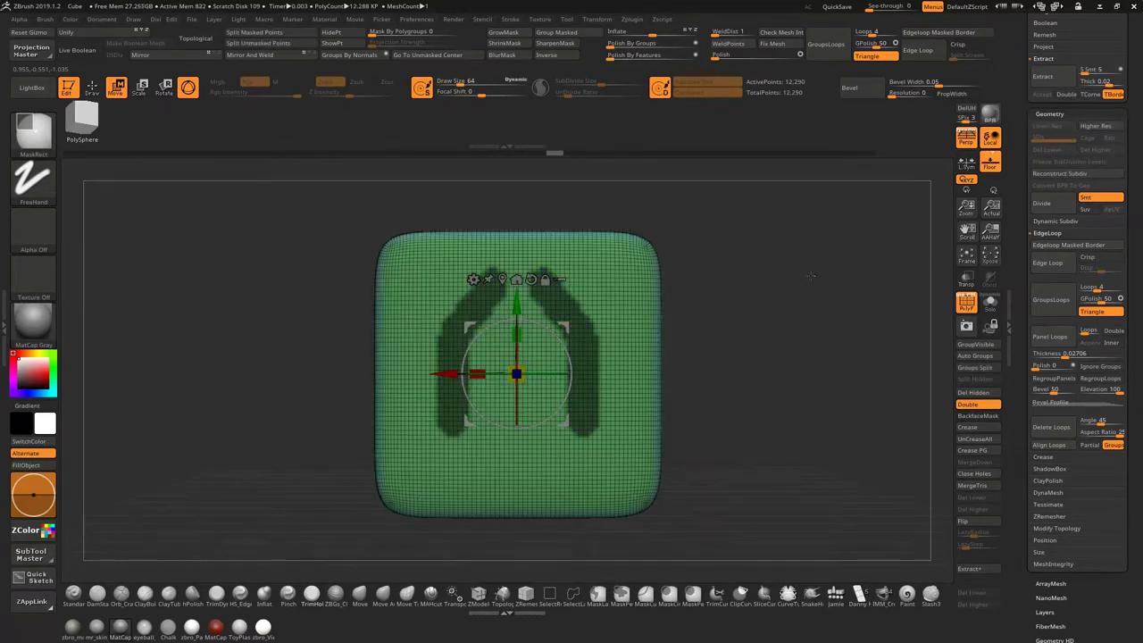
Hide the polyframe, return to Draw mode, clear the stroke mask and subdivide the slab to level 4
left_click(965, 304)
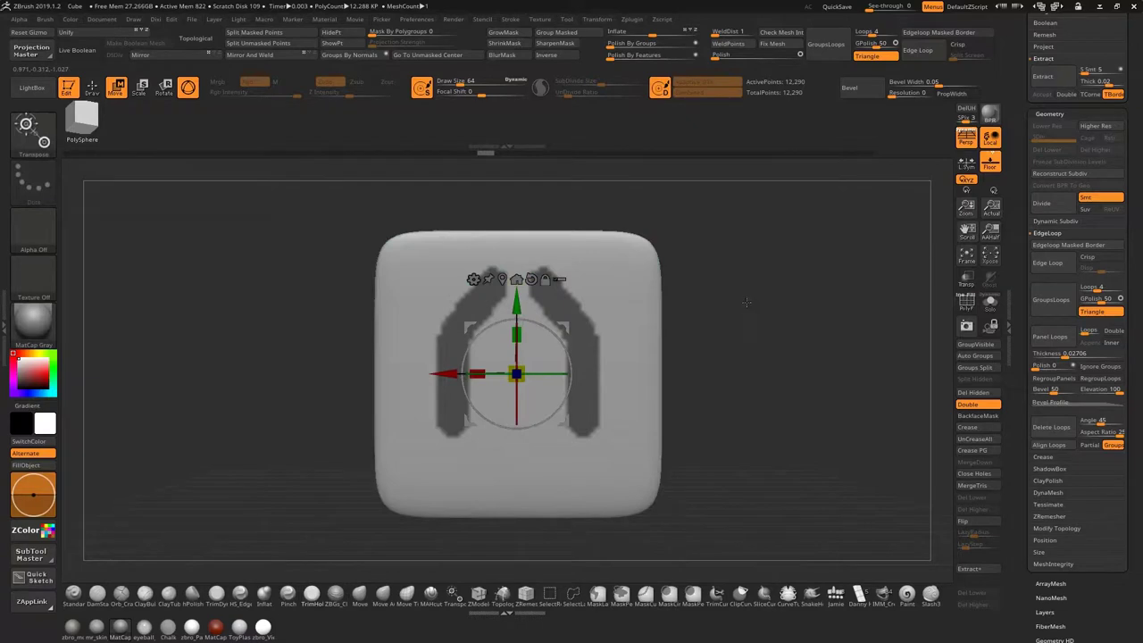
key("q")
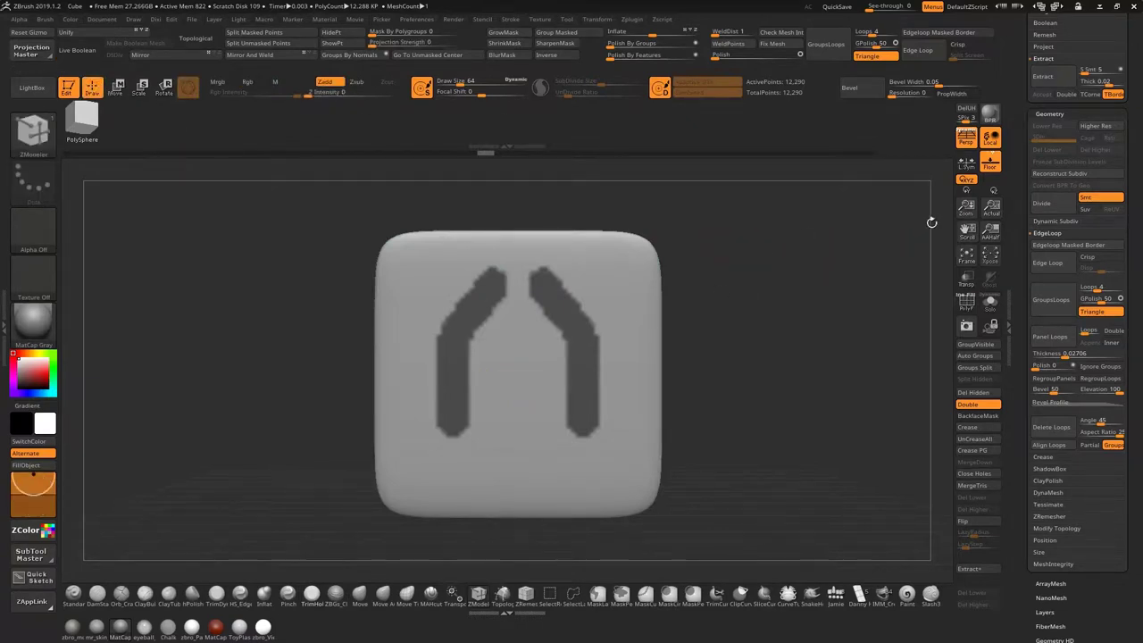
left_click_drag(724, 264, 743, 296, "ctrl")
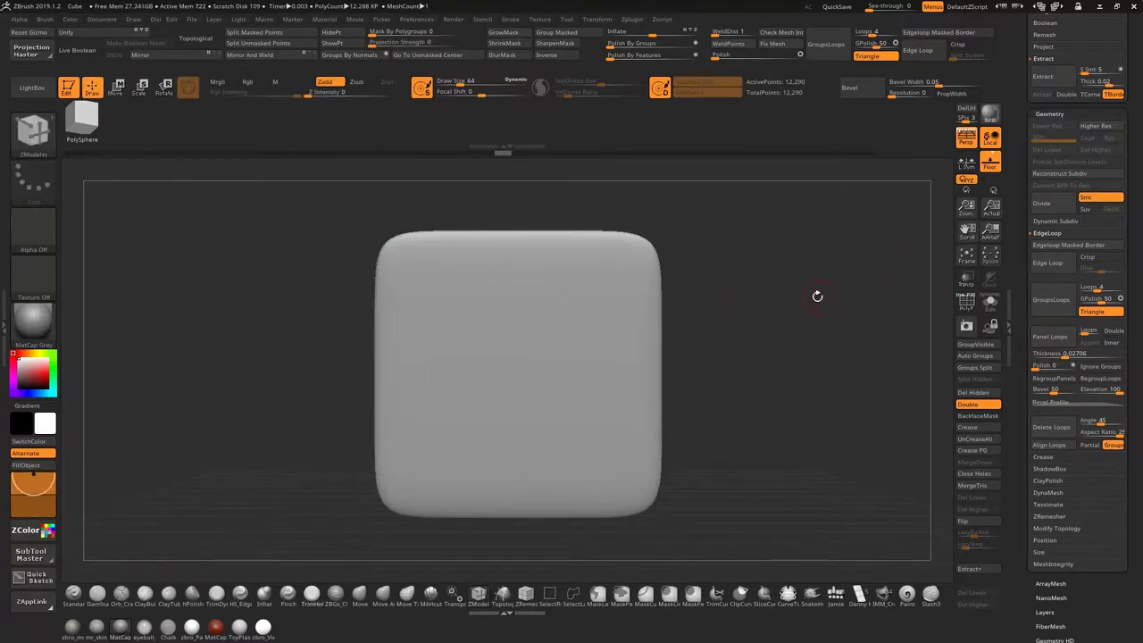
key("ctrl+d")
key("ctrl+d")
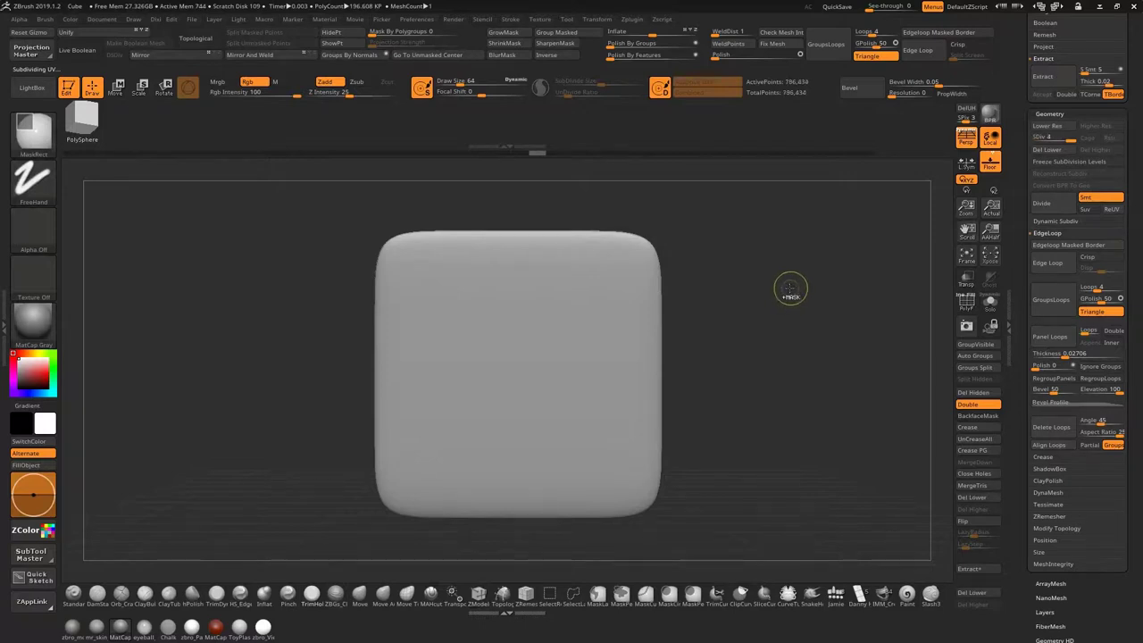
Mask a band across the slab's upper part and a rectangle at its lower centre, and delete the lower subdivision levels
left_click_drag(743, 286, 777, 292, "alt")
key("f")
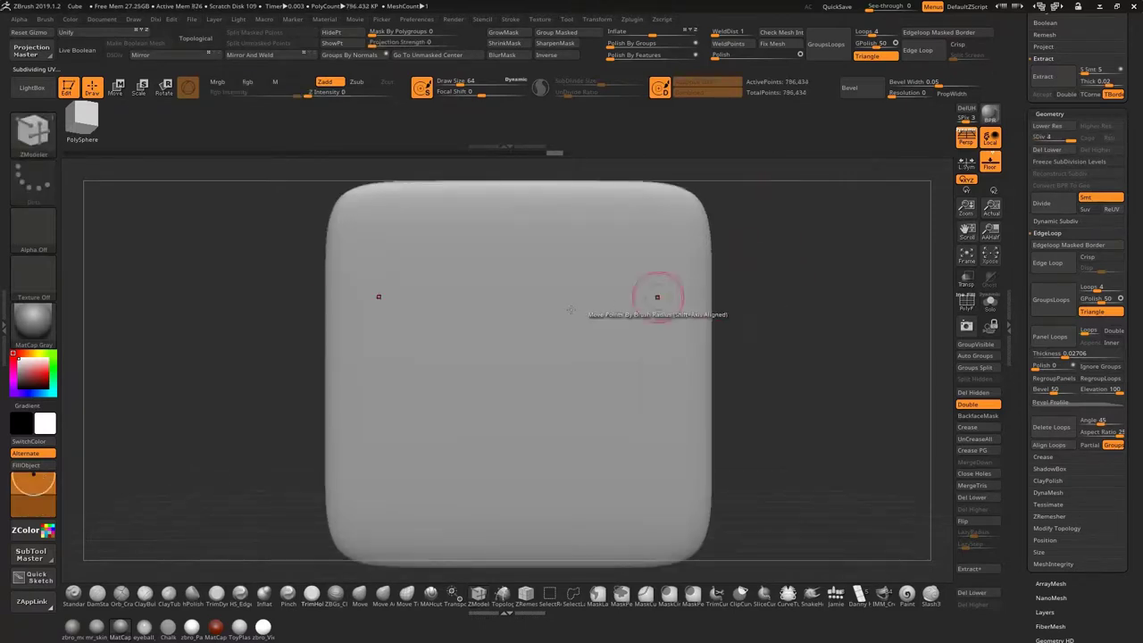
mouse_move(823, 301)
left_mouse_down("alt")
mouse_move(788, 301)
mouse_move(798, 318)
left_mouse_up("alt")
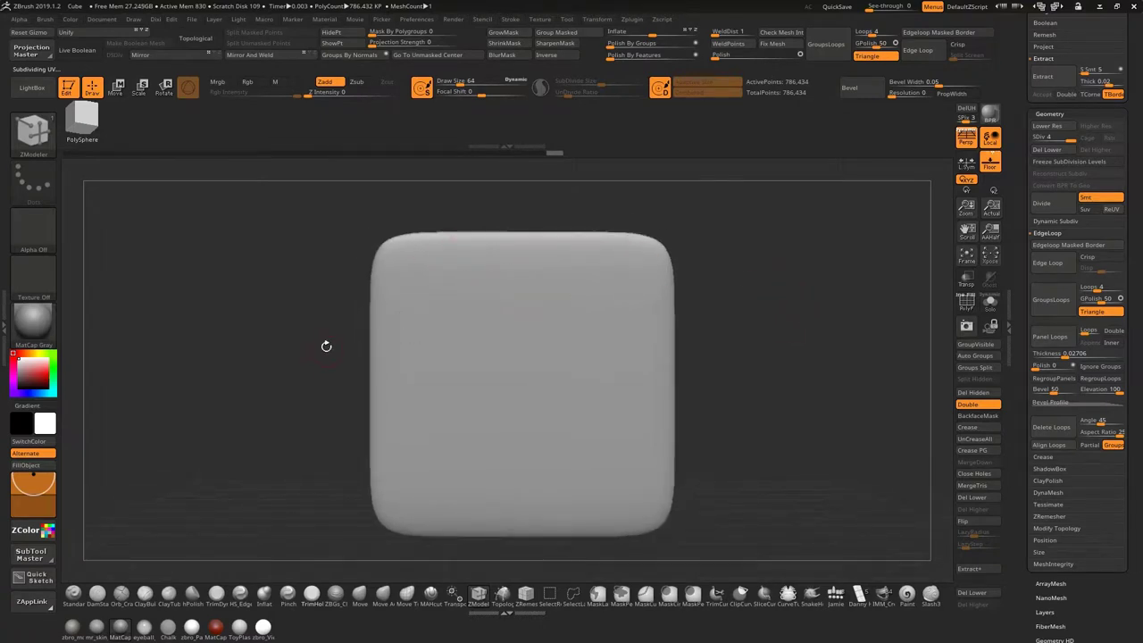
left_click(17, 171)
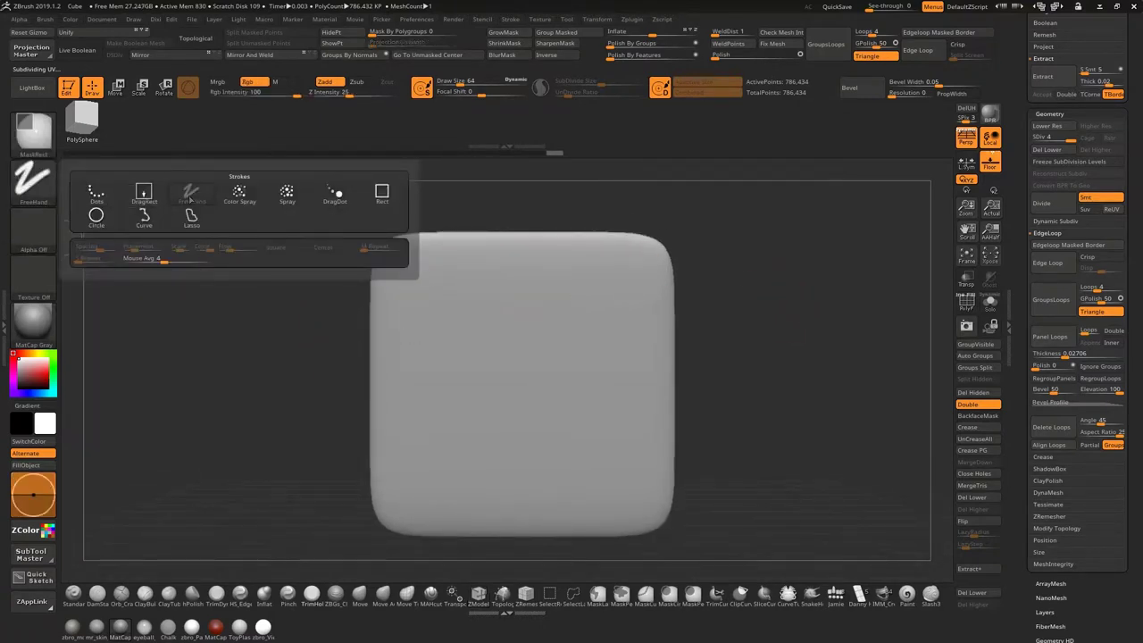
mouse_move(254, 191)
left_mouse_down("ctrl")
mouse_move(745, 351)
mouse_move(793, 347)
mouse_move(798, 299)
left_mouse_up("ctrl")
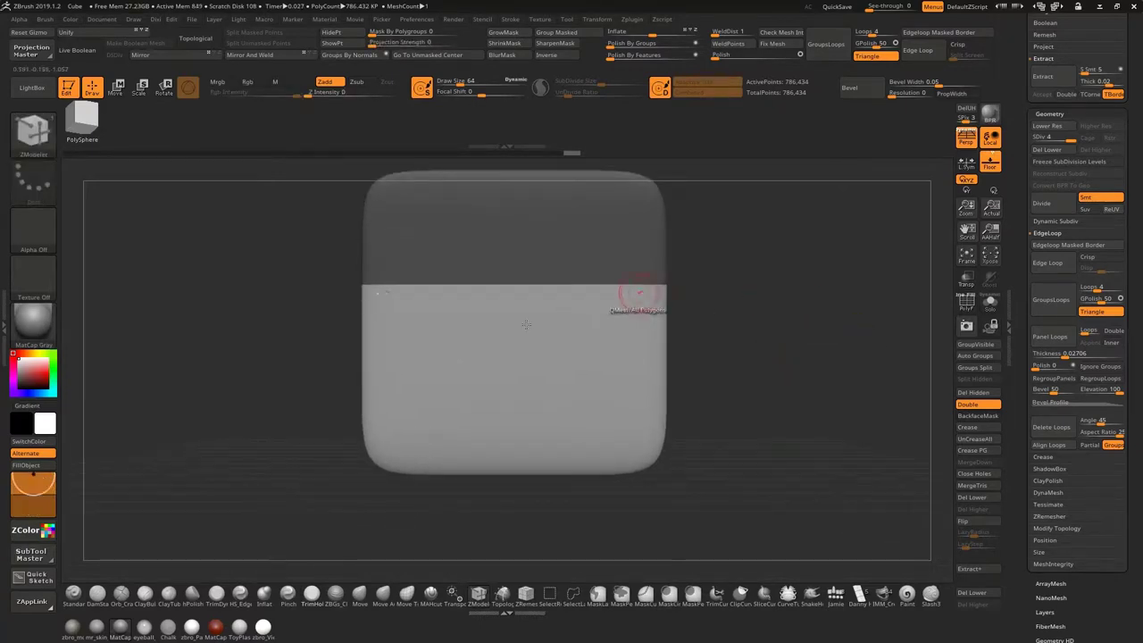
mouse_move(474, 553)
left_mouse_down("ctrl")
mouse_move(567, 357)
mouse_move(595, 349)
mouse_move(584, 323)
left_mouse_up("ctrl")
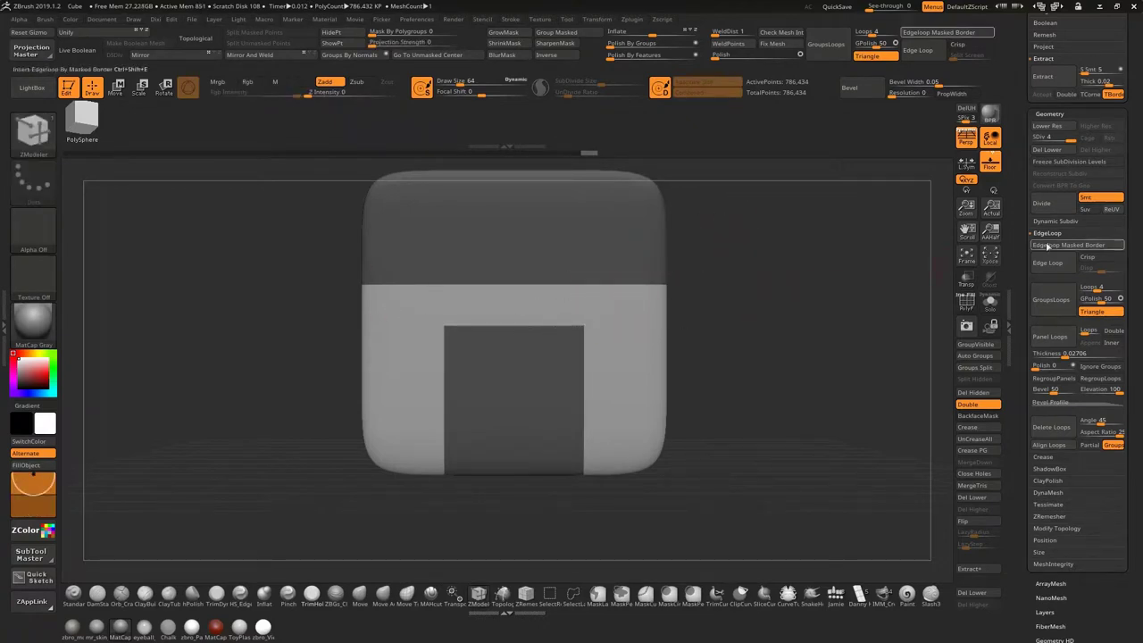
left_click(1055, 150)
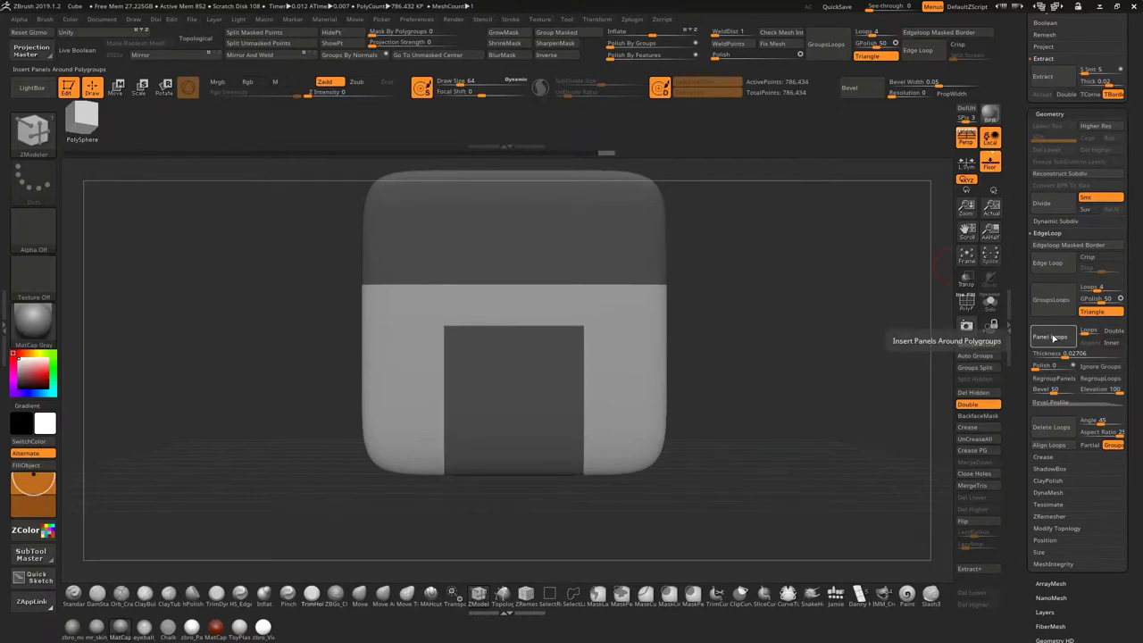
Try Panel Loops on the masked slab without separate polygroups, check the polyframe, and undo the panels
left_click(1055, 338)
right_click_drag(743, 325, 777, 324, "ctrl")
left_click(965, 303)
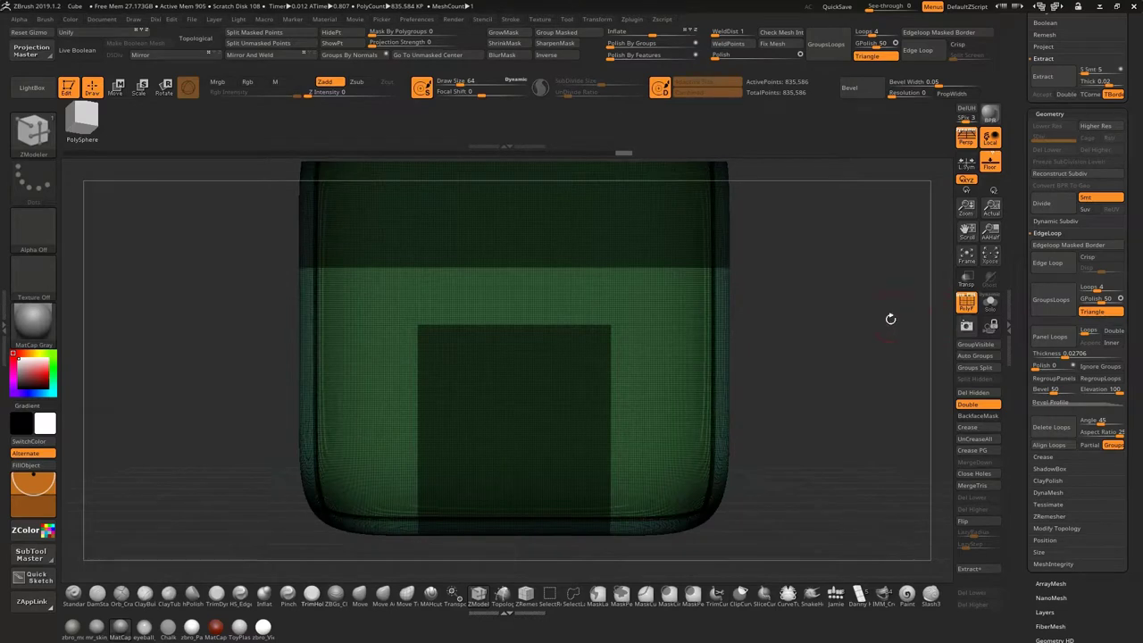
left_click(966, 305)
left_click_drag(830, 334, 742, 319, "alt")
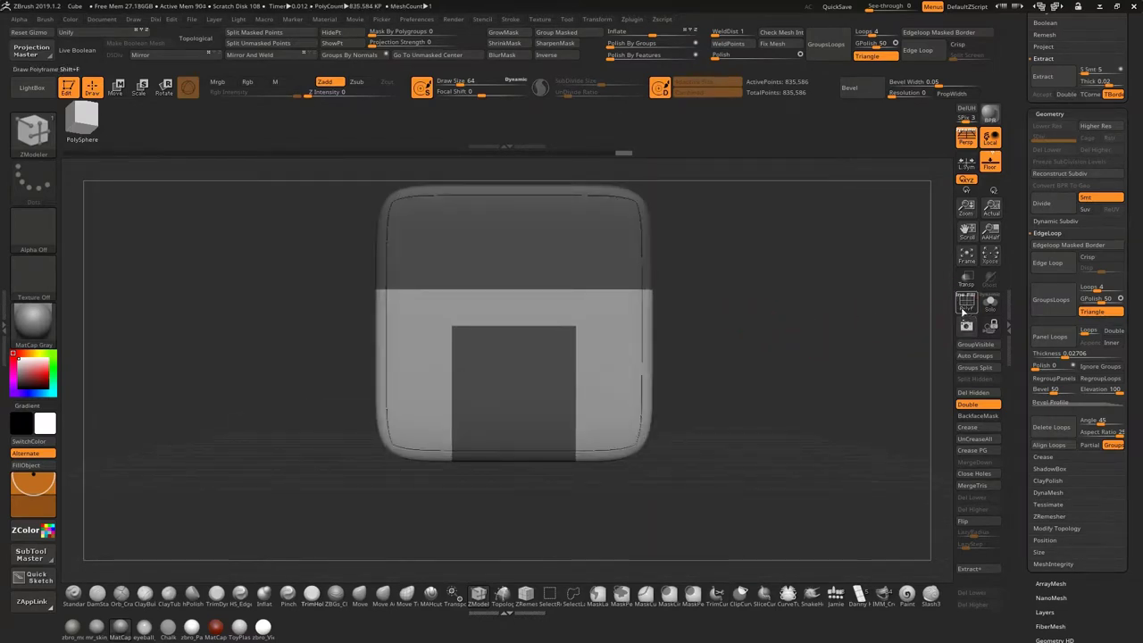
key("ctrl+z")
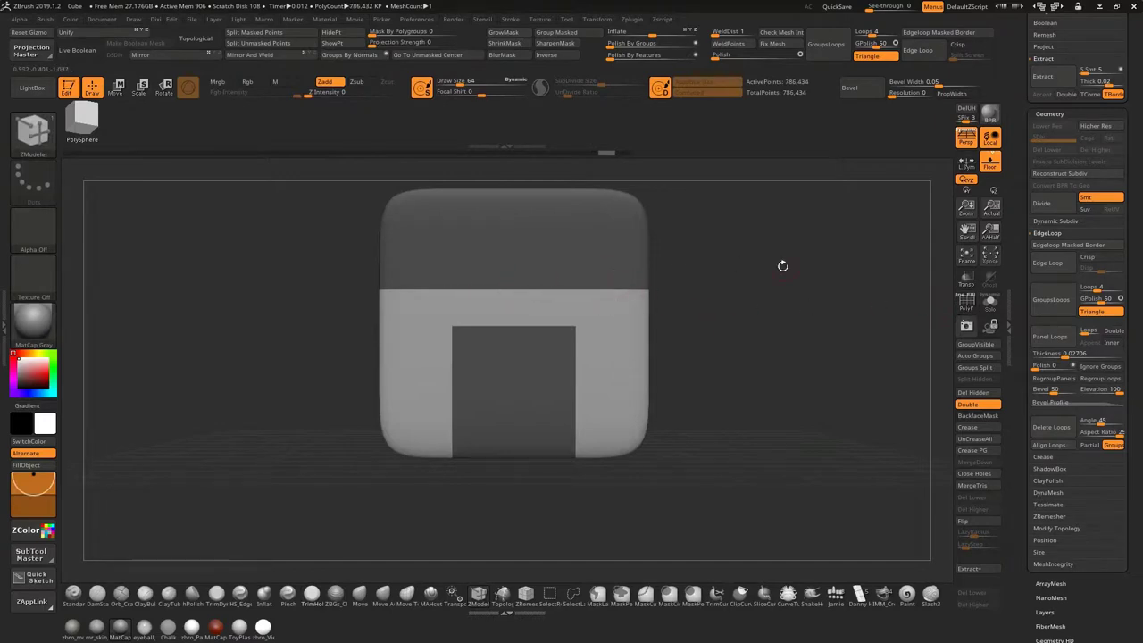
Turn the masked areas into their own polygroup and apply Panel Loops to the slab, with the polyframe hidden
left_click(966, 302)
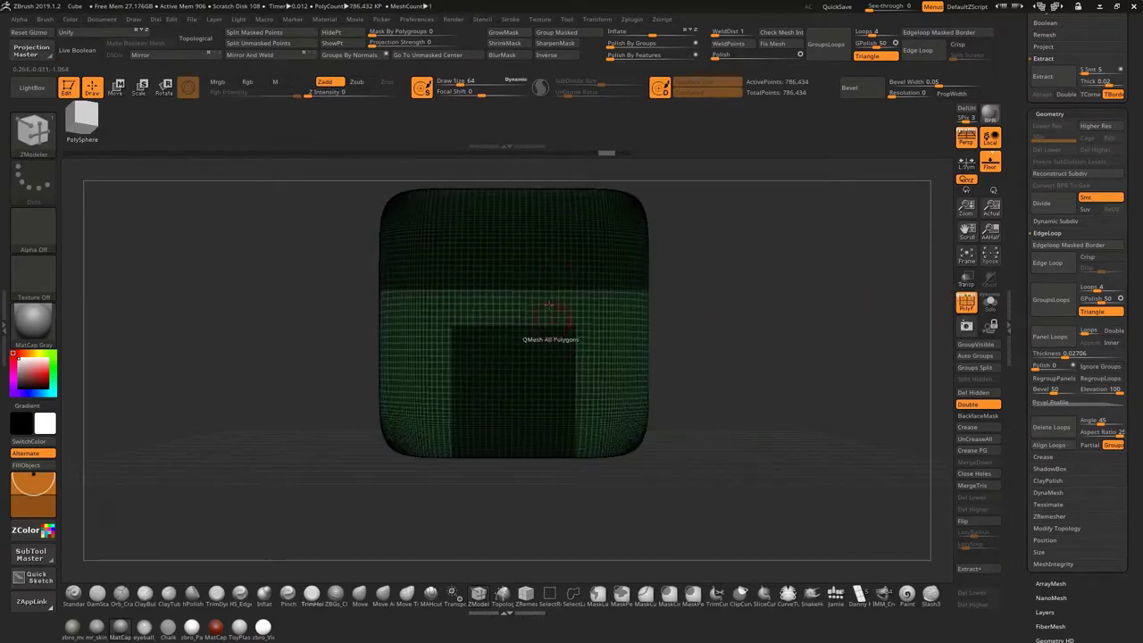
key("ctrl+w")
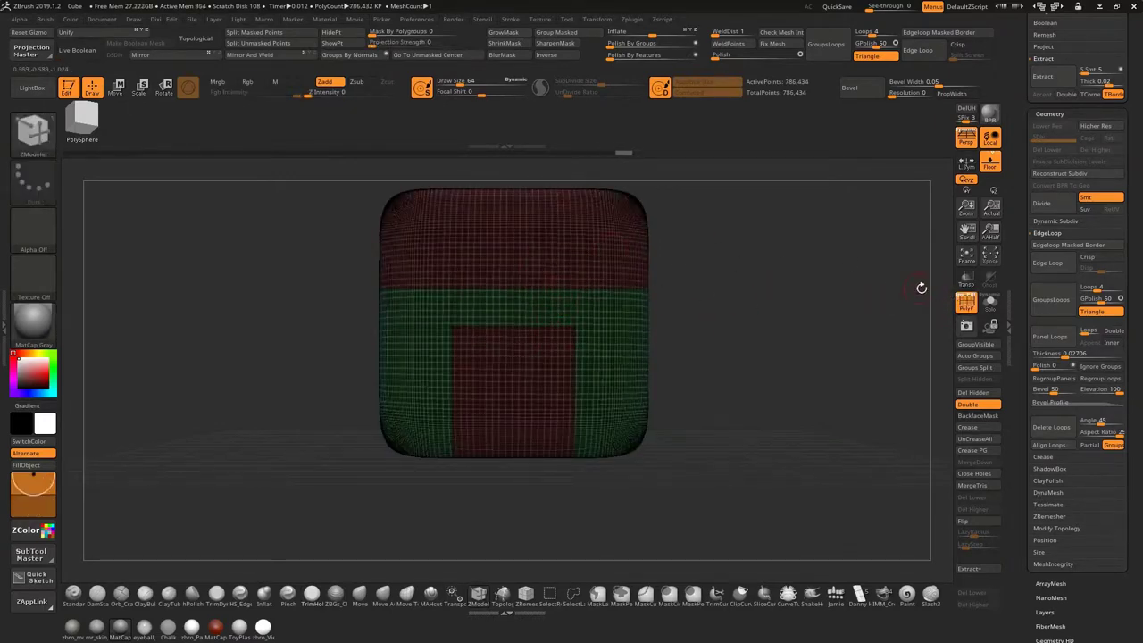
right_click_drag(732, 302, 944, 300, "ctrl")
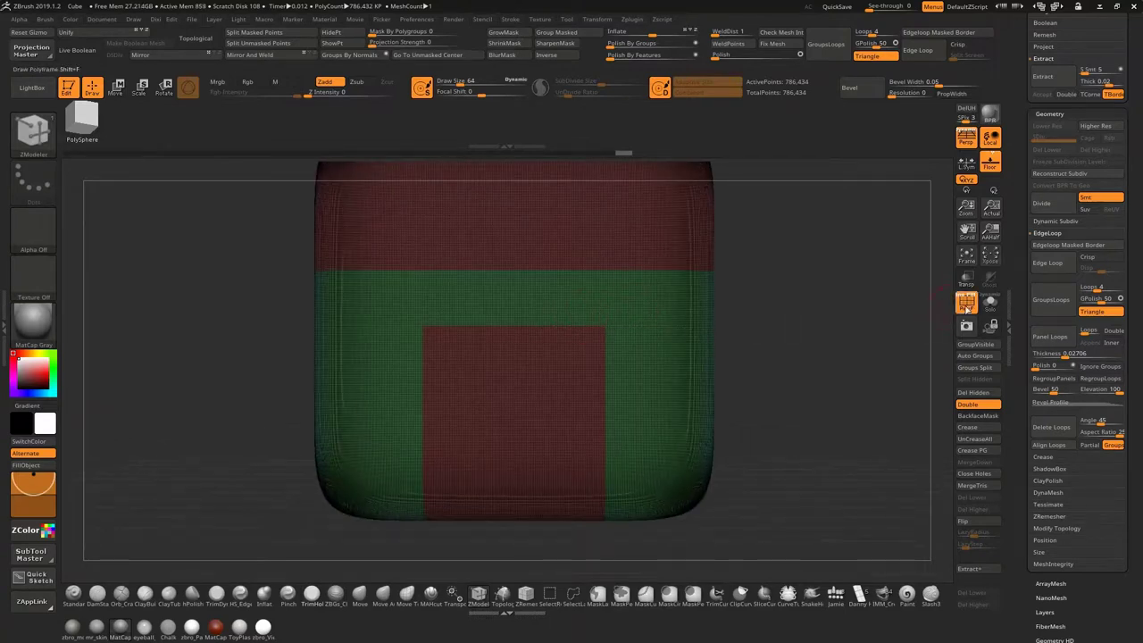
left_click(966, 304)
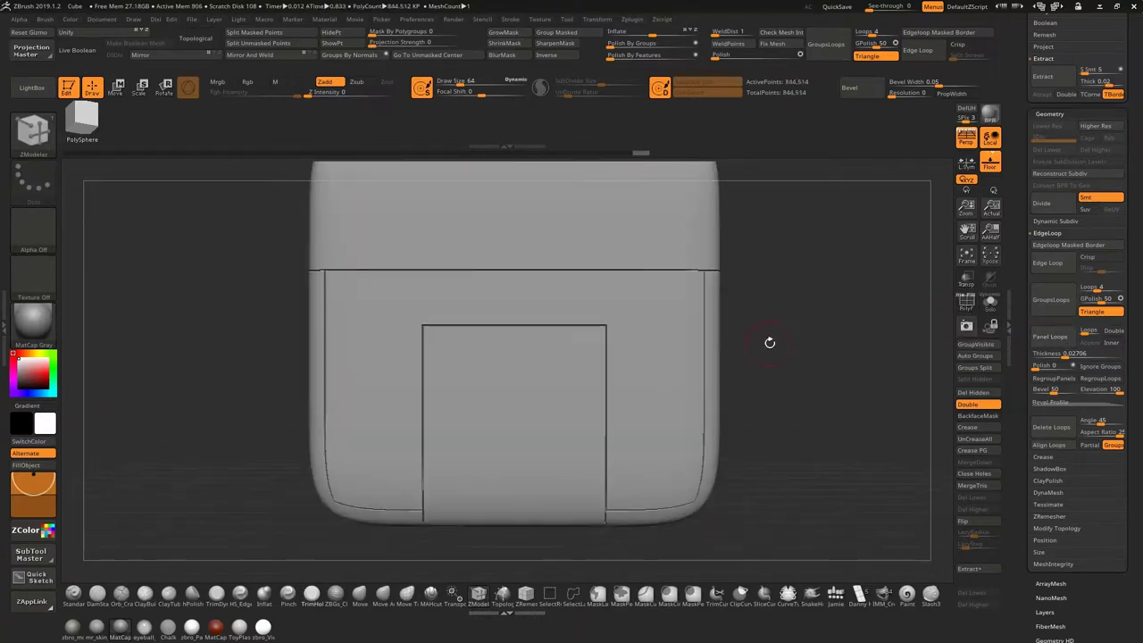
right_click_drag(832, 349, 757, 344, "ctrl")
right_click_drag(747, 301, 779, 345, "alt")
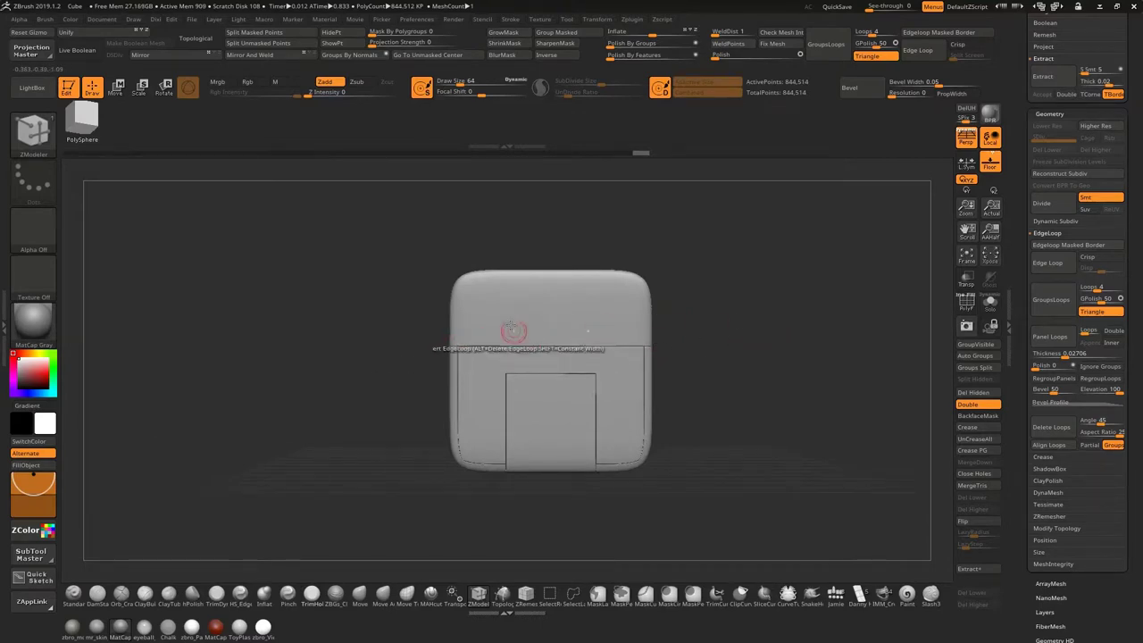
Show the polyframe, turn off perspective, and examine the panel borders around the polygroups from several angles
left_click(966, 302)
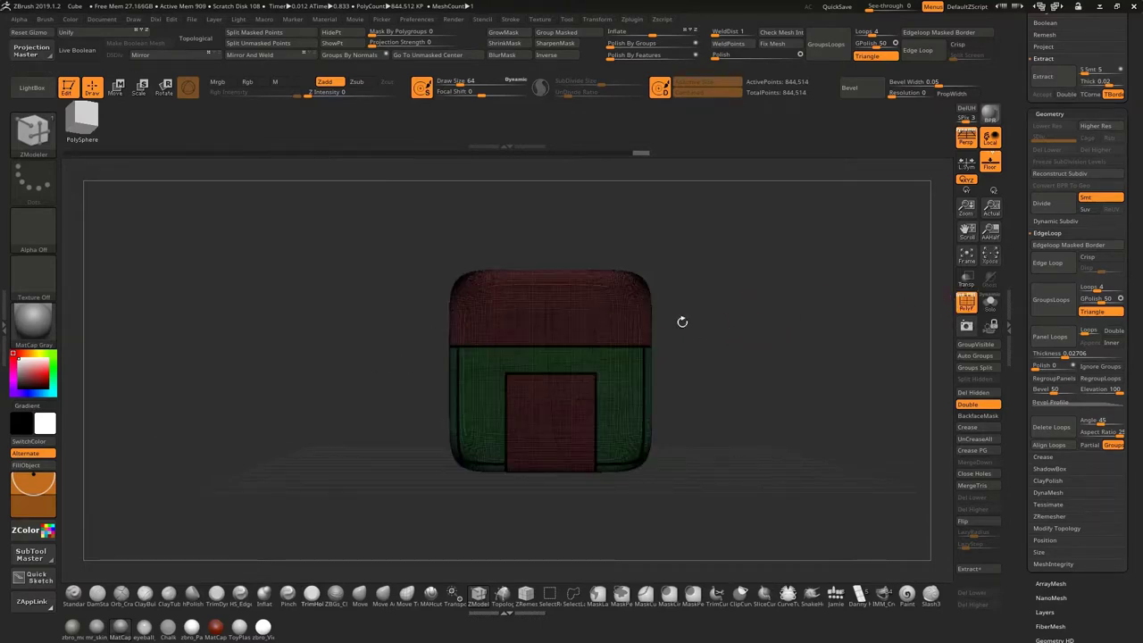
left_click_drag(717, 324, 670, 258, "alt")
left_click_drag(753, 316, 799, 280, "alt")
left_click_drag(863, 293, 904, 274, "alt")
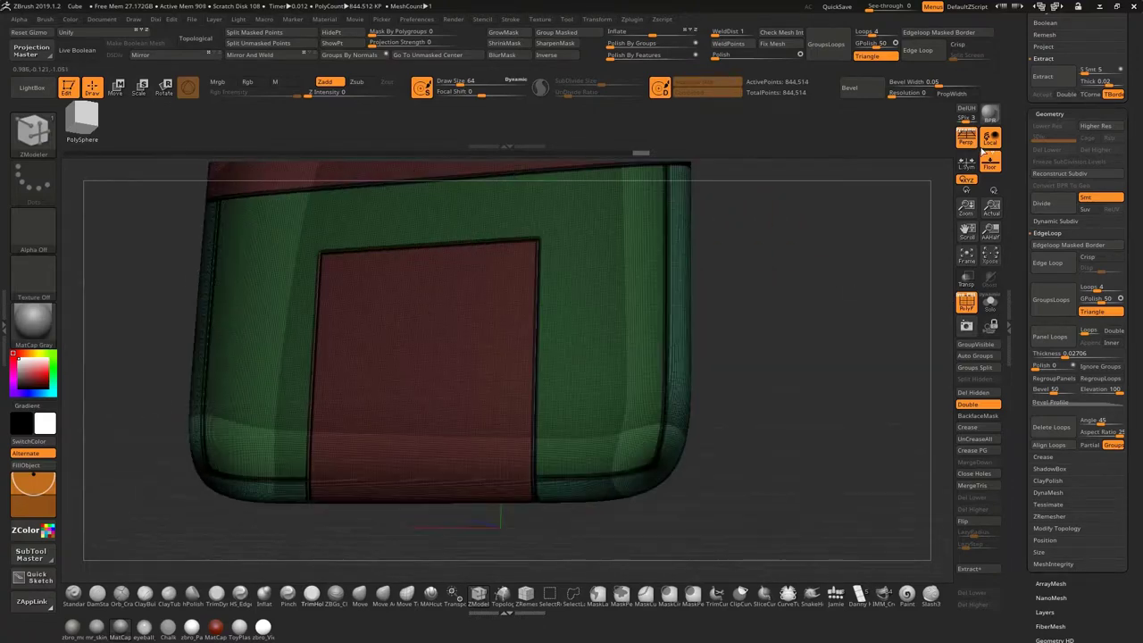
left_click(967, 138)
left_click_drag(796, 276, 543, 332)
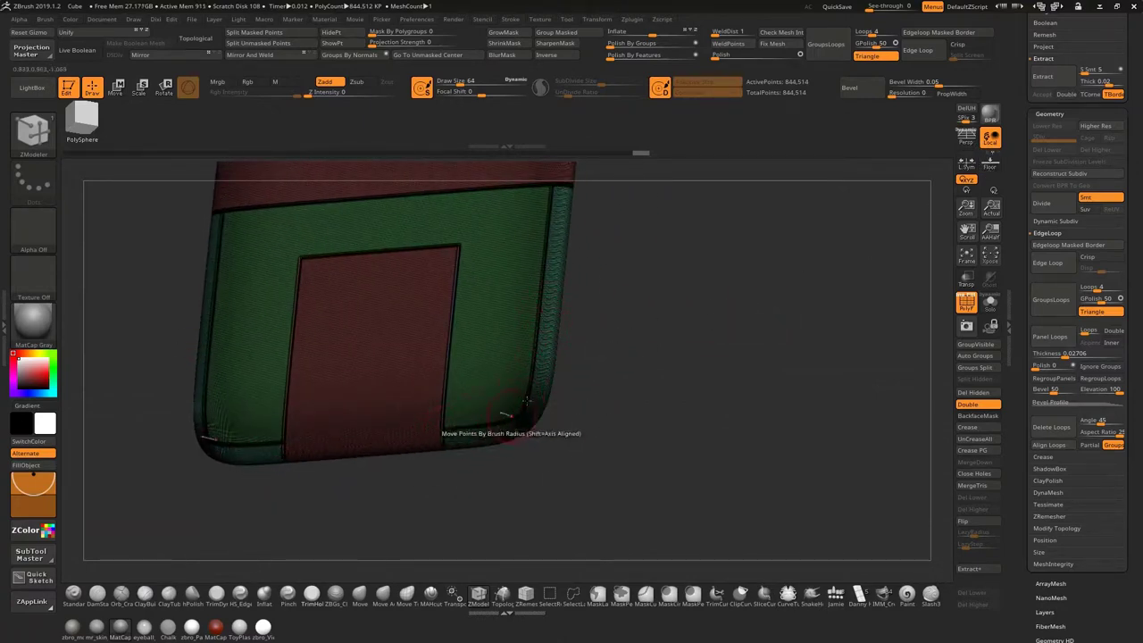
left_click_drag(620, 323, 741, 260)
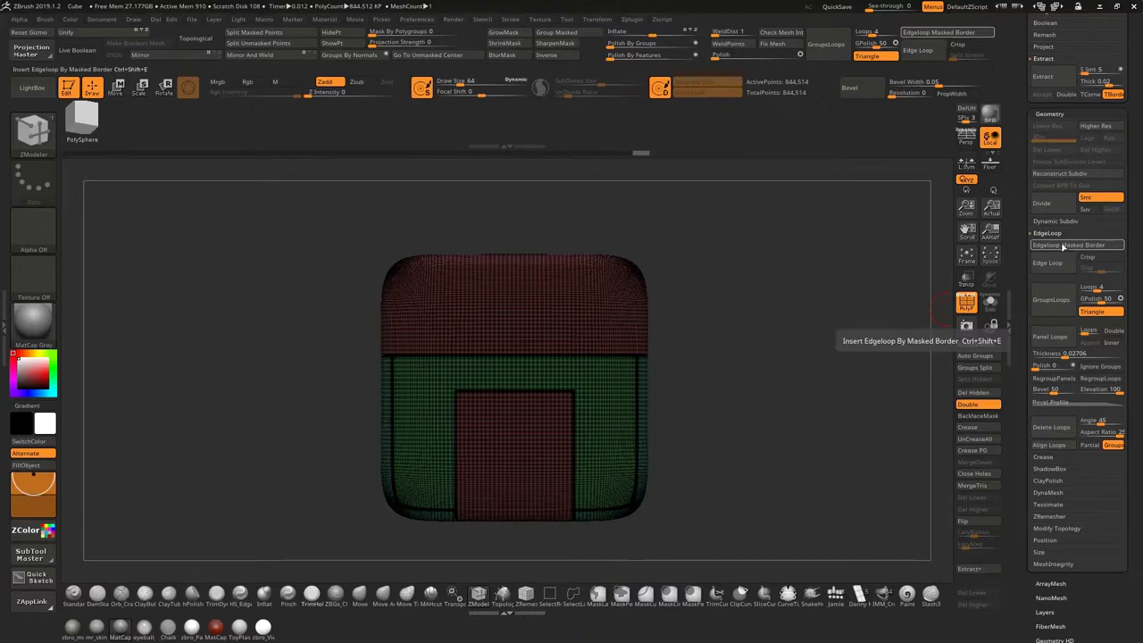
mouse_move(784, 284)
left_mouse_down("alt")
mouse_move(773, 271)
mouse_move(769, 283)
left_mouse_up("alt")
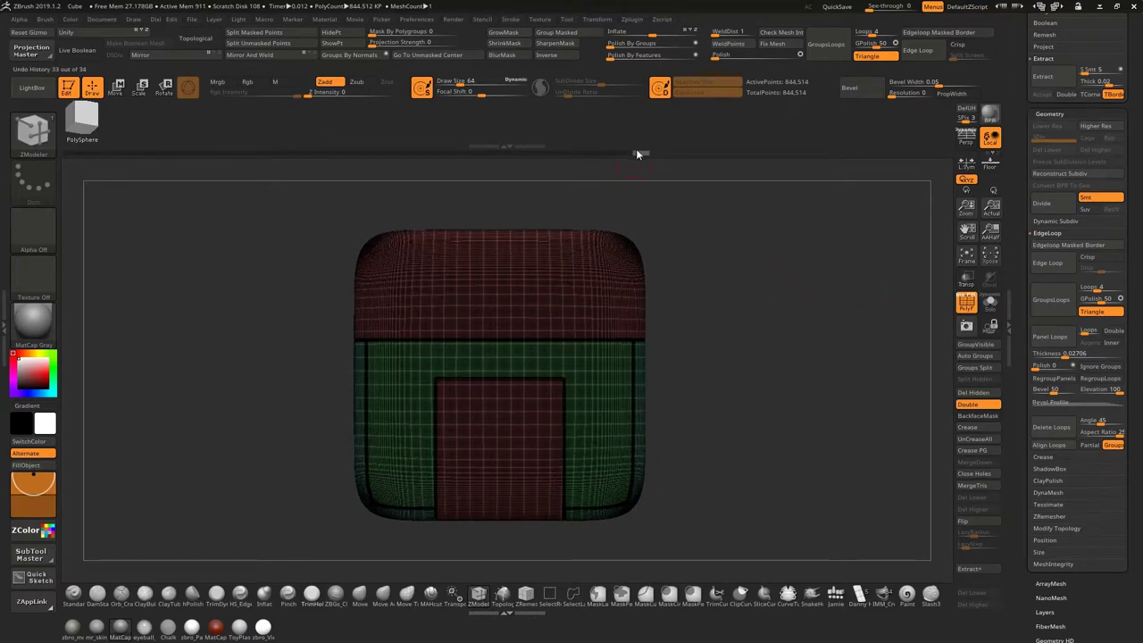
Go back through the undo history to the four-by-four plane and mask its upper edge, accepting removal of the newer history entries
left_click_drag(636, 154, 463, 162)
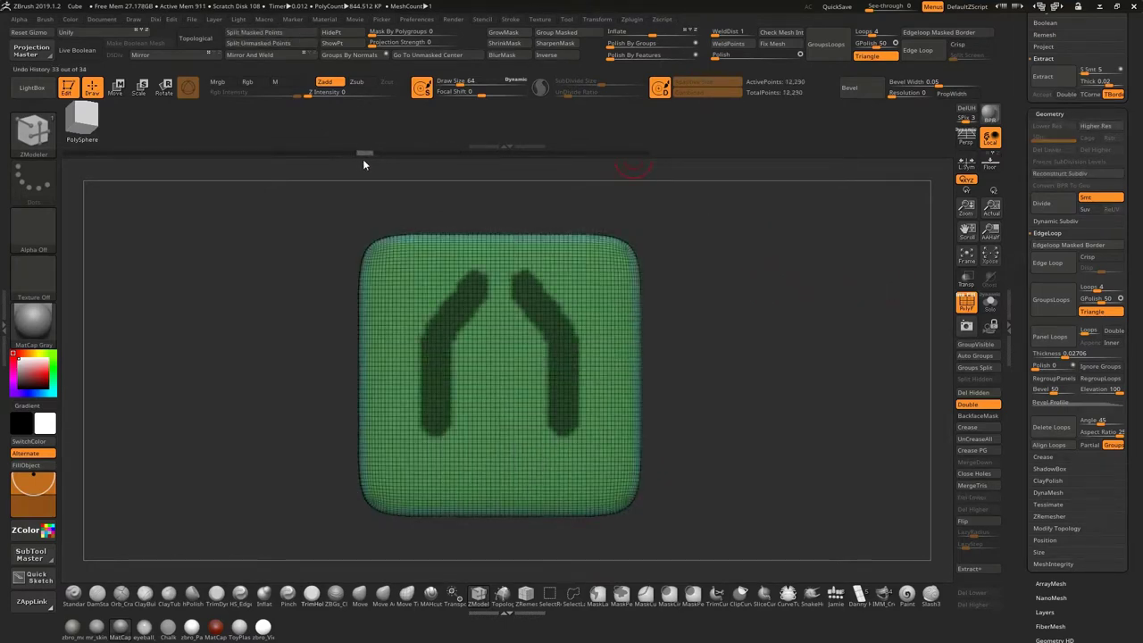
mouse_move(362, 159)
left_mouse_down()
mouse_move(224, 154)
mouse_move(448, 206)
mouse_move(764, 241)
left_mouse_up()
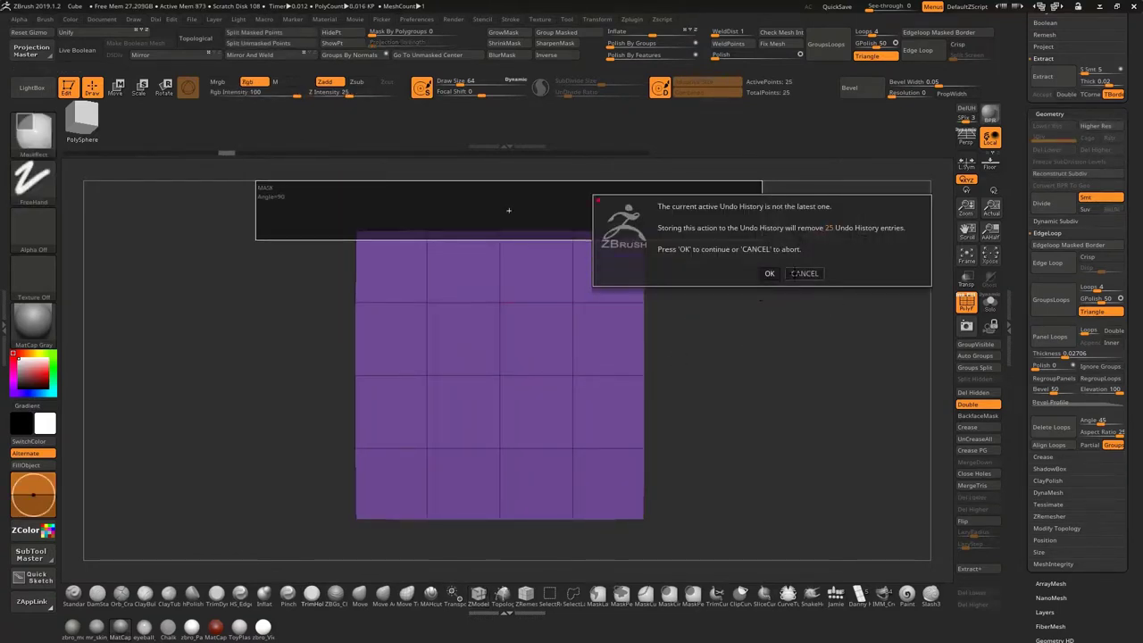
left_click(769, 273)
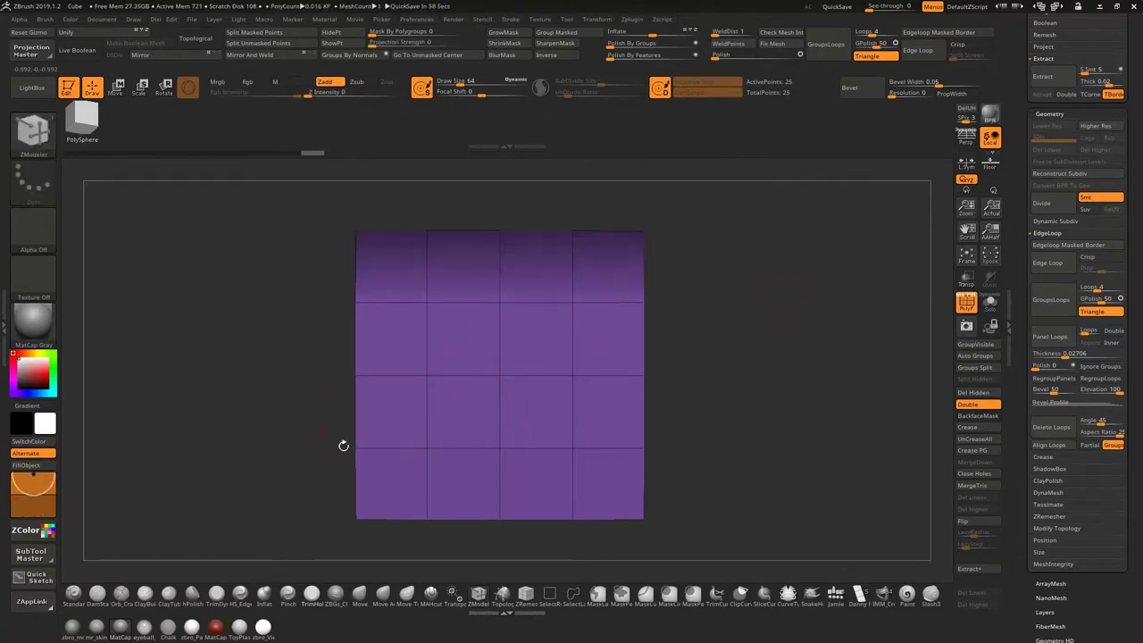
Mask the plane's lower and side edges as well, and clear the whole mask
left_click_drag(292, 499, 730, 538, "ctrl")
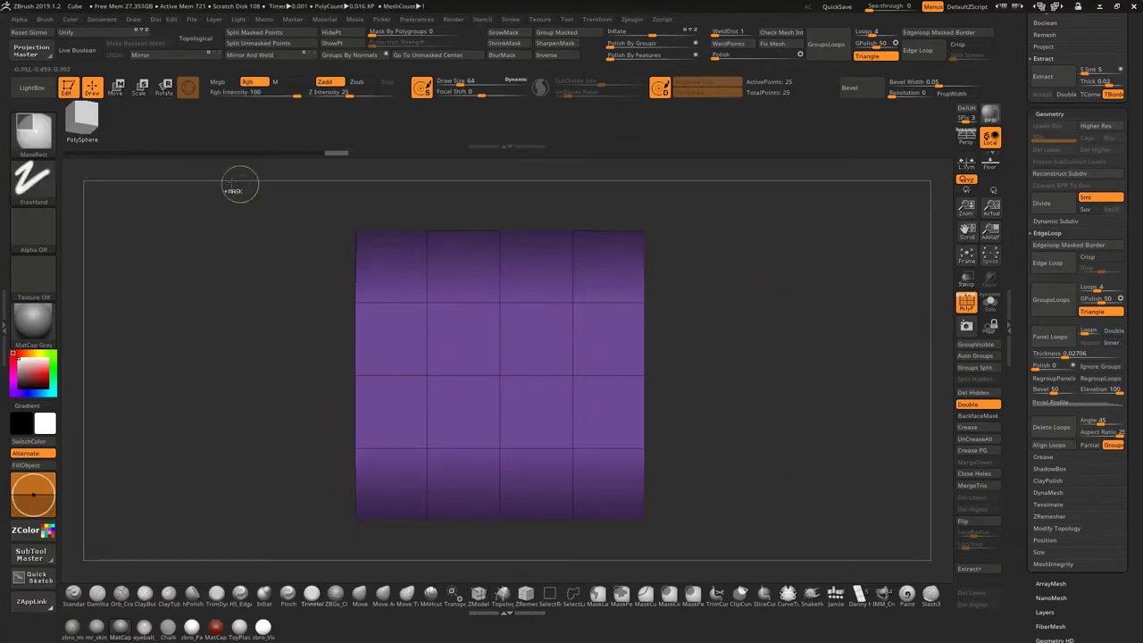
mouse_move(234, 189)
left_mouse_down("ctrl")
mouse_move(388, 536)
mouse_move(373, 531)
left_mouse_up("ctrl")
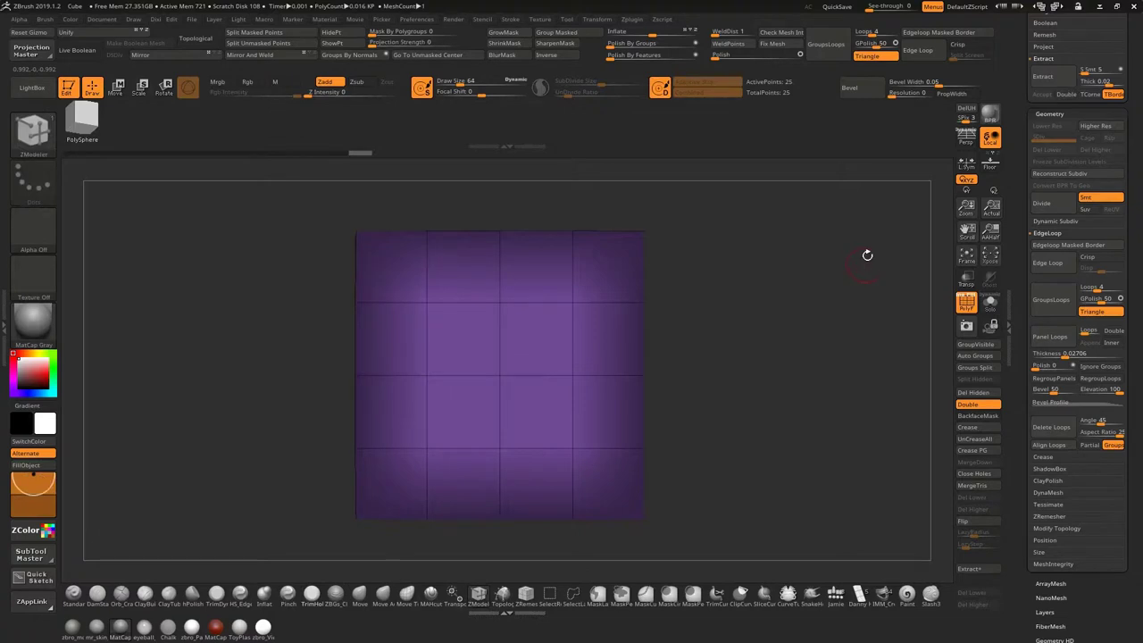
key("ctrl")
Subdivide the four-by-four plane to subdivision level 4
key("ctrl+d")
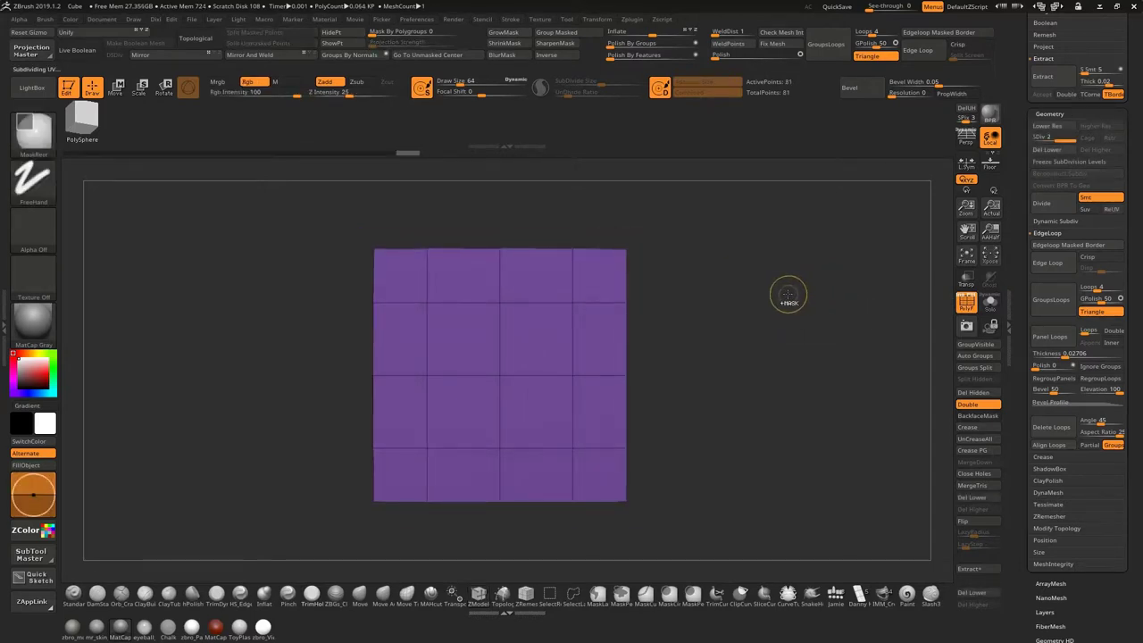
key("ctrl+d")
mouse_move(766, 316)
left_mouse_down()
mouse_move(812, 318)
mouse_move(766, 313)
left_mouse_up()
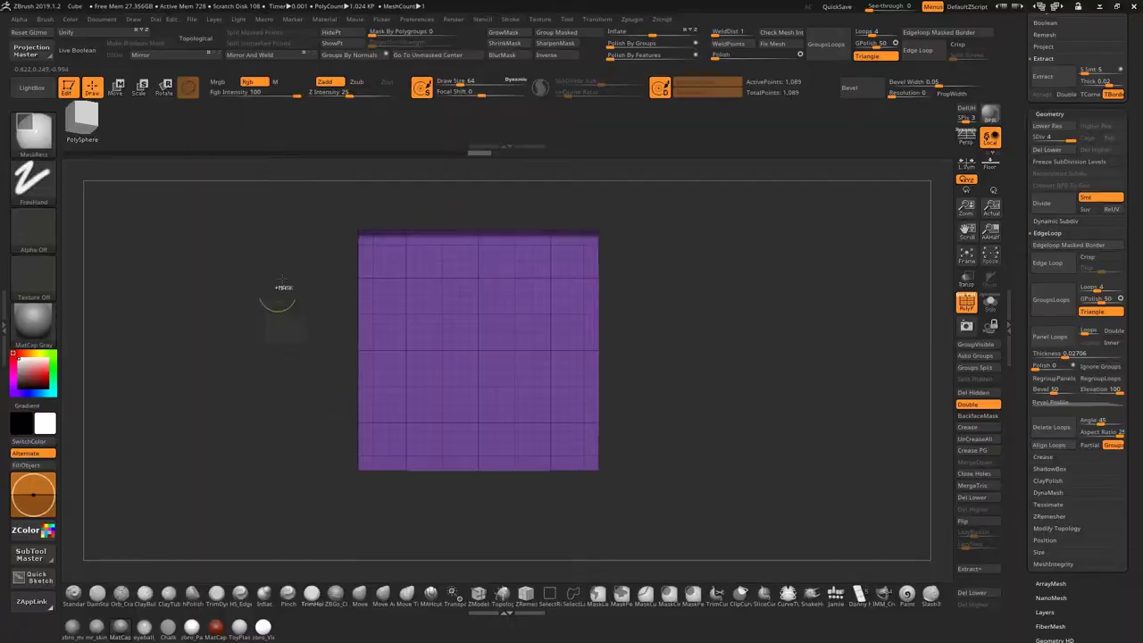
Mask a thin strip along all four edges of the plane and turn the masked border into its own polygroup
left_click_drag(253, 193, 362, 492)
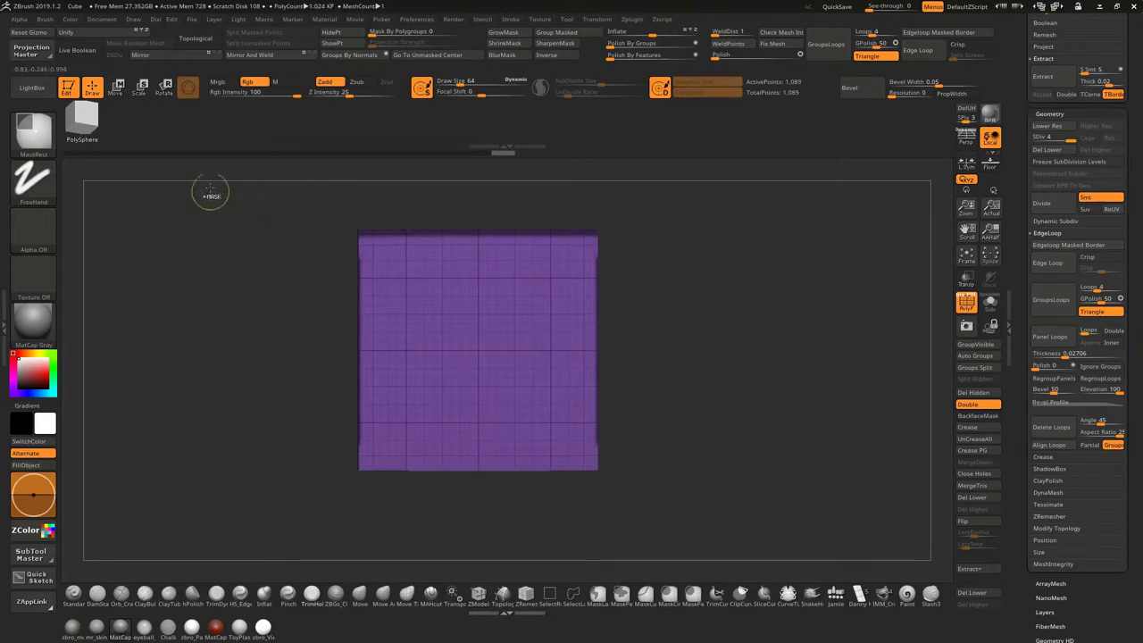
left_click_drag(211, 192, 371, 505)
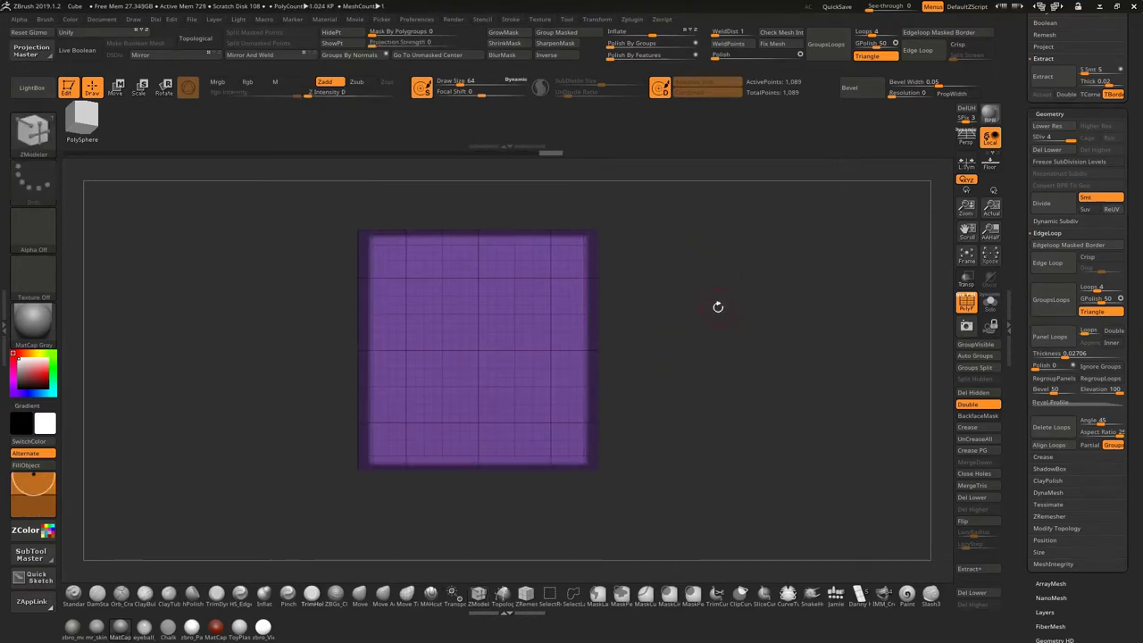
left_click(687, 300, "ctrl")
left_click_drag(725, 346, 748, 341, "alt")
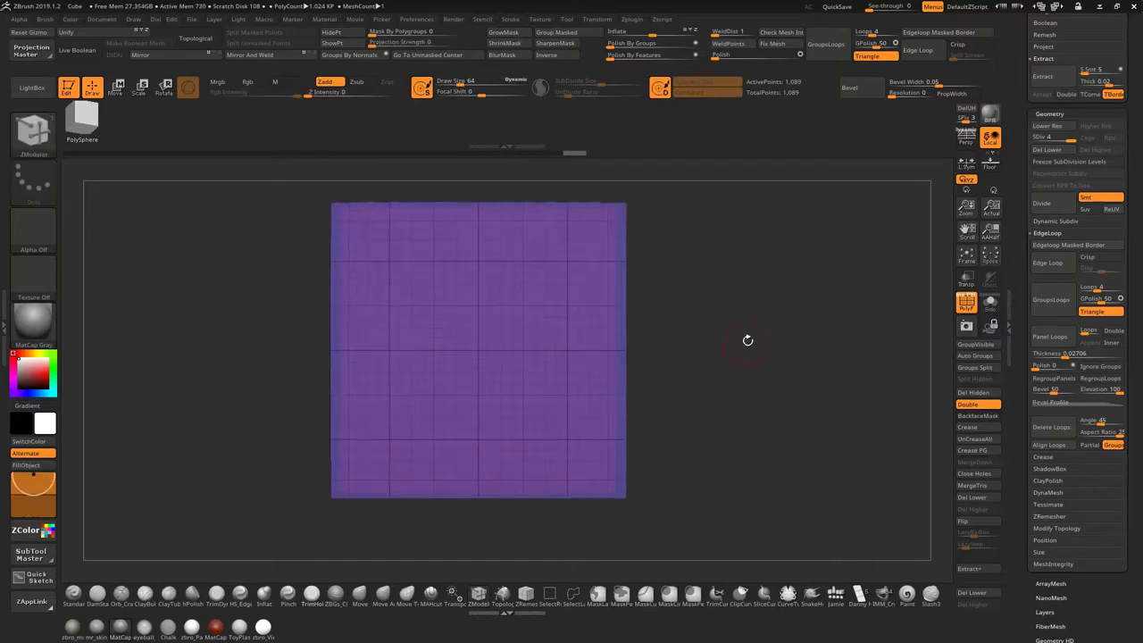
left_click(664, 320, "ctrl")
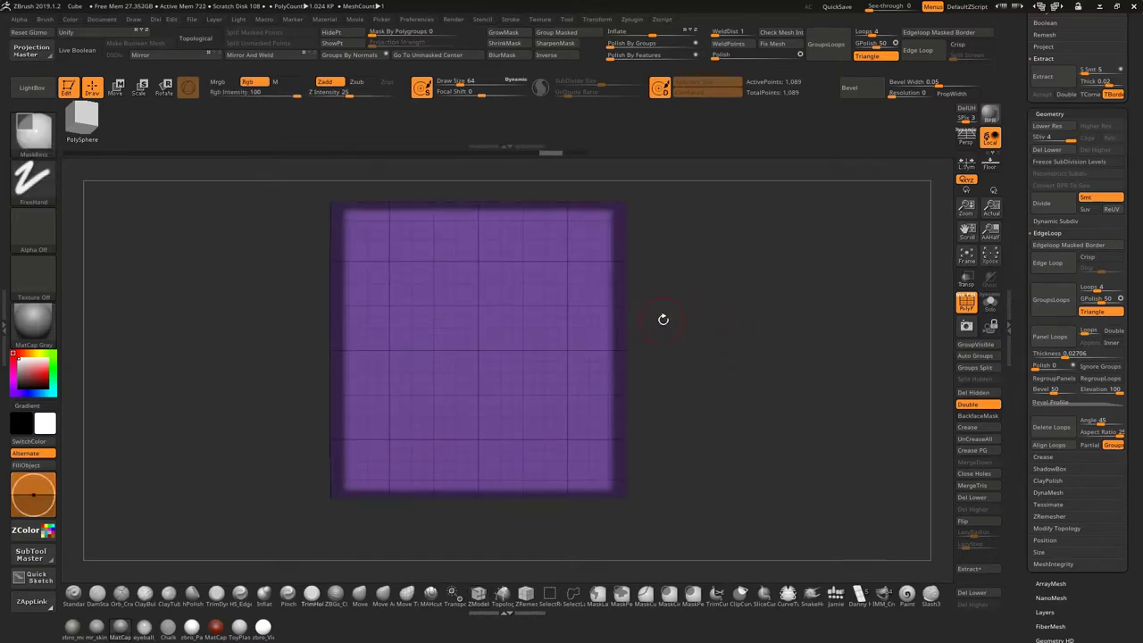
key("ctrl+w")
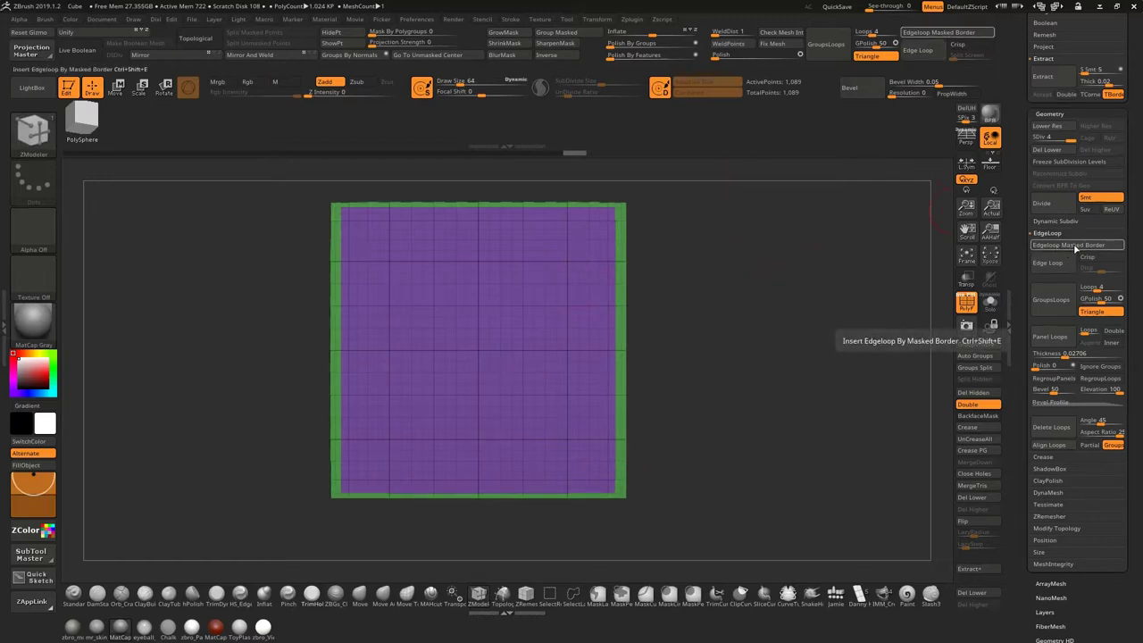
Isolate the border polygroup, mask it completely, and show the whole plane again
left_click(622, 294, "ctrl+shift")
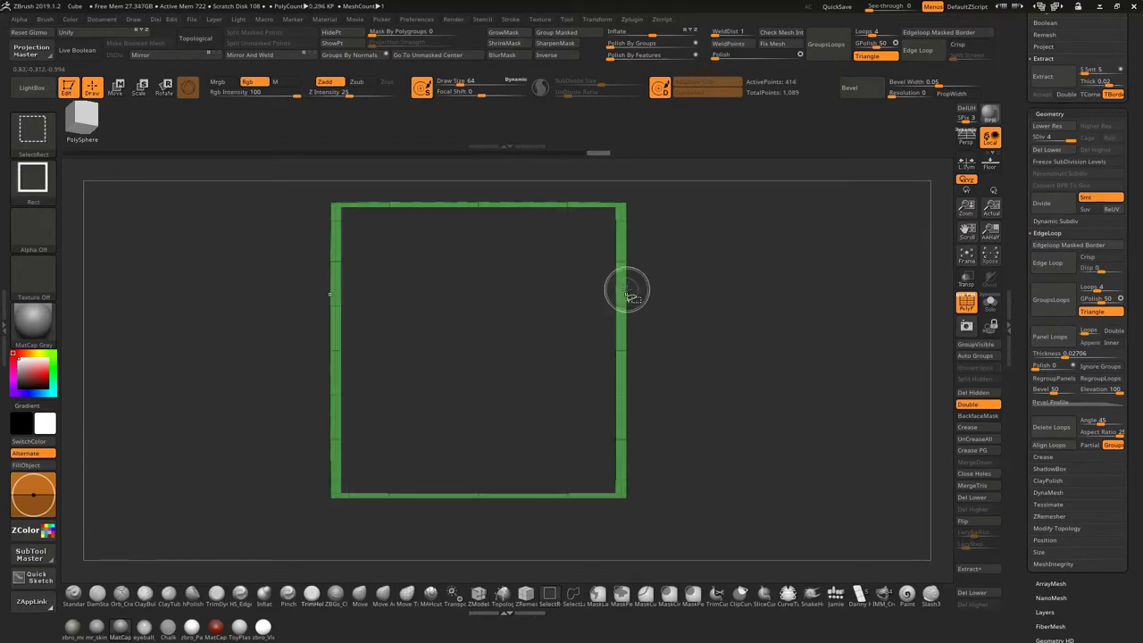
left_click_drag(317, 187, 796, 499, "ctrl")
left_click(824, 300, "ctrl+shift")
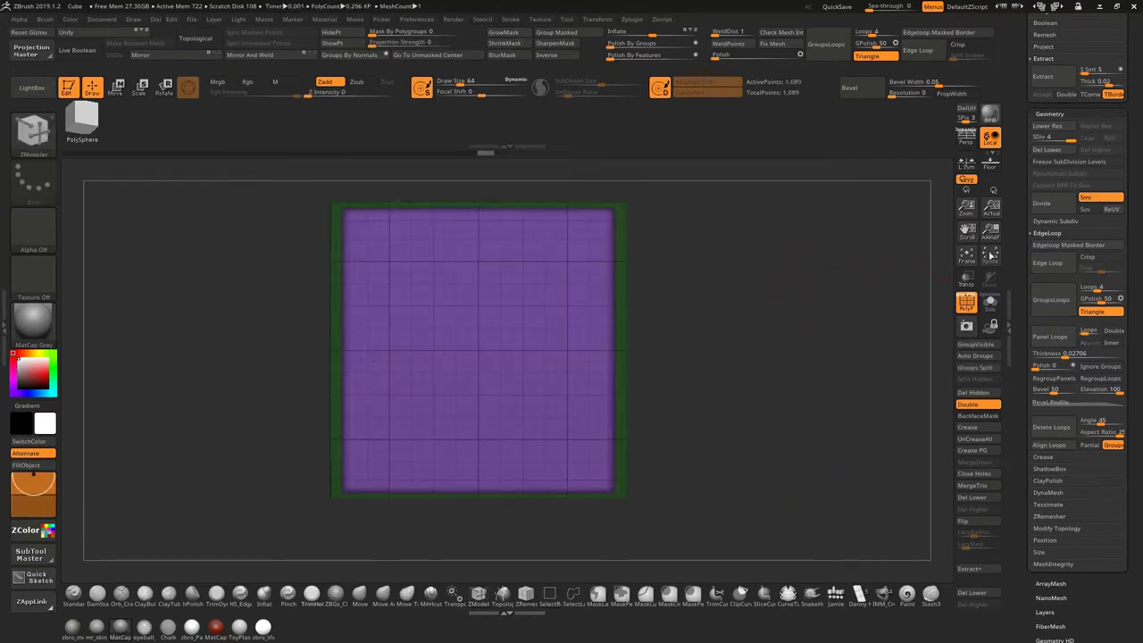
Delete the plane's lower subdivision levels and insert an edge loop along the masked border
left_click(1038, 244)
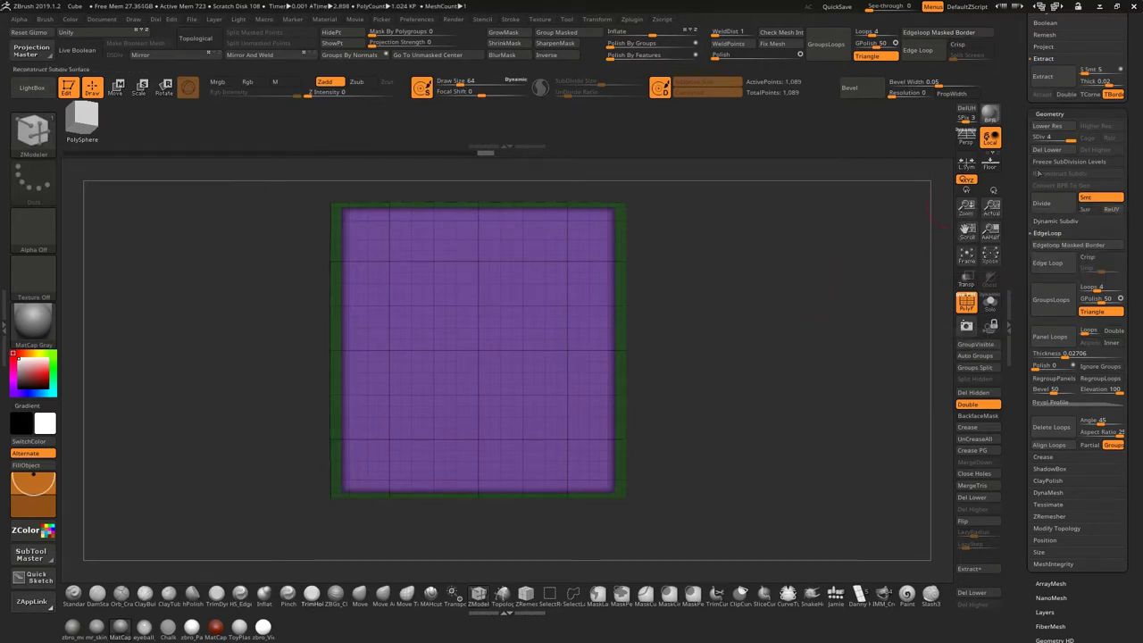
left_click(1048, 149)
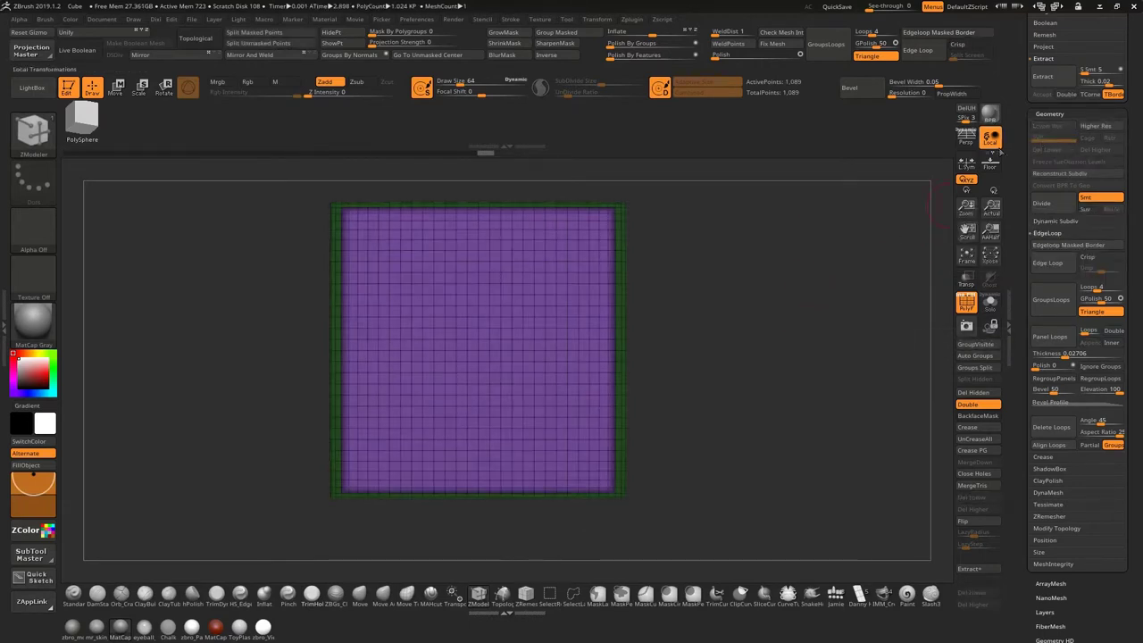
left_click(1063, 246)
Examine the inserted edge loop along the plane's sides and corners, and clear the mask
left_click_drag(792, 318, 789, 302, "alt")
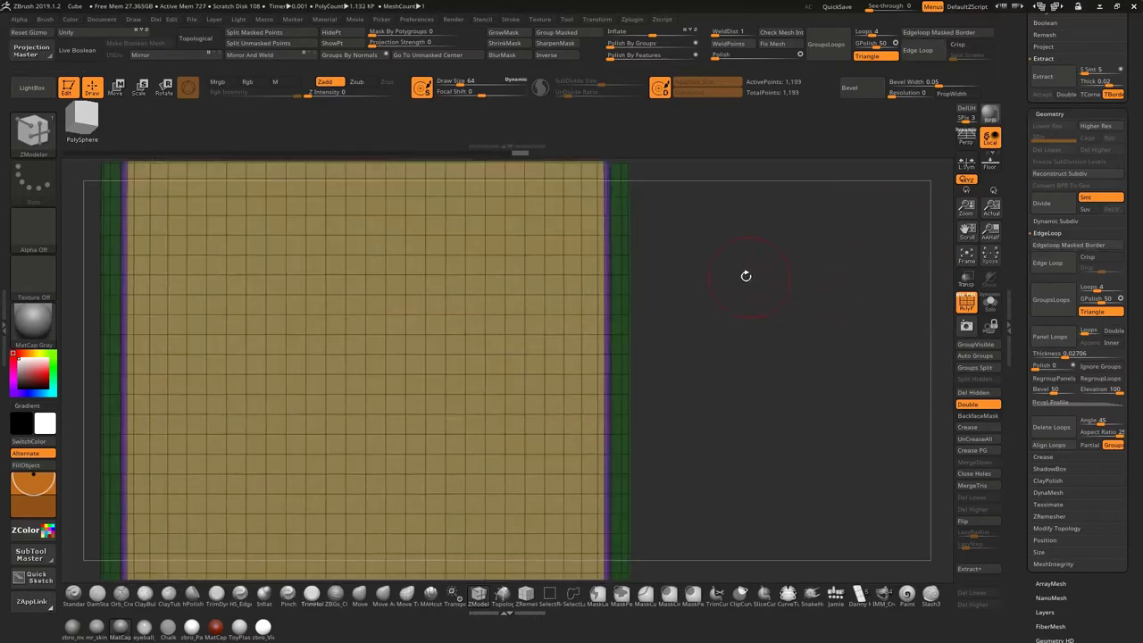
left_click_drag(731, 272, 833, 374, "alt")
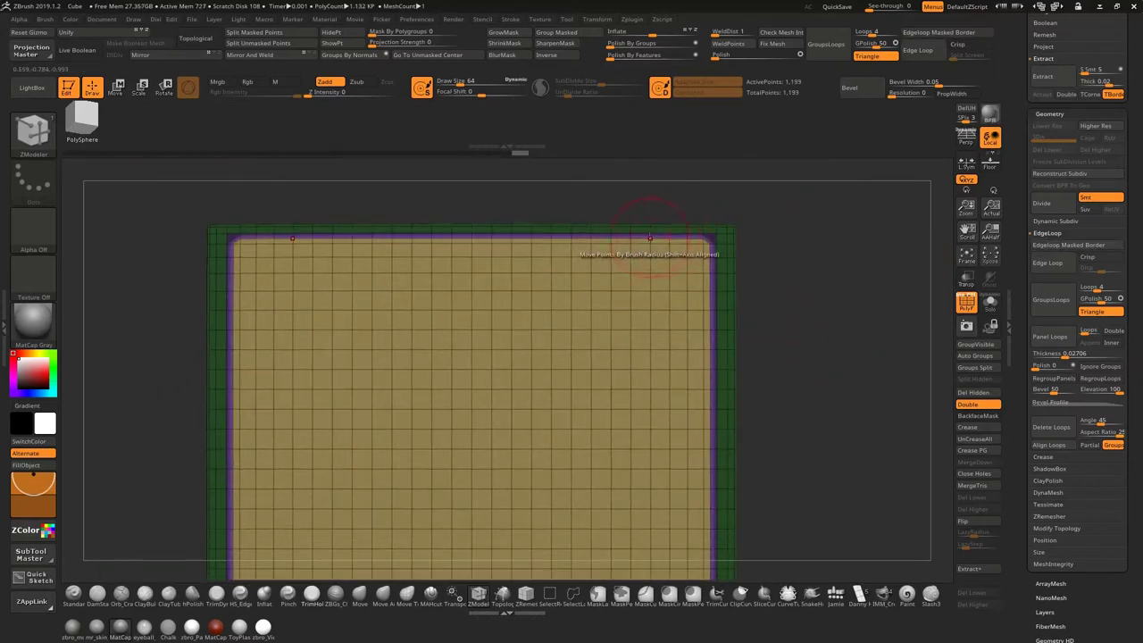
left_click(736, 237, "alt")
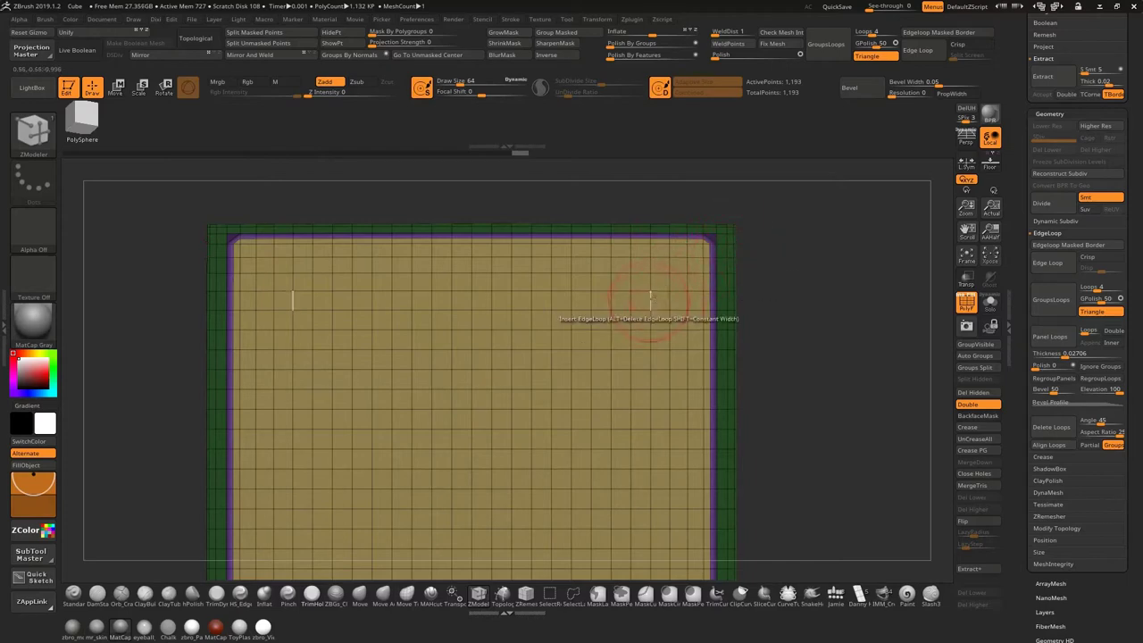
left_click_drag(850, 304, 846, 256, "alt")
left_click_drag(818, 201, 862, 304, "alt")
left_click_drag(845, 252, 689, 298, "ctrl")
left_click_drag(790, 375, 669, 183, "alt")
left_click_drag(794, 319, 742, 283)
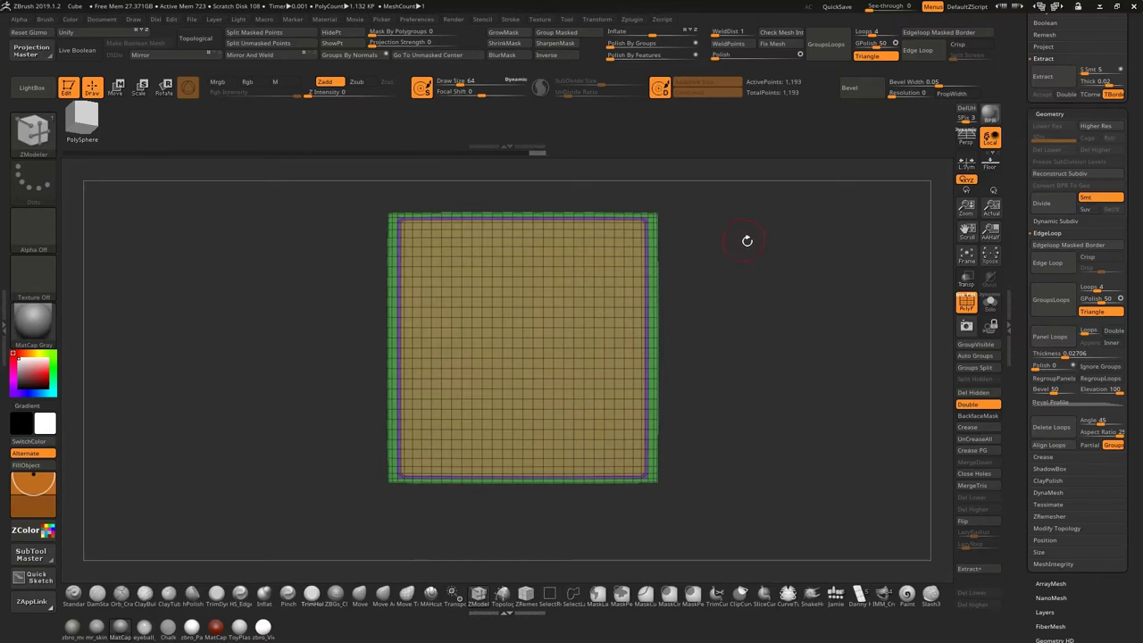
left_click_drag(755, 312, 779, 327)
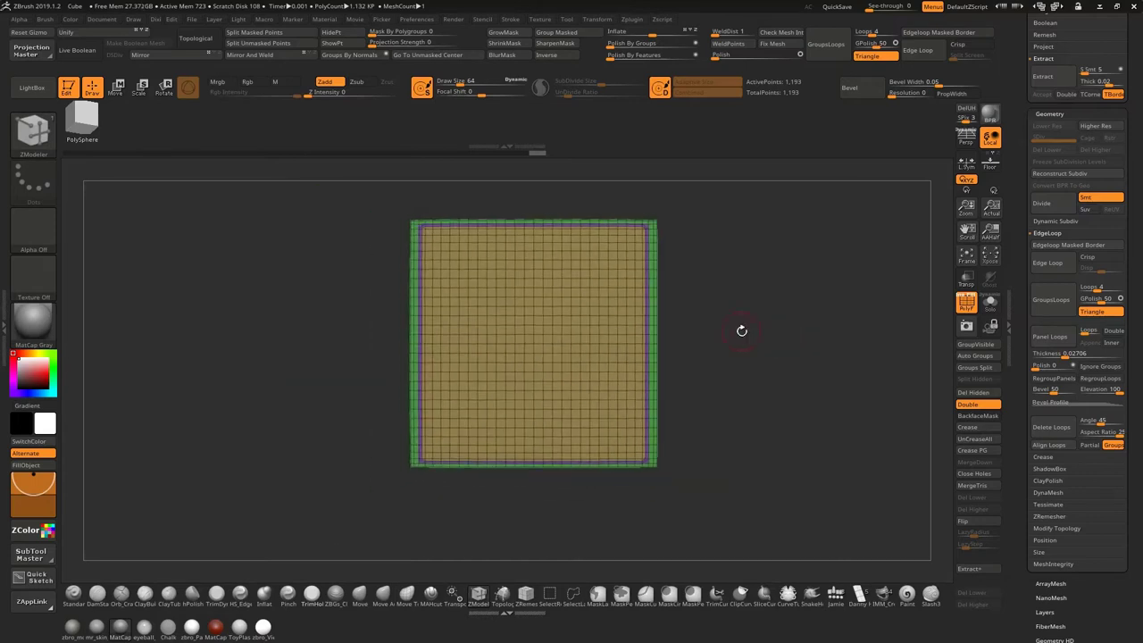
mouse_move(746, 318)
left_mouse_down("alt")
mouse_move(759, 324)
mouse_move(751, 333)
mouse_move(753, 319)
left_mouse_up("alt")
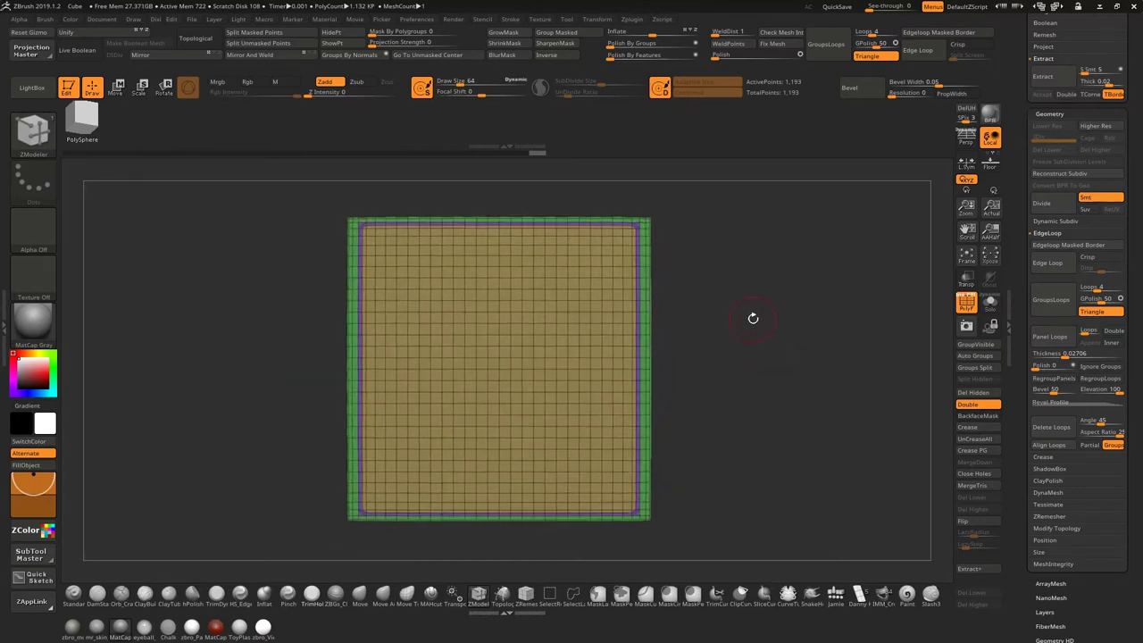